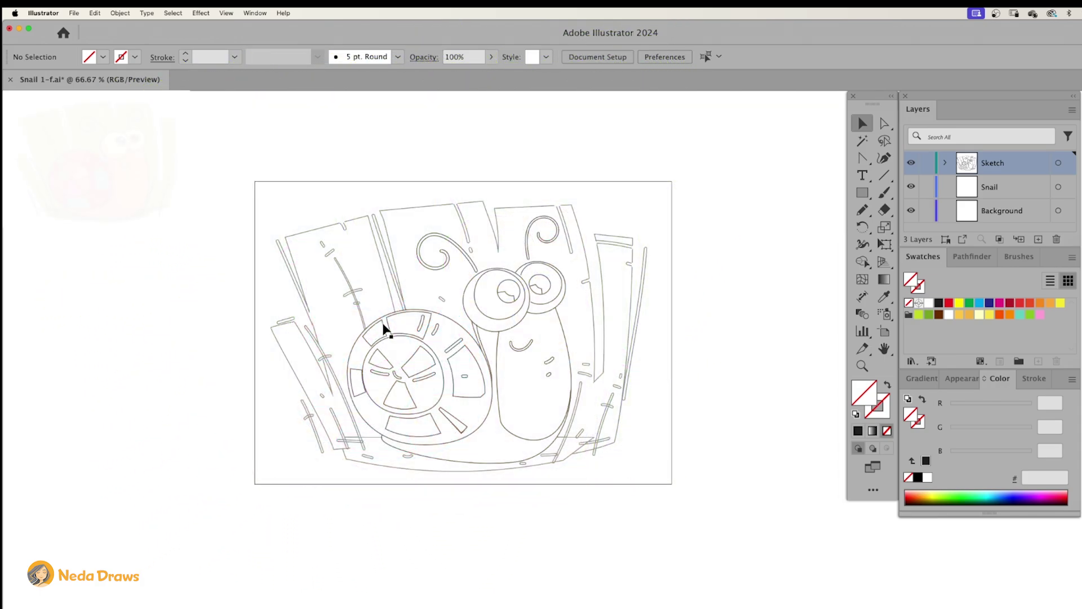
# Step: Lower the entire snail sketch's opacity to 40% and lock the Sketch layer
pyautogui.moveTo(261, 193); pyautogui.dragTo(669, 546)
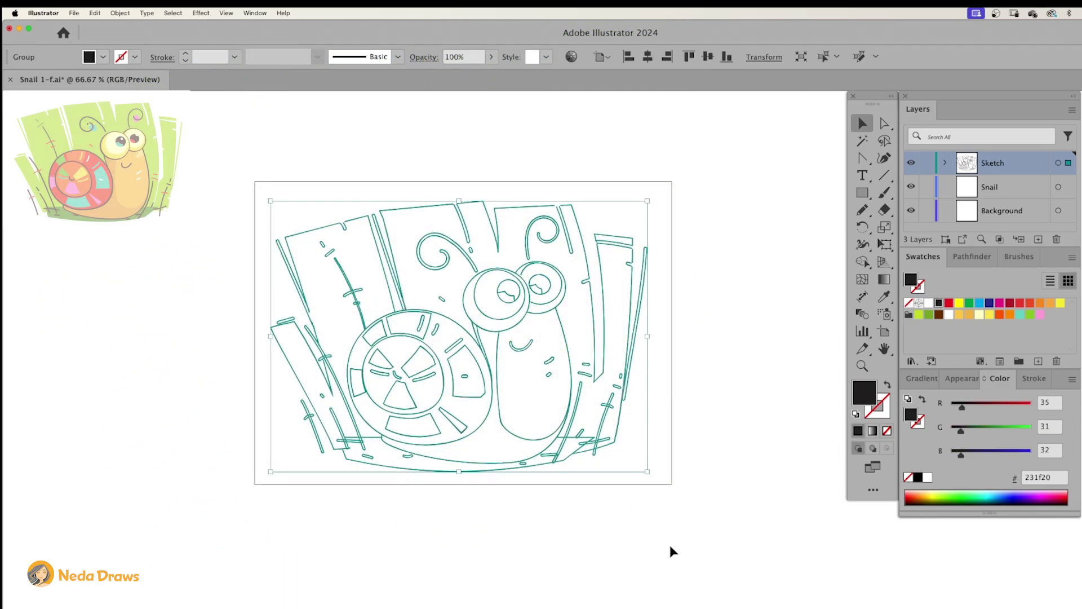
pyautogui.click(491, 57)
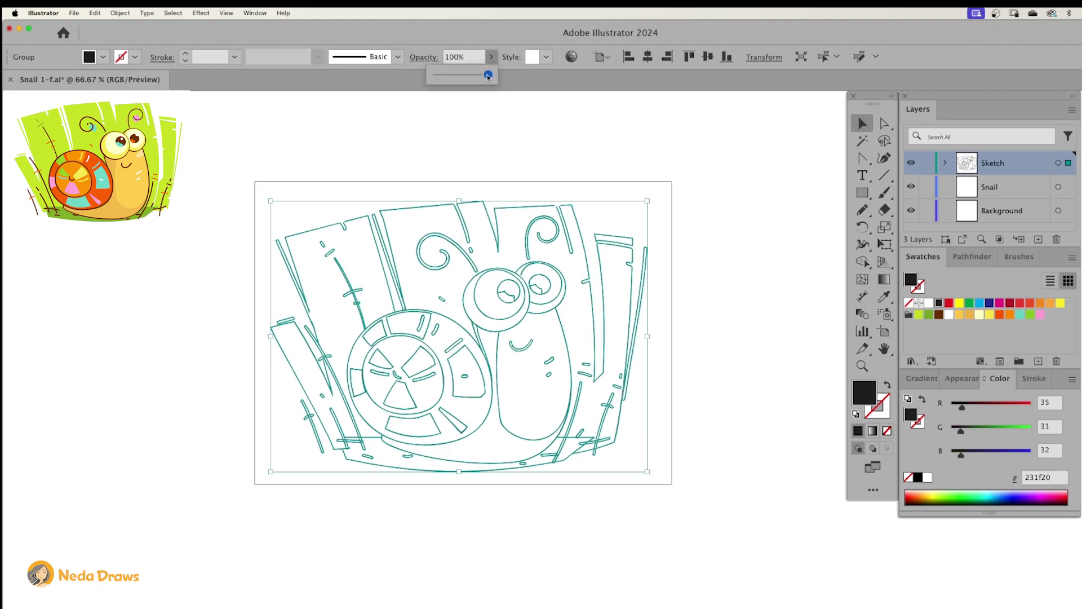
pyautogui.moveTo(491, 75); pyautogui.dragTo(465, 76)
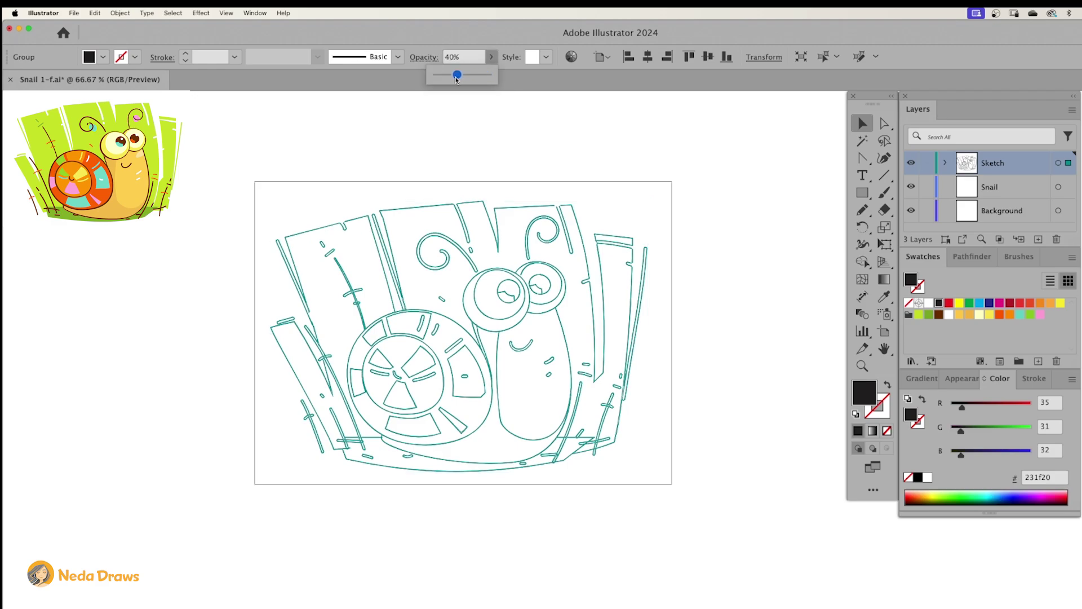
pyautogui.click(465, 140)
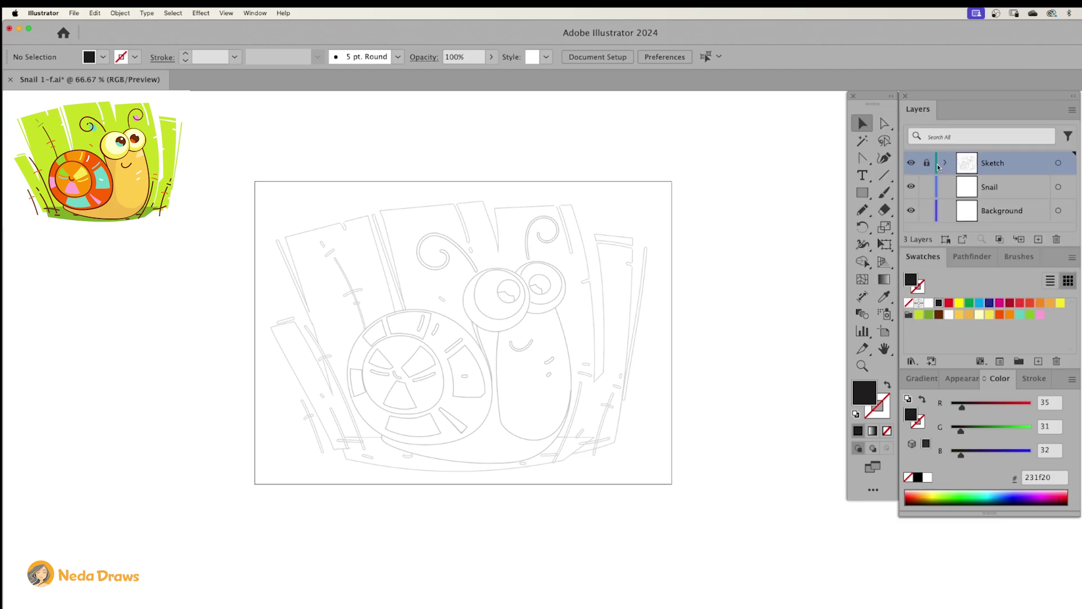
# Step: On the Background layer, draw six lime green (#c6df26) rectangles without stroke over the sketched grass blades
pyautogui.click(994, 216)
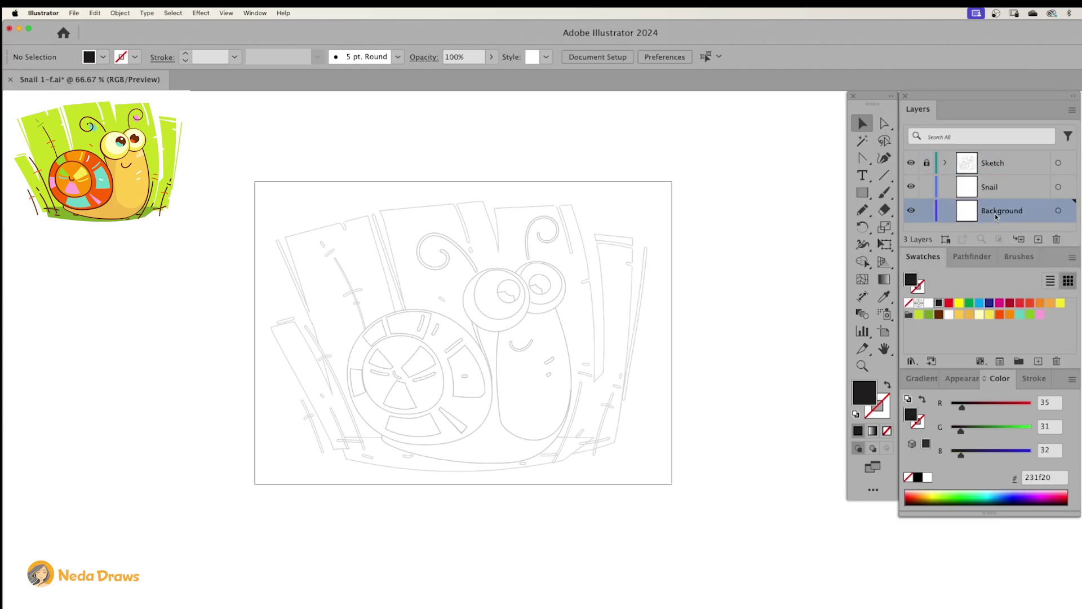
pyautogui.click(862, 193)
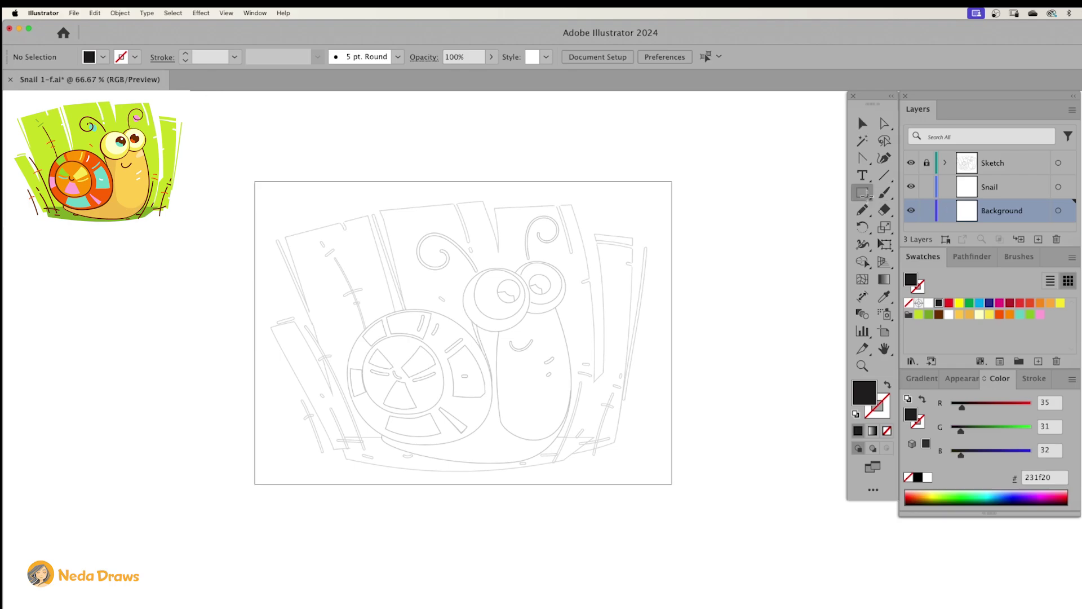
pyautogui.click(918, 314)
pyautogui.press('super+1')
pyautogui.moveTo(192, 305); pyautogui.dragTo(231, 496)
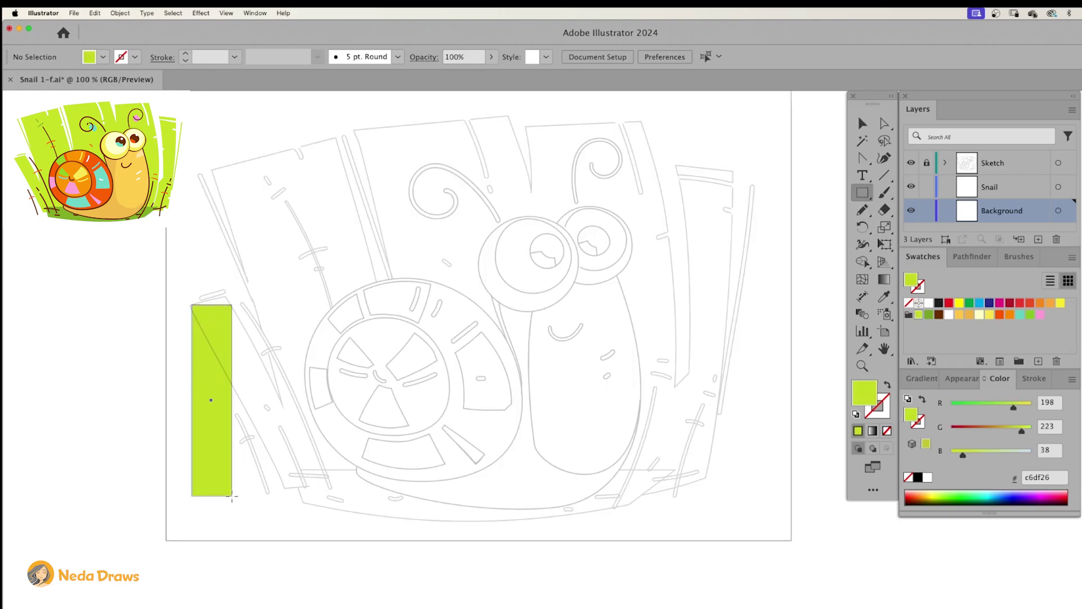
pyautogui.moveTo(214, 168)
pyautogui.mouseDown()
pyautogui.moveTo(319, 294)
pyautogui.moveTo(341, 494)
pyautogui.mouseUp()
pyautogui.moveTo(356, 128)
pyautogui.mouseDown()
pyautogui.moveTo(383, 143)
pyautogui.moveTo(512, 490)
pyautogui.mouseUp()
pyautogui.moveTo(528, 124)
pyautogui.mouseDown()
pyautogui.moveTo(646, 404)
pyautogui.moveTo(649, 491)
pyautogui.mouseUp()
pyautogui.moveTo(674, 370); pyautogui.dragTo(690, 471)
pyautogui.moveTo(677, 164); pyautogui.dragTo(725, 481)
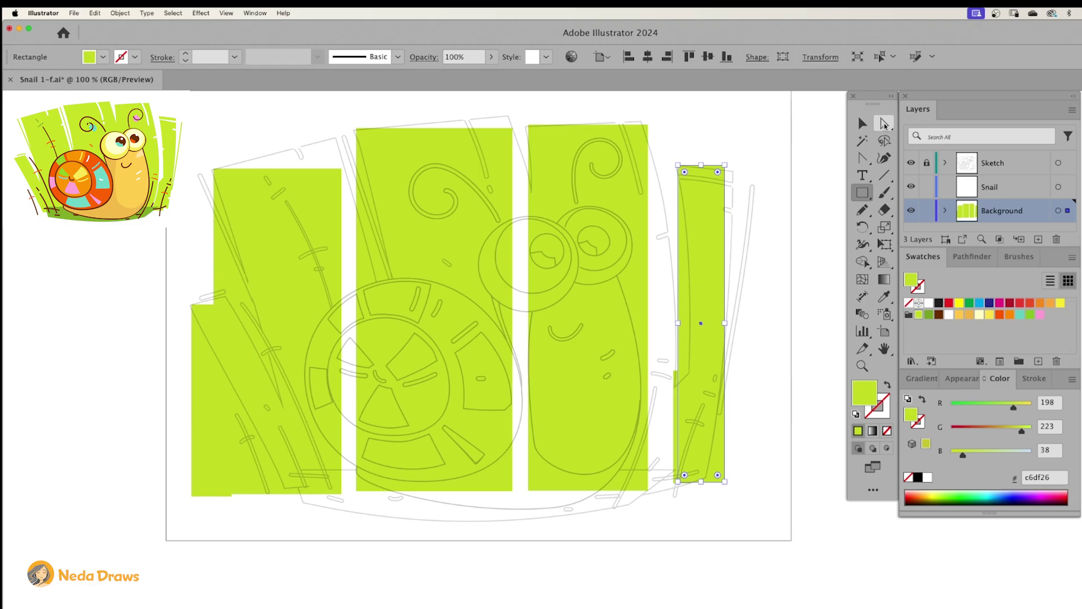
# Step: Move the corner anchor points of the three right-hand green rectangles to match the slanted outlines of the sketched blades
pyautogui.click(884, 124)
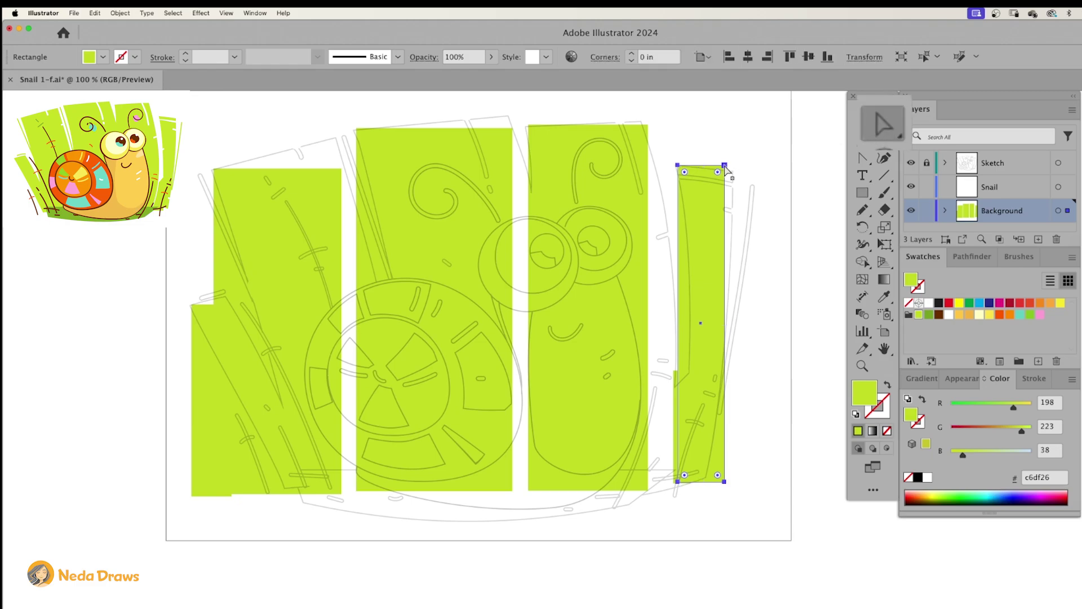
pyautogui.moveTo(725, 166); pyautogui.dragTo(734, 172)
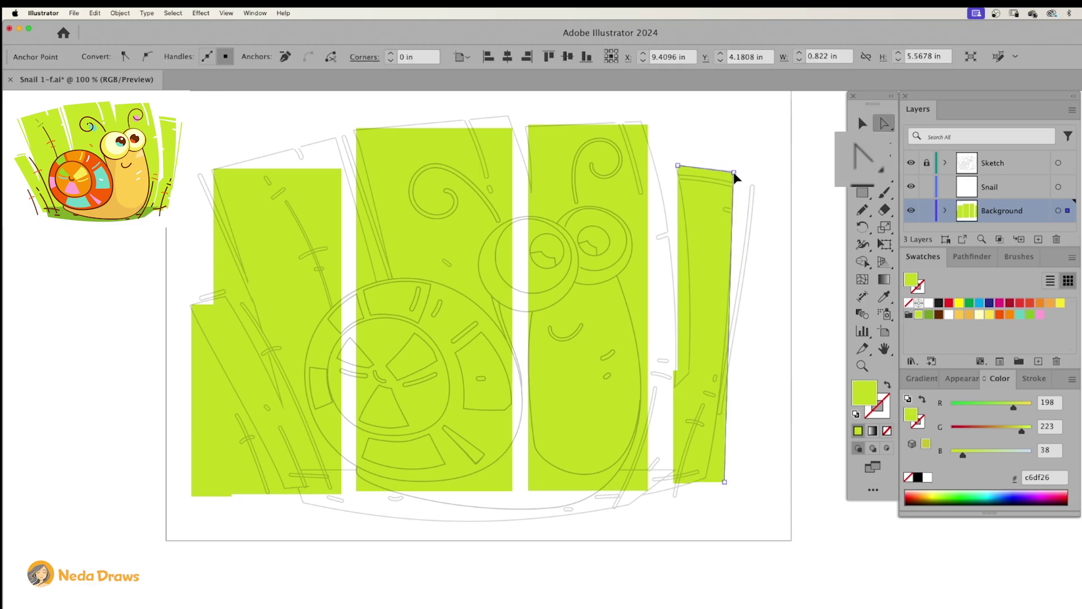
pyautogui.moveTo(724, 480); pyautogui.dragTo(693, 472)
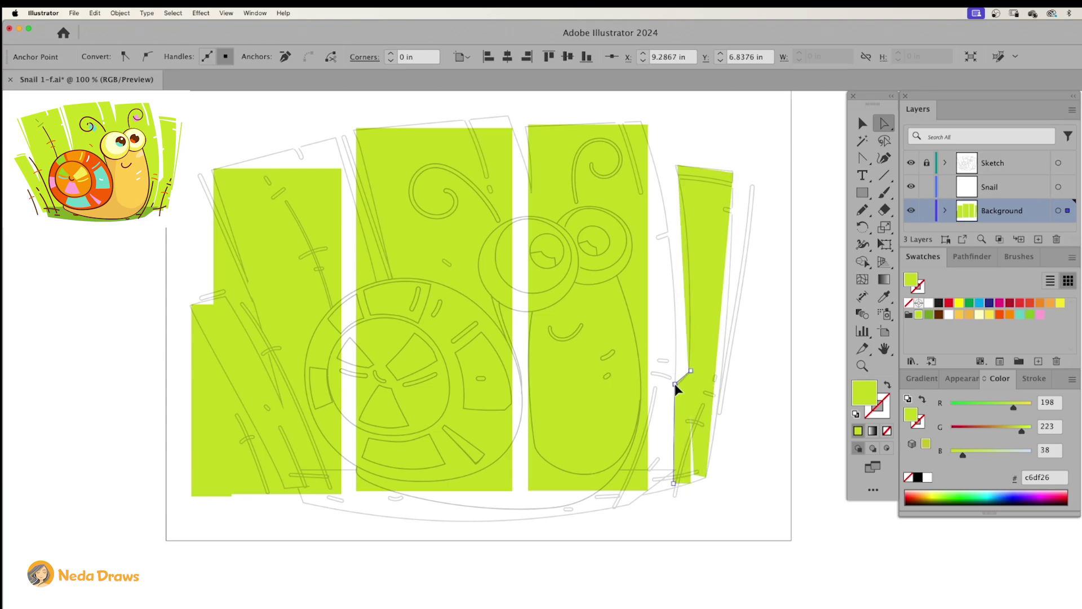
pyautogui.moveTo(647, 124); pyautogui.dragTo(643, 121)
pyautogui.click(529, 125)
# Step: Reposition the corner anchor points of the three left-hand green rectangles to fit the slanted sketched blades
pyautogui.moveTo(510, 127); pyautogui.dragTo(510, 117)
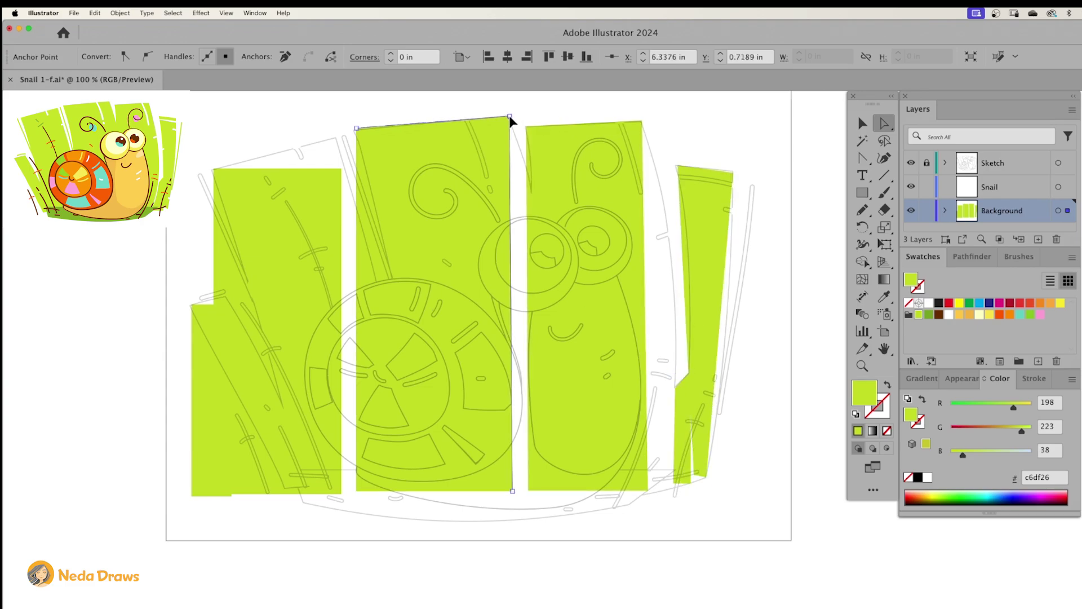
pyautogui.click(355, 129)
pyautogui.moveTo(341, 169); pyautogui.dragTo(336, 139)
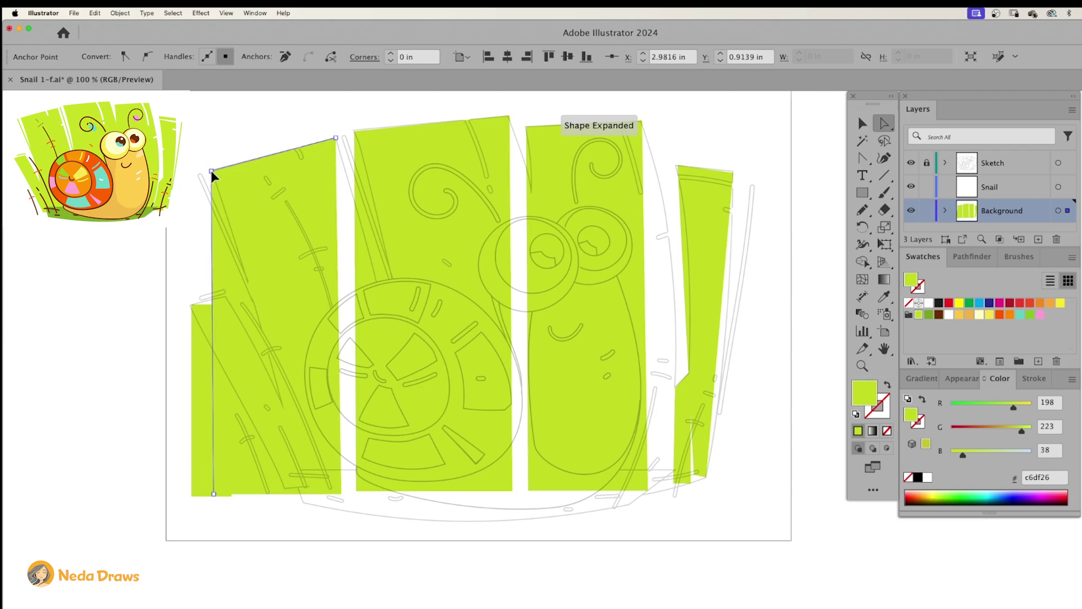
pyautogui.moveTo(214, 494); pyautogui.dragTo(277, 495)
pyautogui.moveTo(231, 305); pyautogui.dragTo(225, 294)
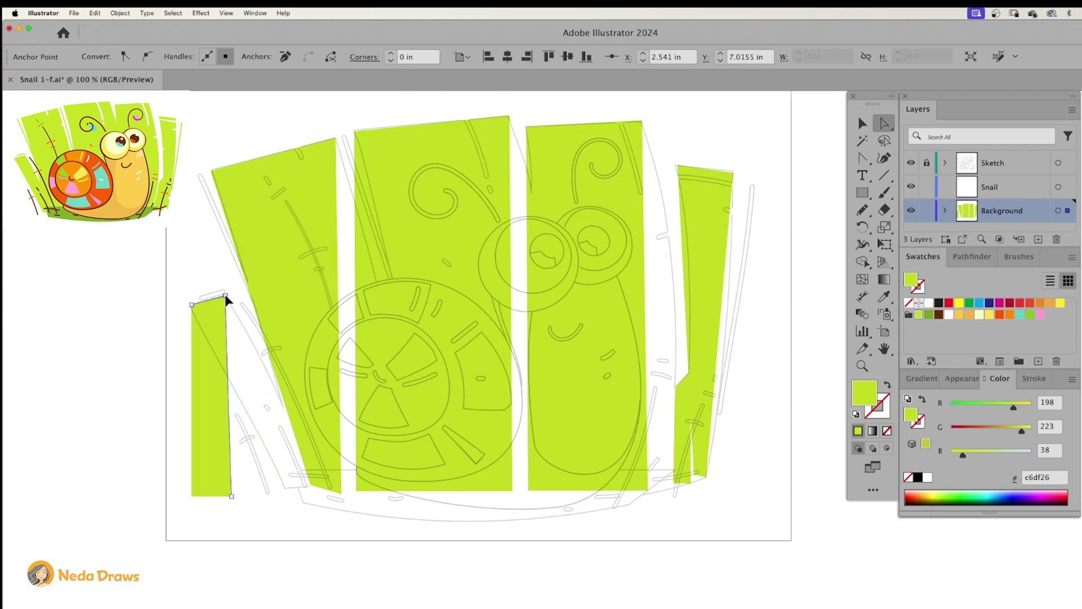
pyautogui.moveTo(232, 496); pyautogui.dragTo(324, 486)
pyautogui.moveTo(191, 496); pyautogui.dragTo(286, 489)
# Step: Bend the straight side edges of the two leftmost grass blades into curves with the Anchor Point tool
pyautogui.click(867, 164)
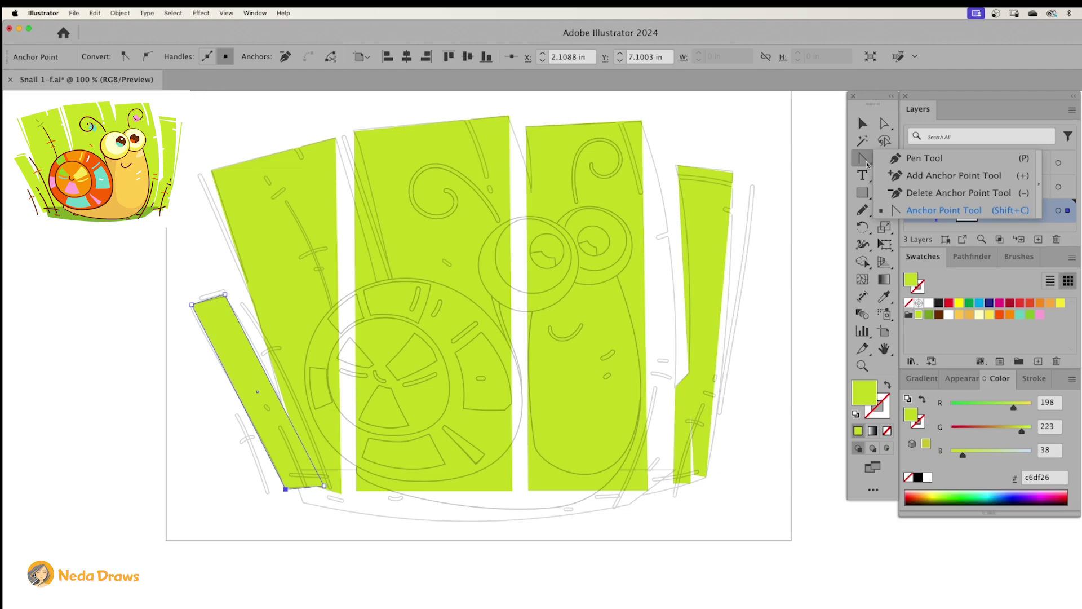
pyautogui.click(898, 212)
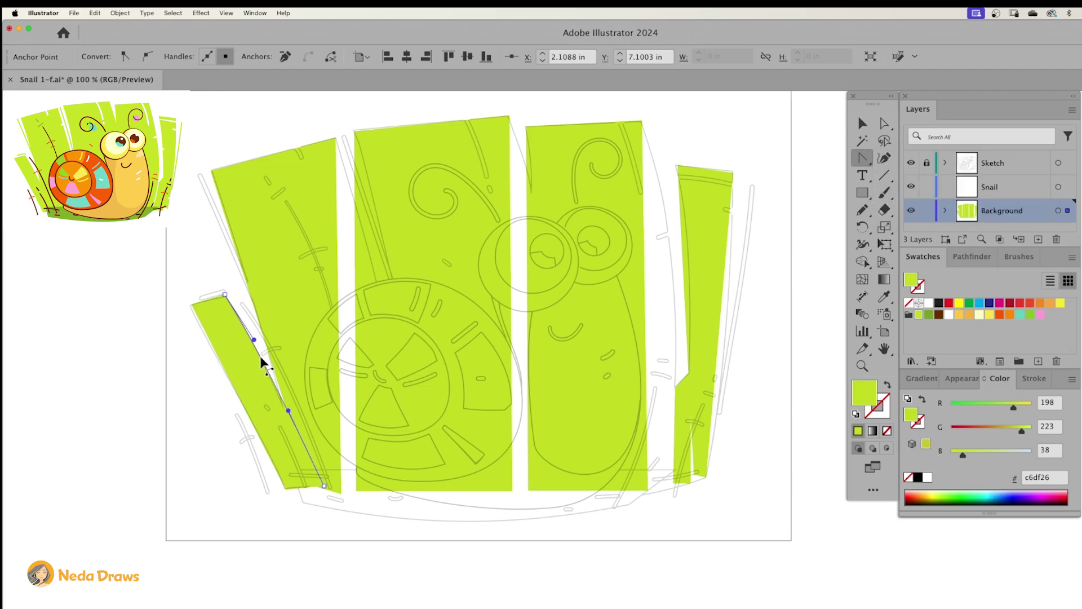
pyautogui.moveTo(259, 356); pyautogui.dragTo(227, 373)
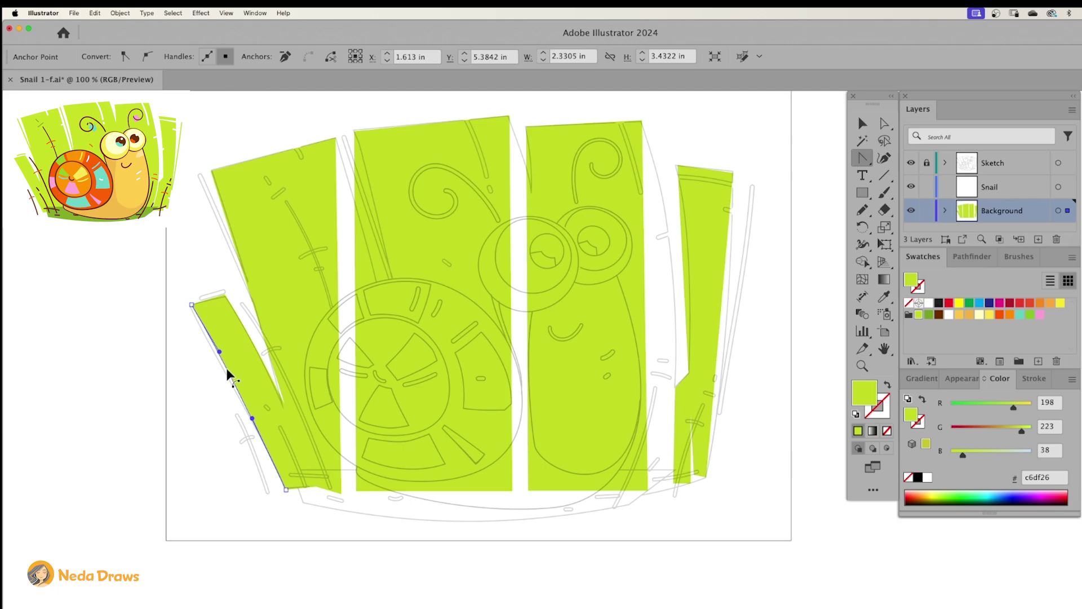
pyautogui.press('super+z')
pyautogui.click(256, 309)
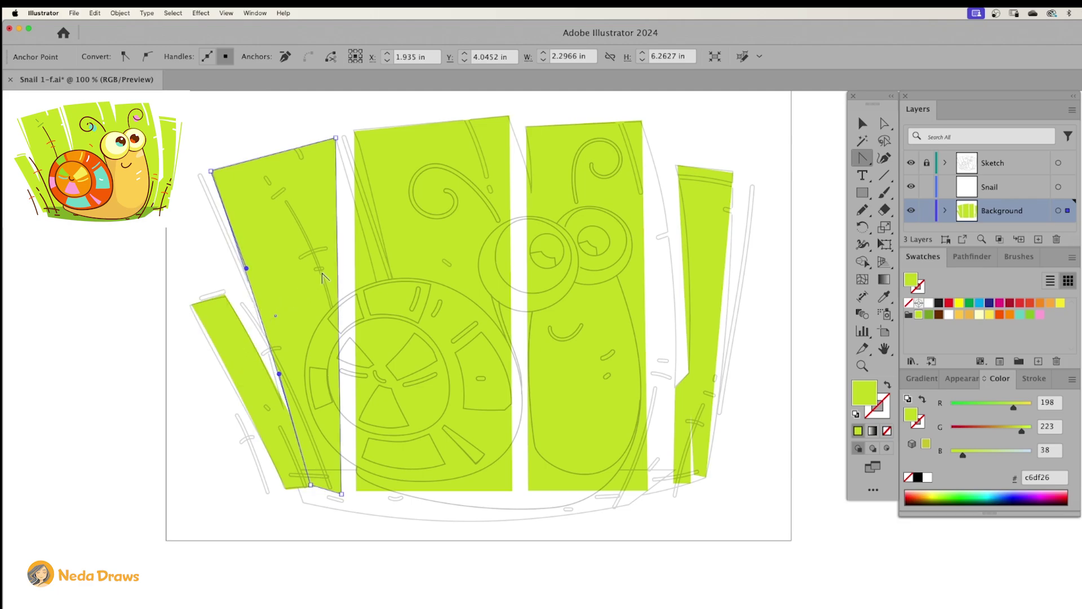
pyautogui.moveTo(338, 271); pyautogui.dragTo(373, 317)
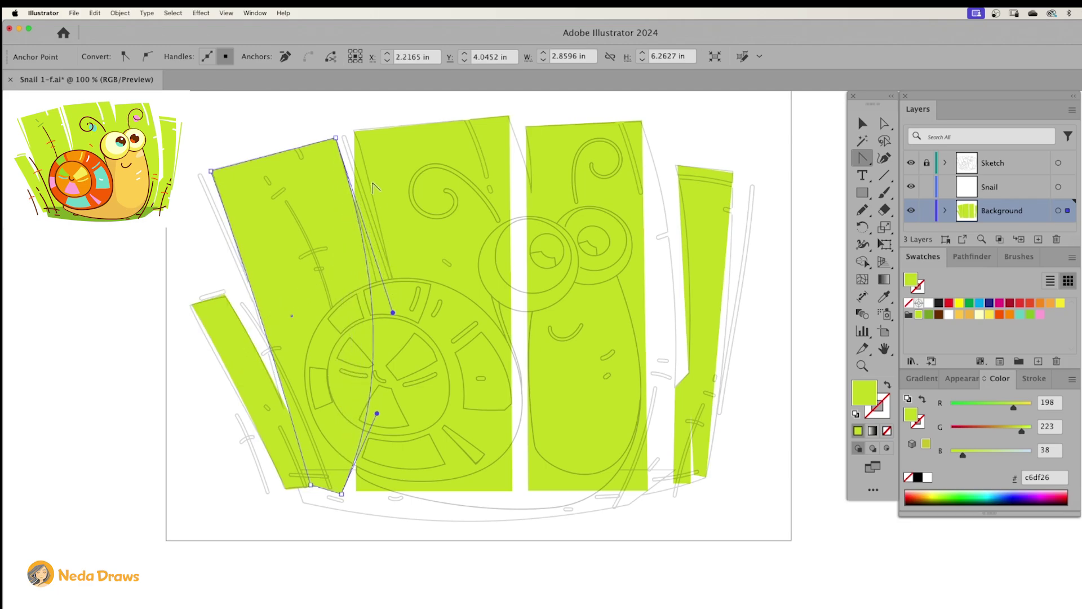
# Step: Curve the side edges of the middle and right-hand grass blades along the sketch lines
pyautogui.moveTo(355, 212); pyautogui.dragTo(385, 253)
pyautogui.moveTo(511, 248); pyautogui.dragTo(532, 172)
pyautogui.moveTo(645, 226); pyautogui.dragTo(678, 285)
pyautogui.moveTo(682, 246); pyautogui.dragTo(688, 249)
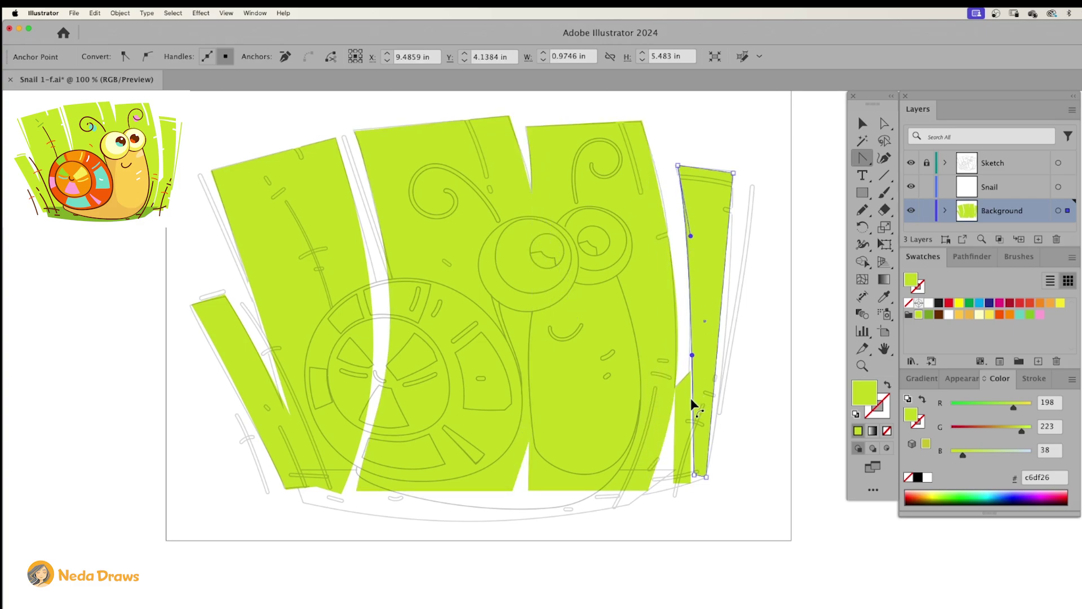
pyautogui.moveTo(690, 409); pyautogui.dragTo(672, 449)
pyautogui.moveTo(722, 312); pyautogui.dragTo(731, 316)
# Step: Refine the right-hand blades by moving their bottom anchor points and adjusting the curve handle of the large right blade
pyautogui.click(884, 125)
pyautogui.moveTo(694, 475); pyautogui.dragTo(648, 482)
pyautogui.moveTo(645, 465); pyautogui.dragTo(657, 465)
pyautogui.click(642, 122)
pyautogui.moveTo(702, 344); pyautogui.dragTo(700, 319)
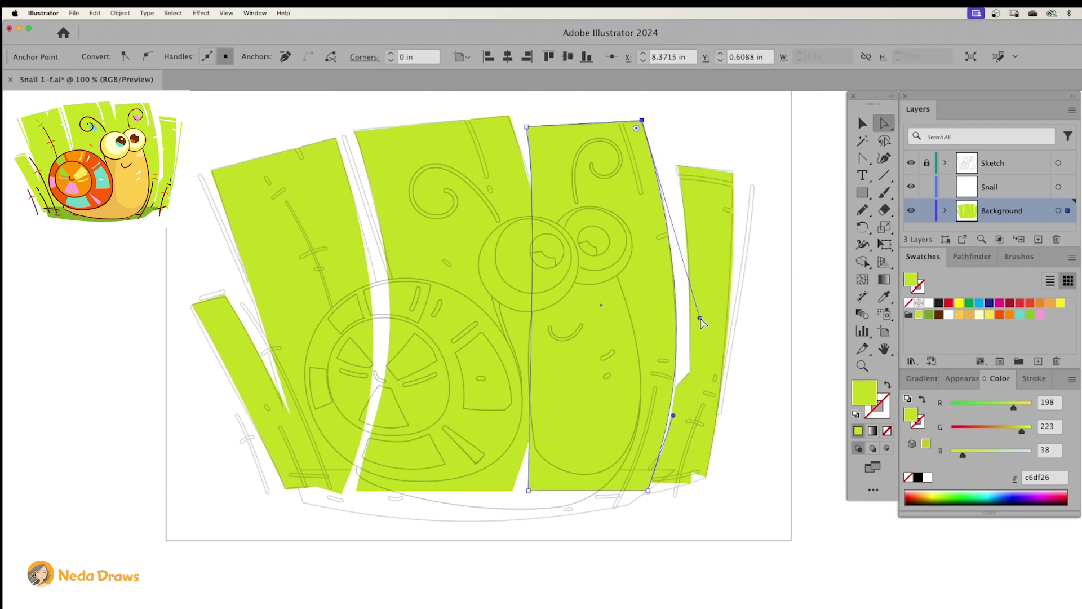
# Step: Fine-tune the curve handles and corner points of the middle and left blades so their bases overlap
pyautogui.click(510, 116)
pyautogui.moveTo(574, 319); pyautogui.dragTo(582, 322)
pyautogui.click(370, 393)
pyautogui.moveTo(341, 493); pyautogui.dragTo(378, 477)
pyautogui.moveTo(393, 312); pyautogui.dragTo(389, 307)
pyautogui.moveTo(314, 486); pyautogui.dragTo(303, 483)
pyautogui.moveTo(191, 306); pyautogui.dragTo(189, 307)
# Step: Select all six grass blades and unite them into a single shape
pyautogui.click(225, 345)
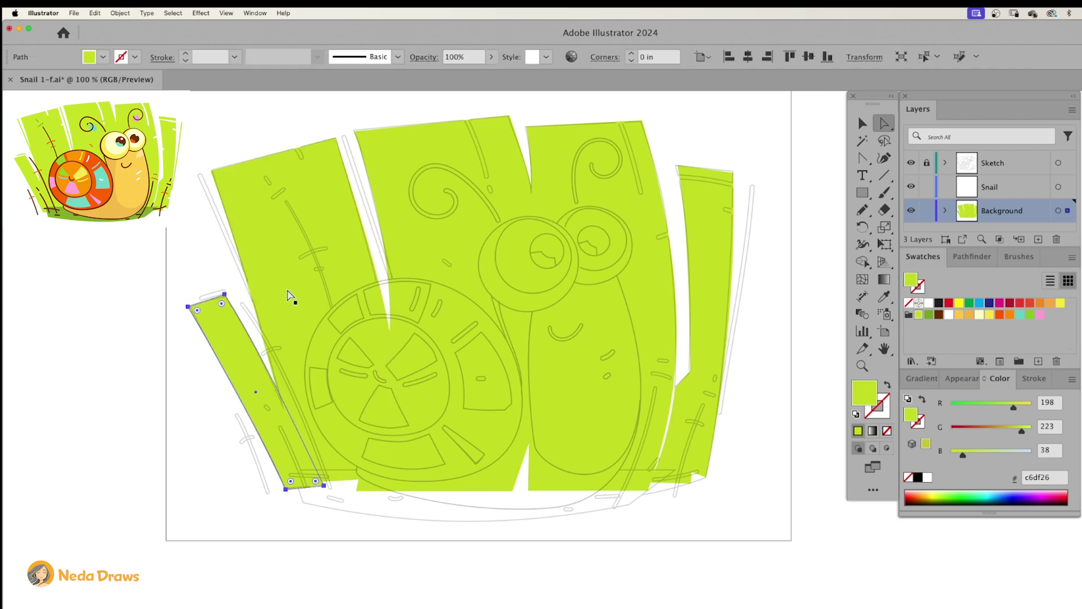
pyautogui.keyDown('shift'); pyautogui.click(290, 297); pyautogui.keyUp('shift')
pyautogui.keyDown('shift'); pyautogui.click(431, 258); pyautogui.keyUp('shift')
pyautogui.keyDown('shift'); pyautogui.click(606, 207); pyautogui.keyUp('shift')
pyautogui.keyDown('shift'); pyautogui.click(714, 241); pyautogui.keyUp('shift')
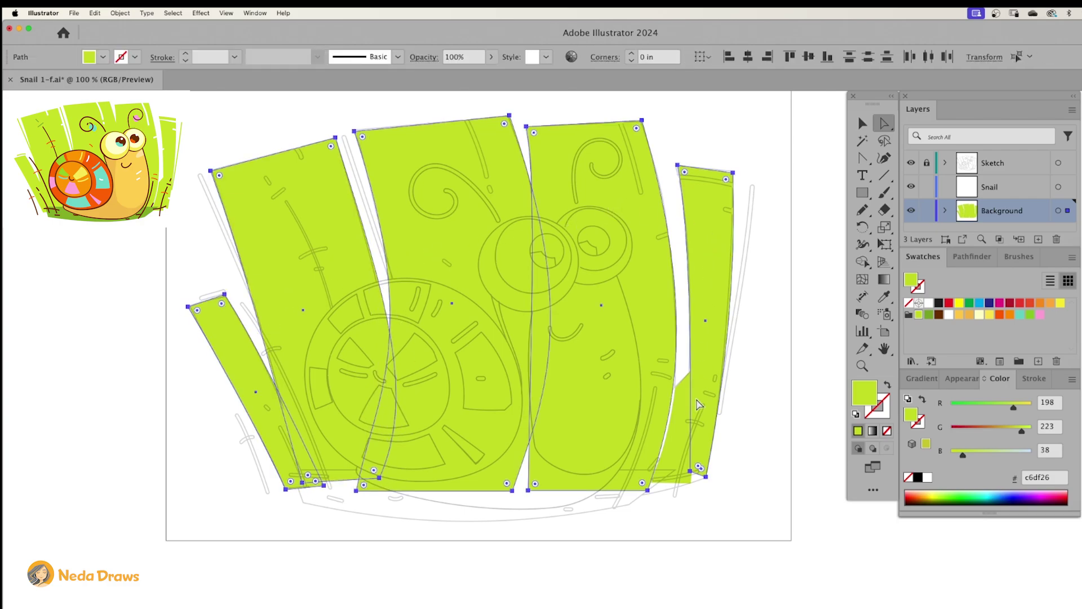
pyautogui.keyDown('shift'); pyautogui.click(683, 429); pyautogui.keyUp('shift')
pyautogui.click(971, 257)
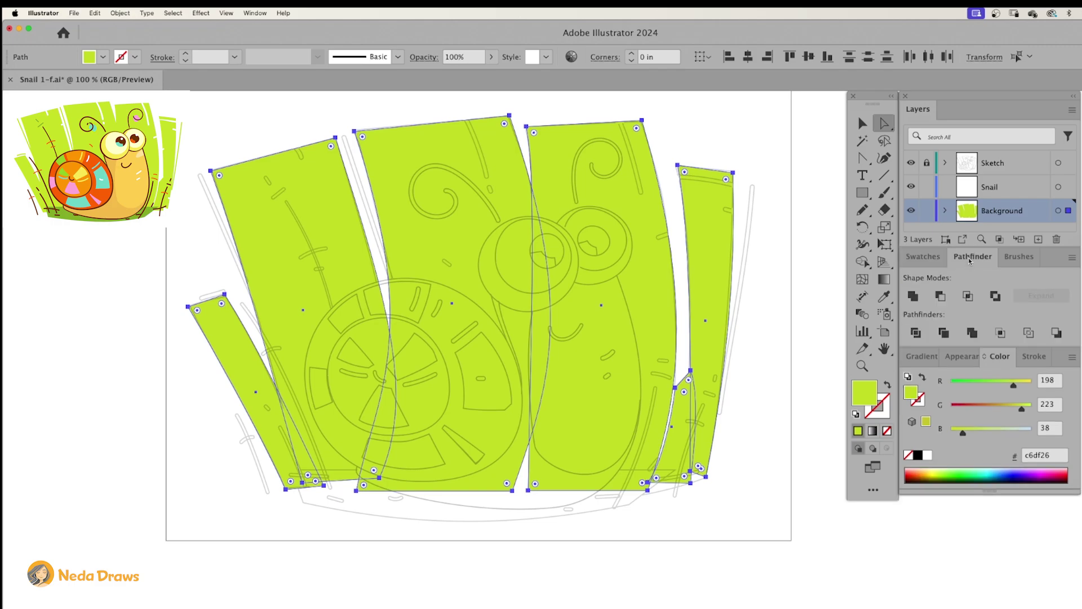
pyautogui.click(913, 297)
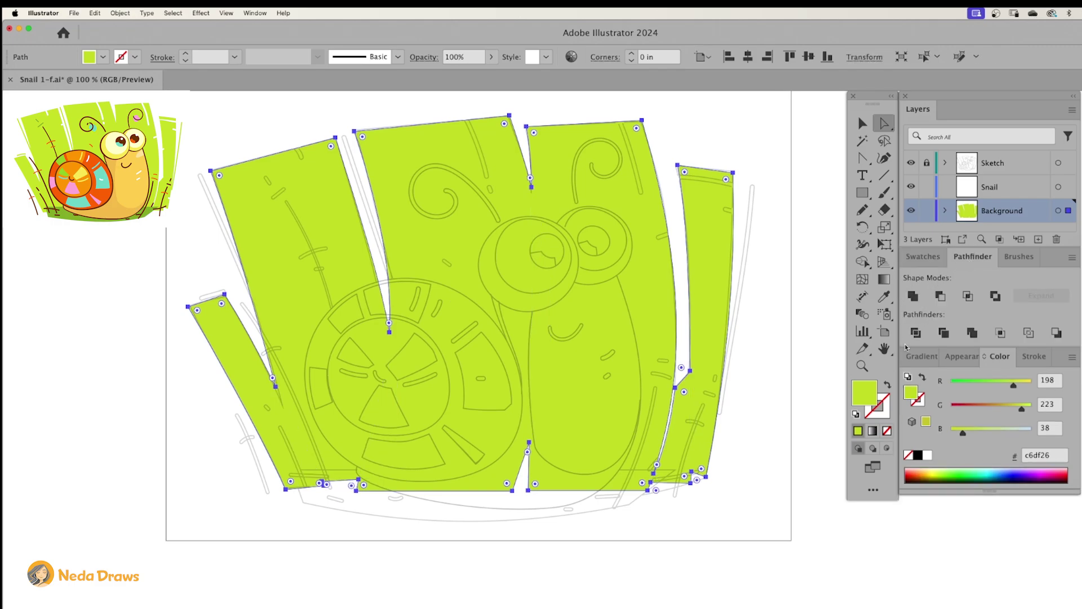
# Step: Draw a wide dark green (#80ac24) rectangle across the base of the grass for the ground
pyautogui.moveTo(712, 293); pyautogui.dragTo(680, 299)
pyautogui.press('super+z')
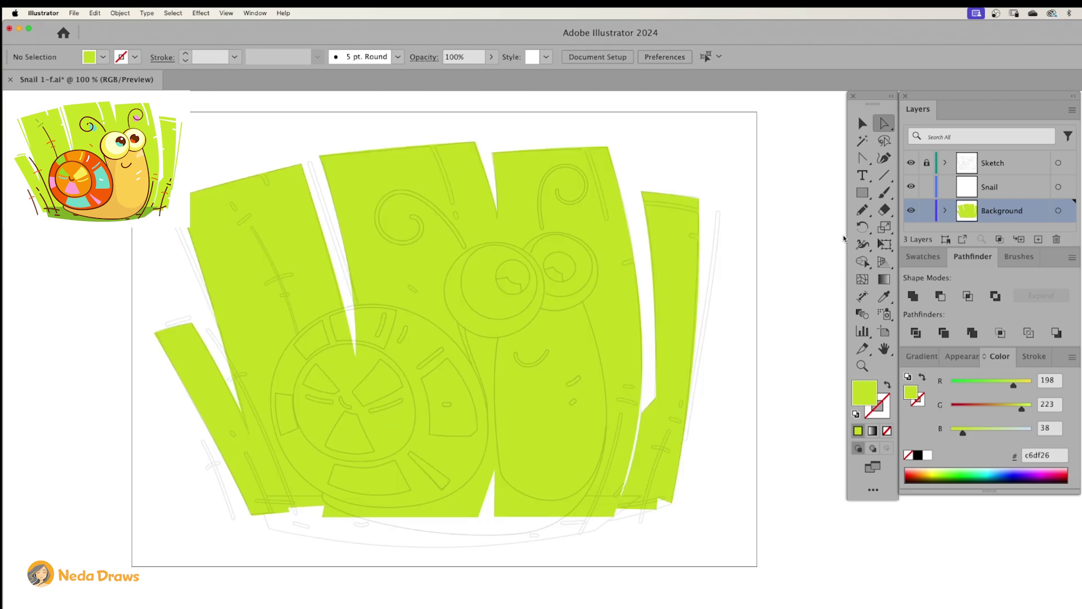
pyautogui.click(862, 195)
pyautogui.click(922, 258)
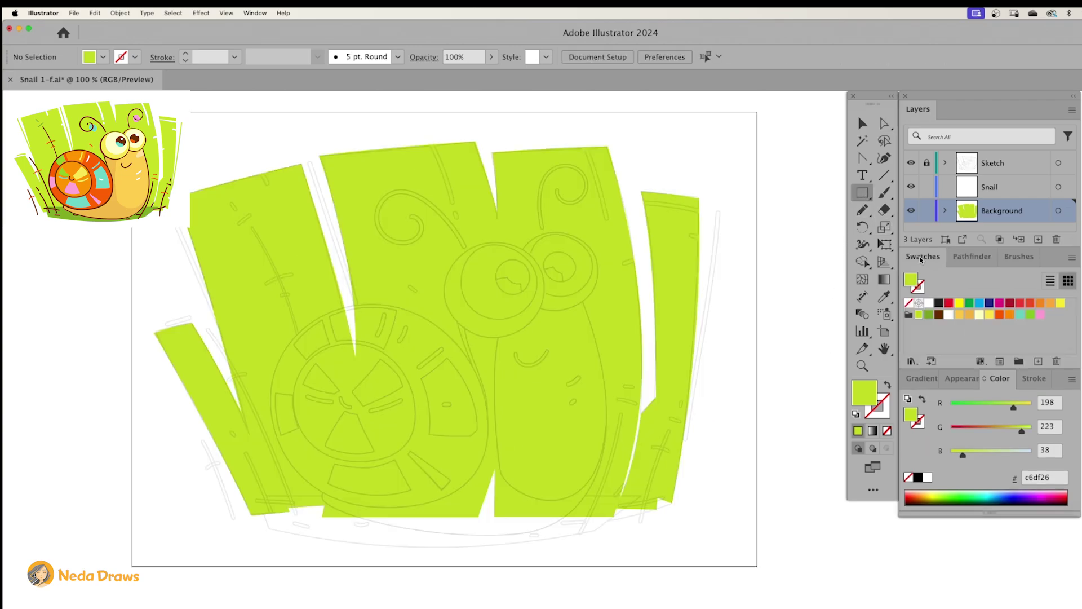
pyautogui.click(929, 315)
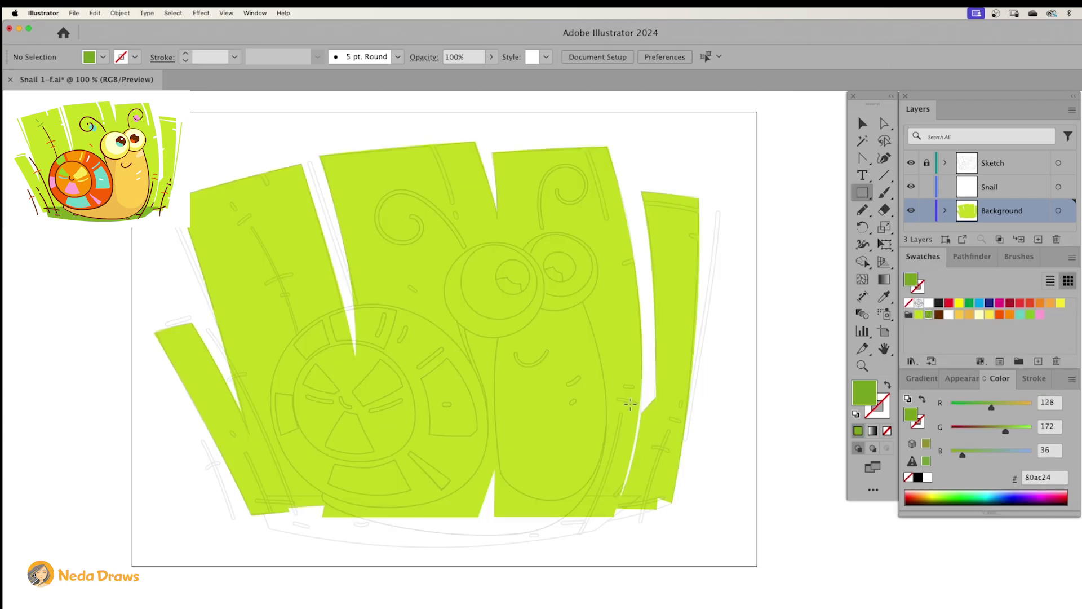
pyautogui.moveTo(458, 461); pyautogui.dragTo(456, 360)
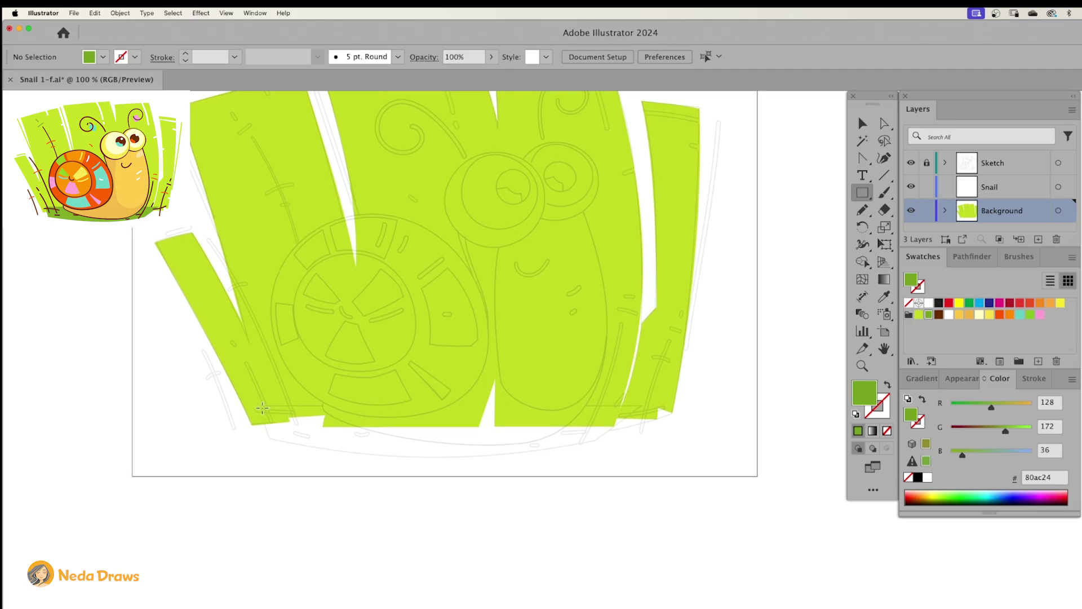
pyautogui.moveTo(261, 406); pyautogui.dragTo(595, 440)
# Step: Pull the dark green ground shape's bottom corners inward and bow its bottom edge downward to follow the sketch
pyautogui.click(884, 125)
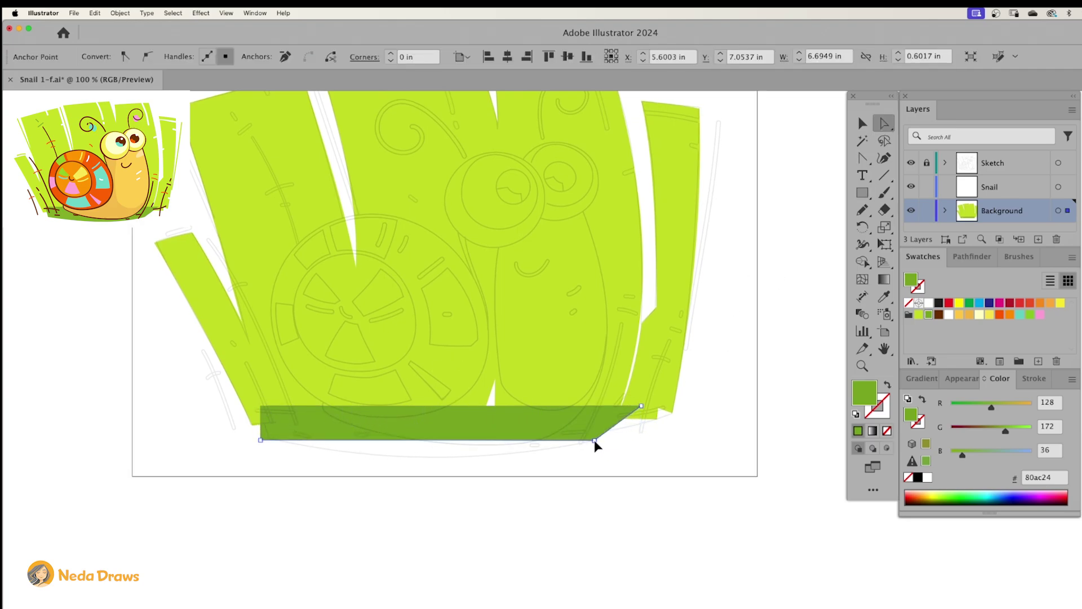
pyautogui.moveTo(260, 439); pyautogui.dragTo(270, 440)
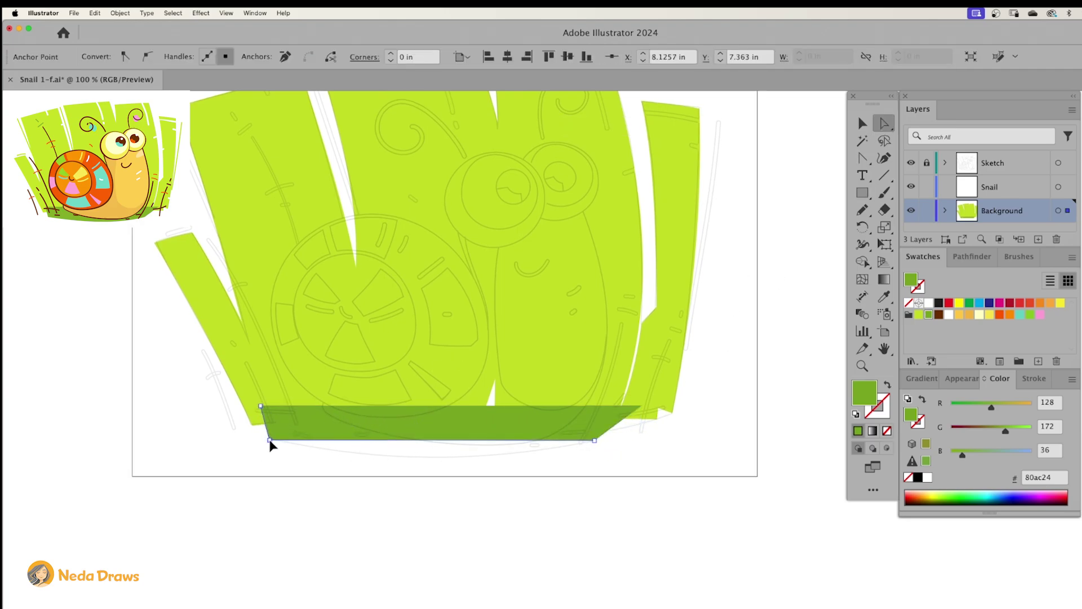
pyautogui.click(863, 159)
pyautogui.moveTo(480, 447); pyautogui.dragTo(475, 458)
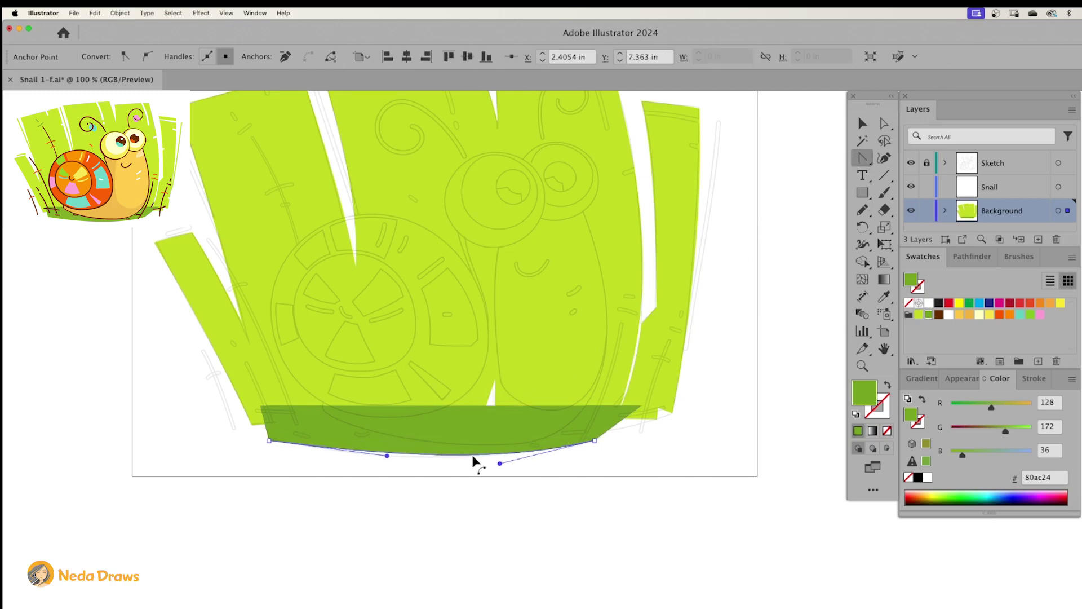
pyautogui.click(785, 254)
# Step: Select the united grass shape and erase a thin strip across the top of the rightmost blade
pyautogui.scroll(3, 785, 253)
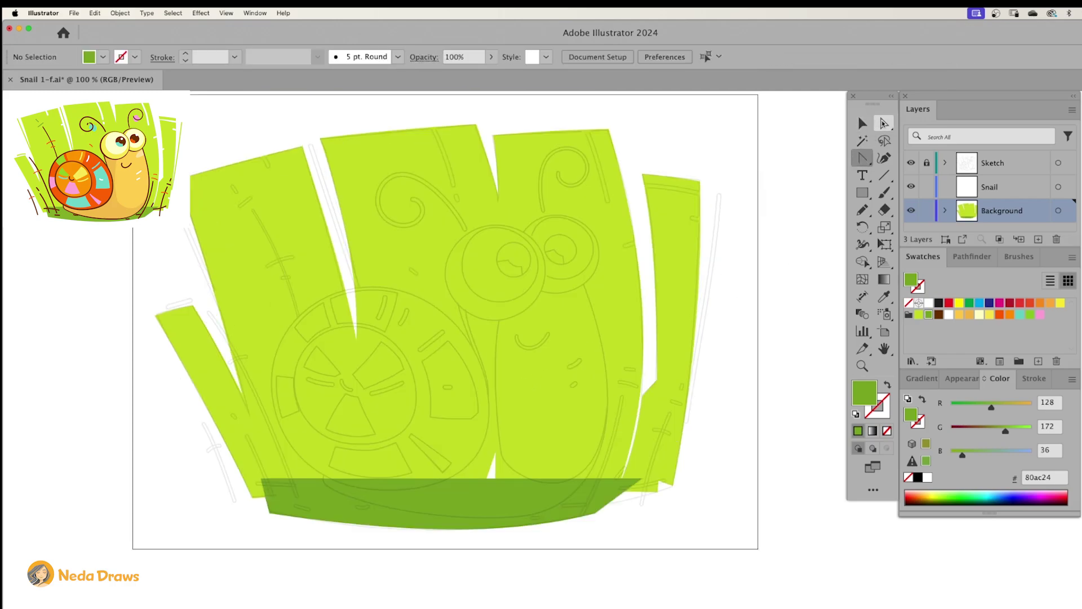
pyautogui.press('a')
pyautogui.click(688, 265)
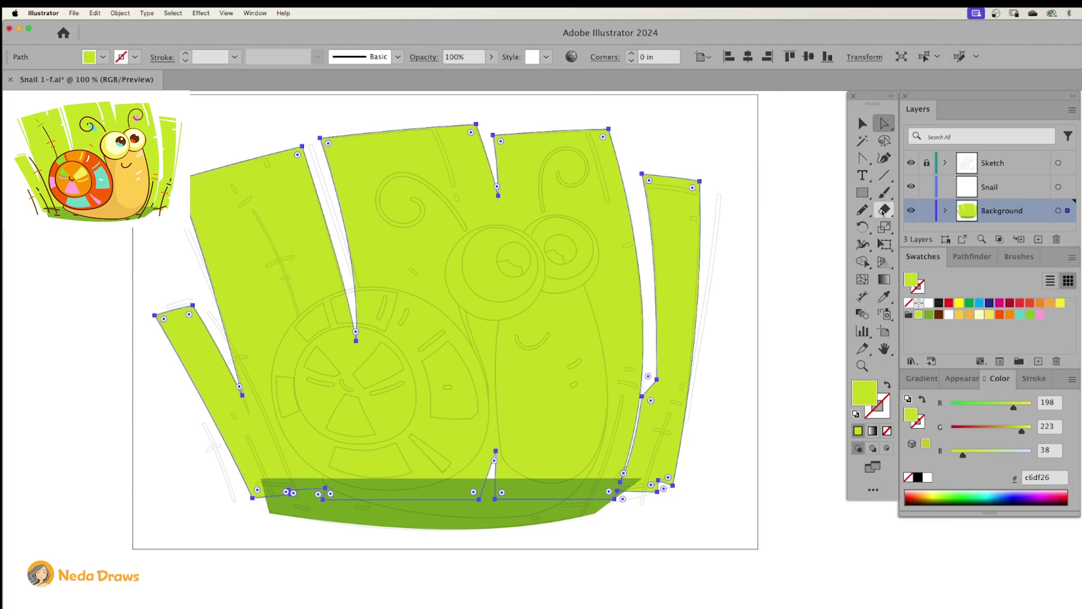
pyautogui.click(884, 211)
pyautogui.moveTo(641, 183); pyautogui.dragTo(708, 188)
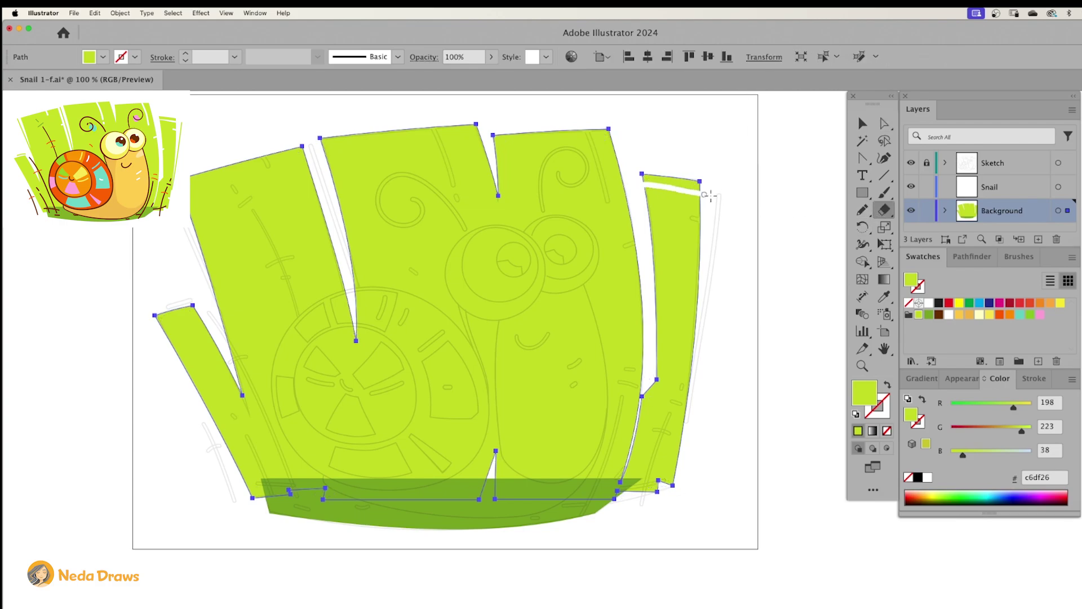
# Step: Erase thin slits into the tops of the grass blades and small nicks along their edges, following the sketch
pyautogui.moveTo(583, 124); pyautogui.dragTo(607, 204)
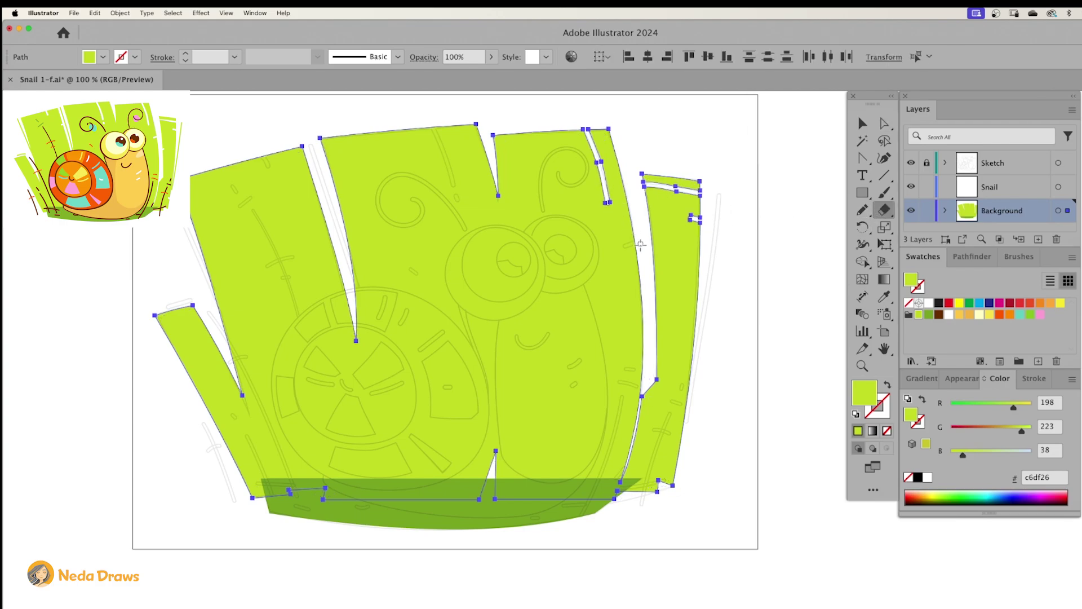
pyautogui.moveTo(641, 242); pyautogui.dragTo(643, 243)
pyautogui.moveTo(432, 125); pyautogui.dragTo(457, 196)
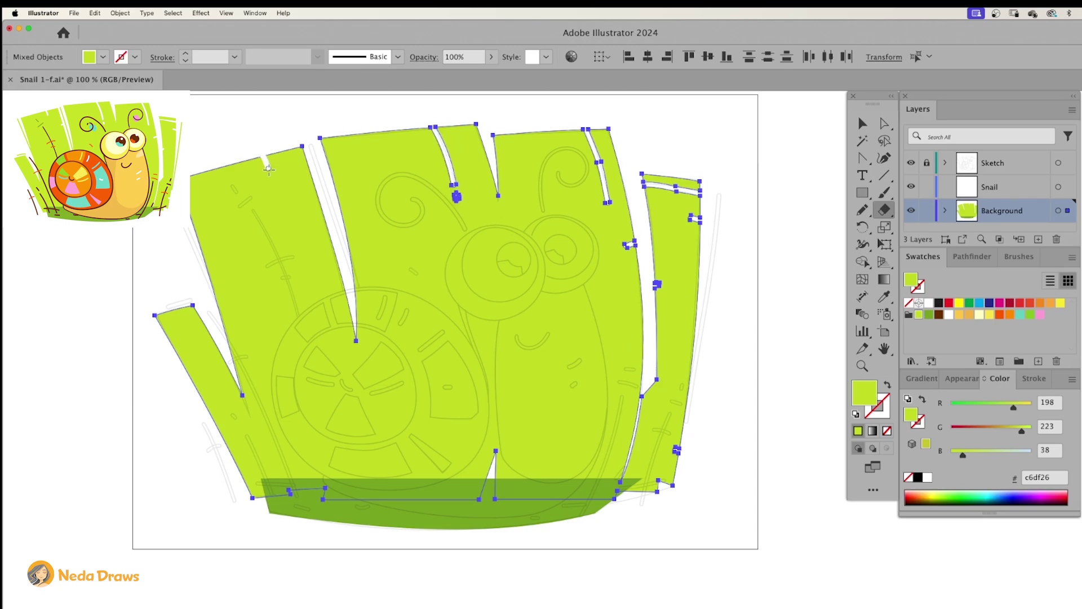
# Step: Deselect the grass and brush thin light green blade strokes along the sketch lines in the gaps and beside the outer blades
pyautogui.press('super+shift+a')
pyautogui.press('b')
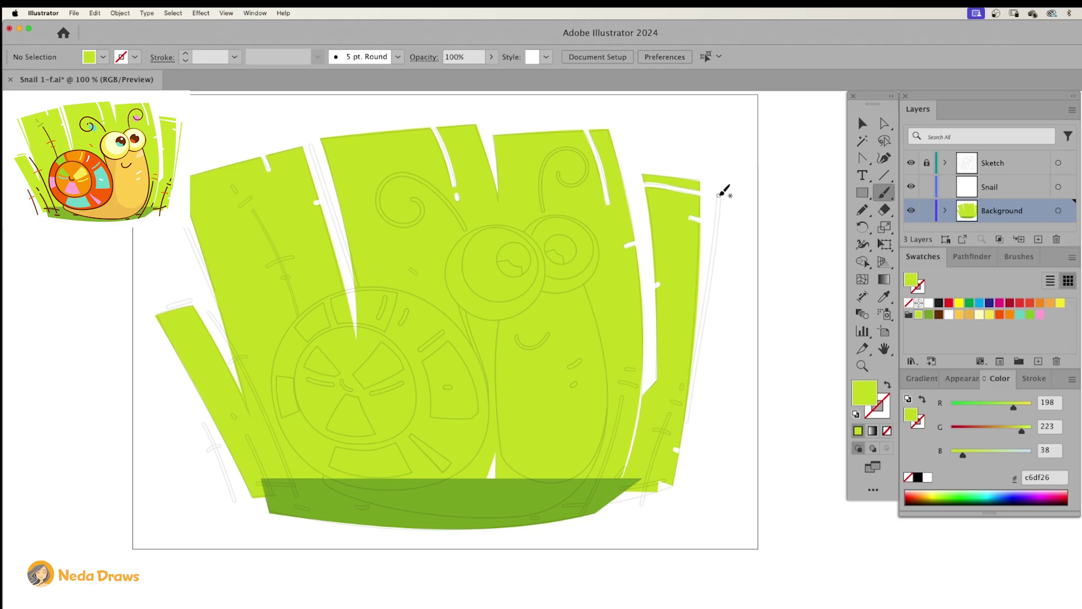
pyautogui.moveTo(719, 194); pyautogui.dragTo(685, 422)
pyautogui.moveTo(313, 146); pyautogui.dragTo(364, 303)
pyautogui.moveTo(186, 228); pyautogui.dragTo(241, 337)
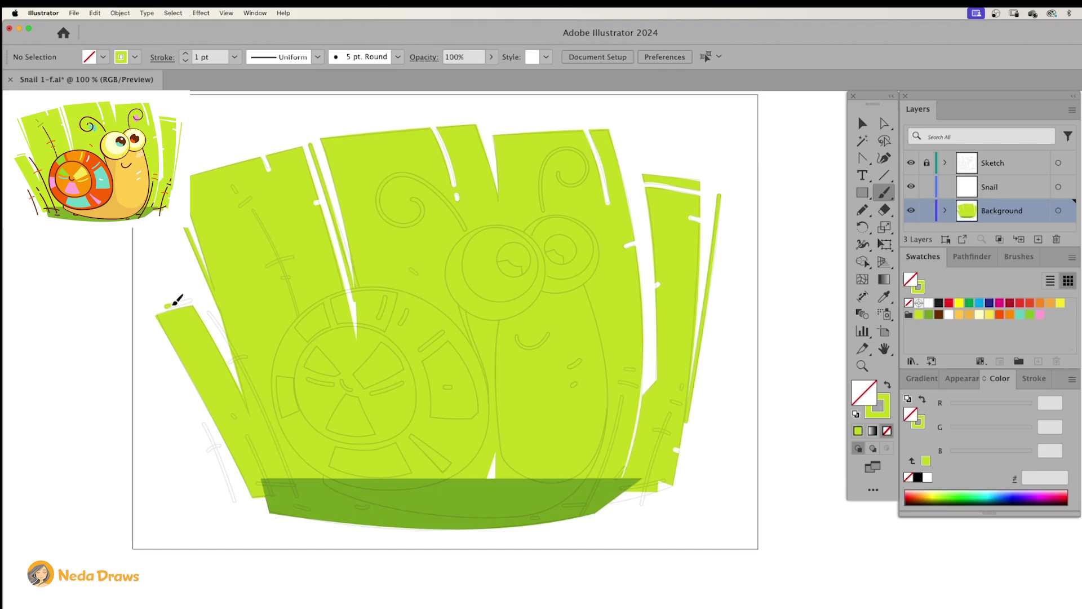
# Step: Set the stroke colour to brown (#723200) and brush the twig lines and short dashes over the grass at the artwork's lower right
pyautogui.click(886, 400)
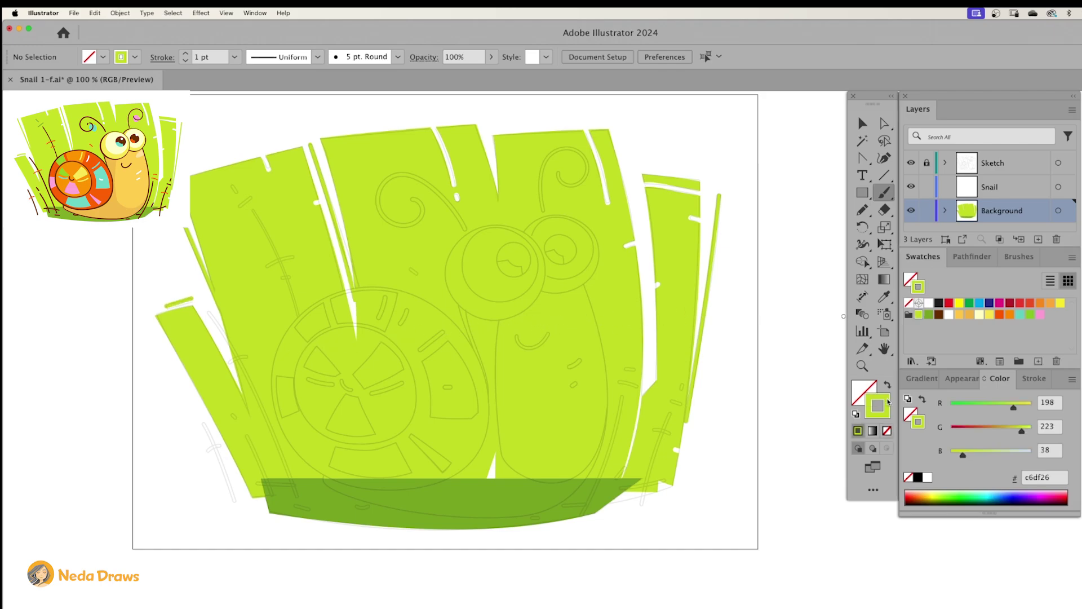
pyautogui.click(939, 315)
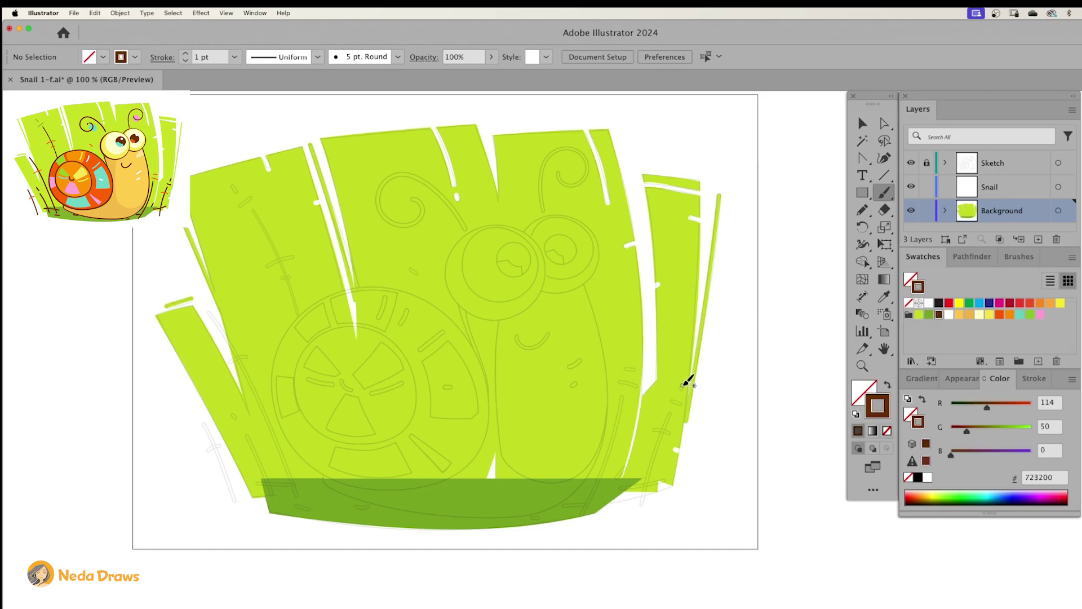
pyautogui.moveTo(673, 414)
pyautogui.mouseDown()
pyautogui.moveTo(645, 509)
pyautogui.moveTo(659, 479)
pyautogui.mouseUp()
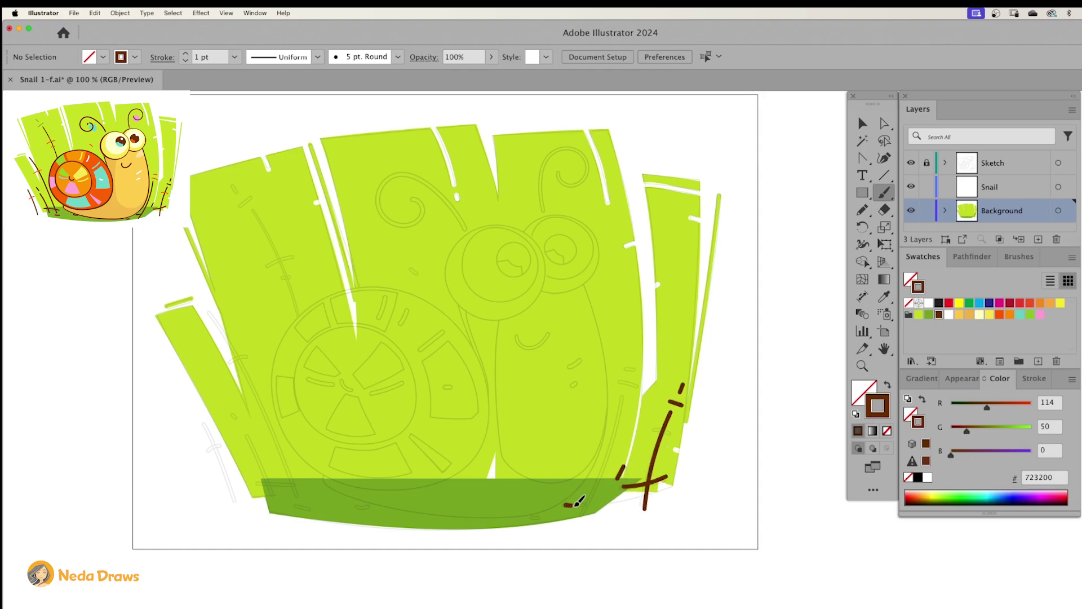
pyautogui.moveTo(627, 394)
pyautogui.mouseDown()
pyautogui.moveTo(616, 445)
pyautogui.moveTo(574, 516)
pyautogui.mouseUp()
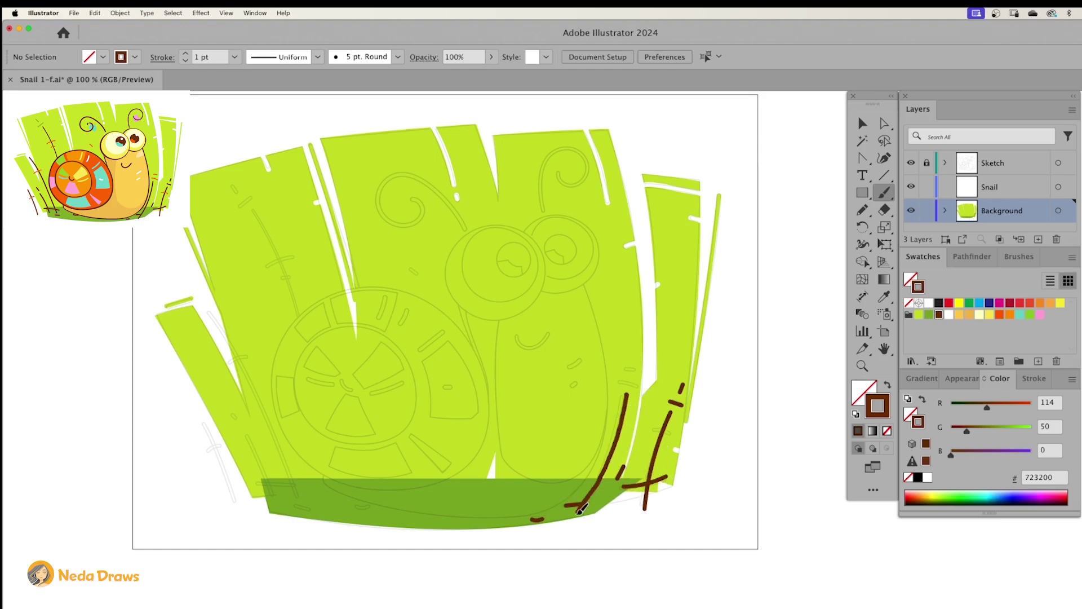
# Step: Brush the matching brown twig lines and short dashes over the grass and ground at the artwork's lower left
pyautogui.moveTo(354, 504); pyautogui.dragTo(367, 506)
pyautogui.moveTo(208, 311)
pyautogui.mouseDown()
pyautogui.moveTo(277, 428)
pyautogui.moveTo(299, 499)
pyautogui.mouseUp()
pyautogui.moveTo(242, 434); pyautogui.dragTo(274, 498)
pyautogui.moveTo(230, 414); pyautogui.dragTo(243, 418)
pyautogui.moveTo(256, 483); pyautogui.dragTo(307, 490)
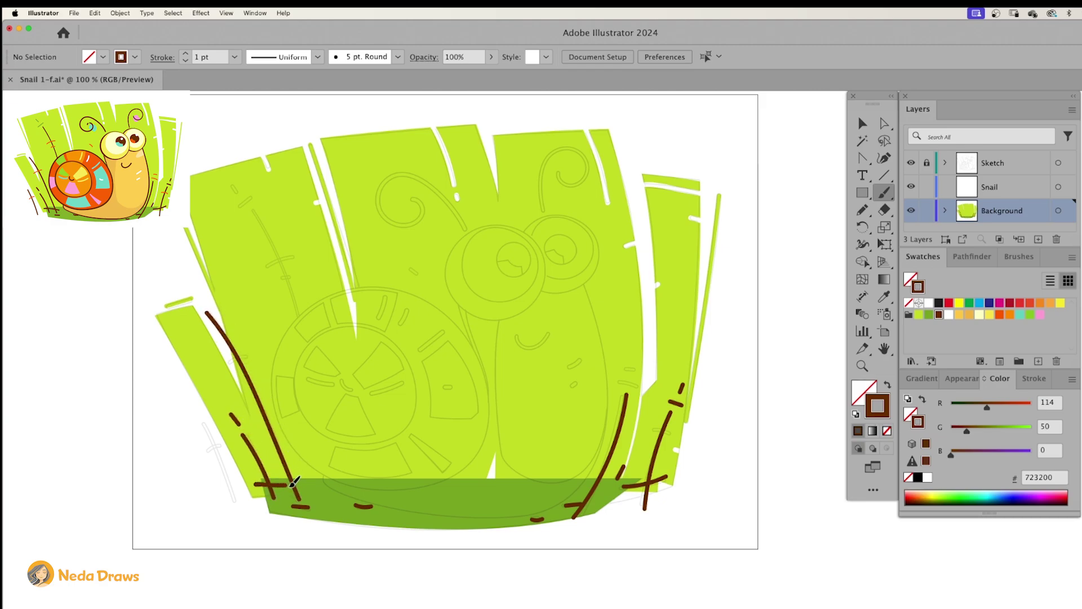
pyautogui.moveTo(201, 420); pyautogui.dragTo(234, 506)
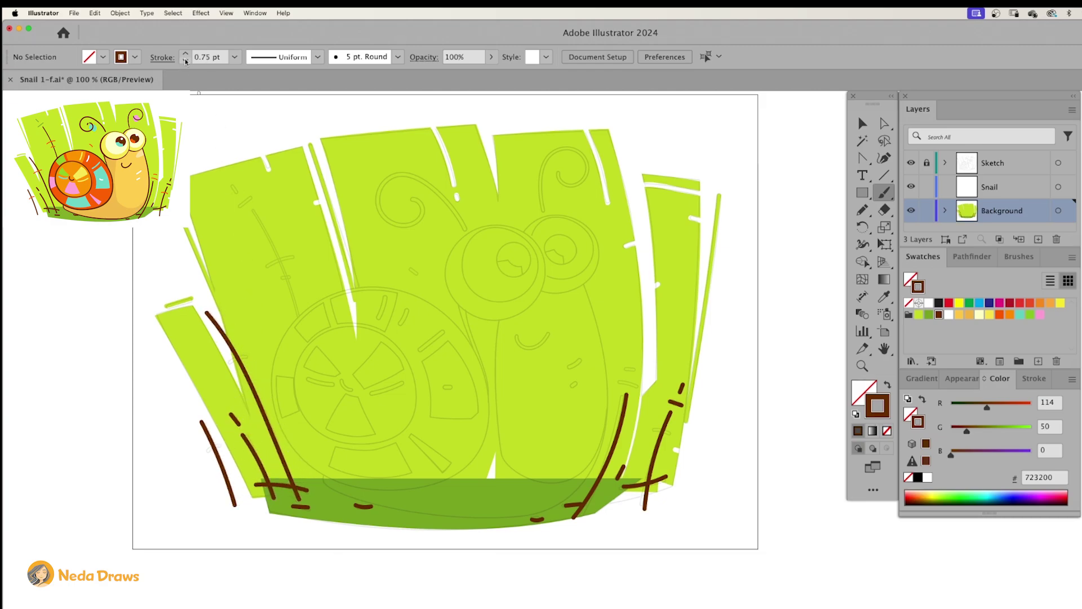
# Step: With a 0.75 pt stroke, brush a long brown stem on the tall left blade and two dark green (#80ac24) marks above it
pyautogui.moveTo(252, 210)
pyautogui.mouseDown()
pyautogui.moveTo(285, 265)
pyautogui.moveTo(312, 363)
pyautogui.mouseUp()
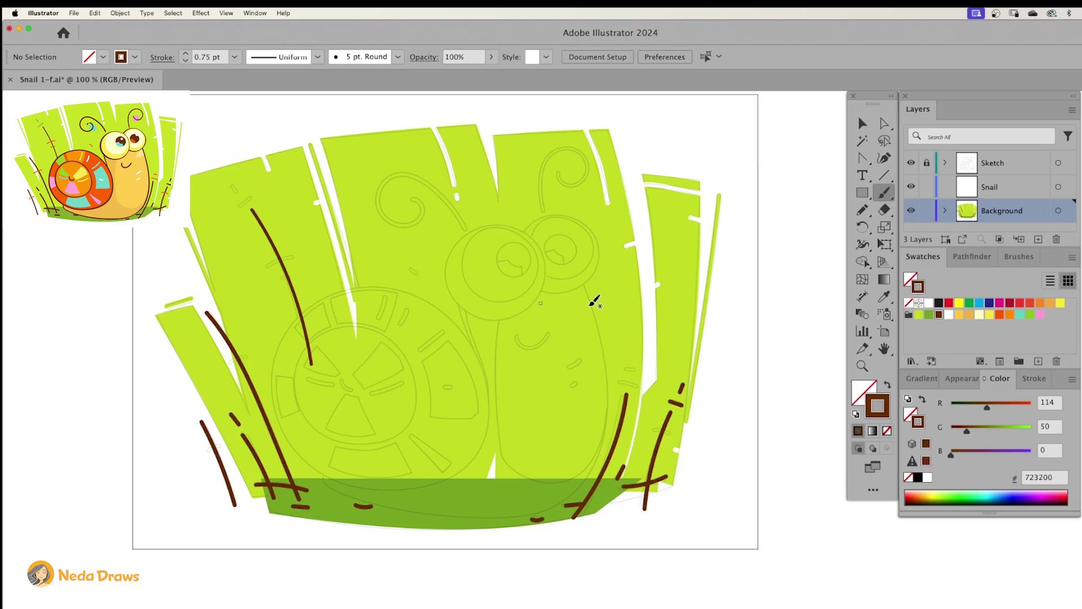
pyautogui.click(929, 315)
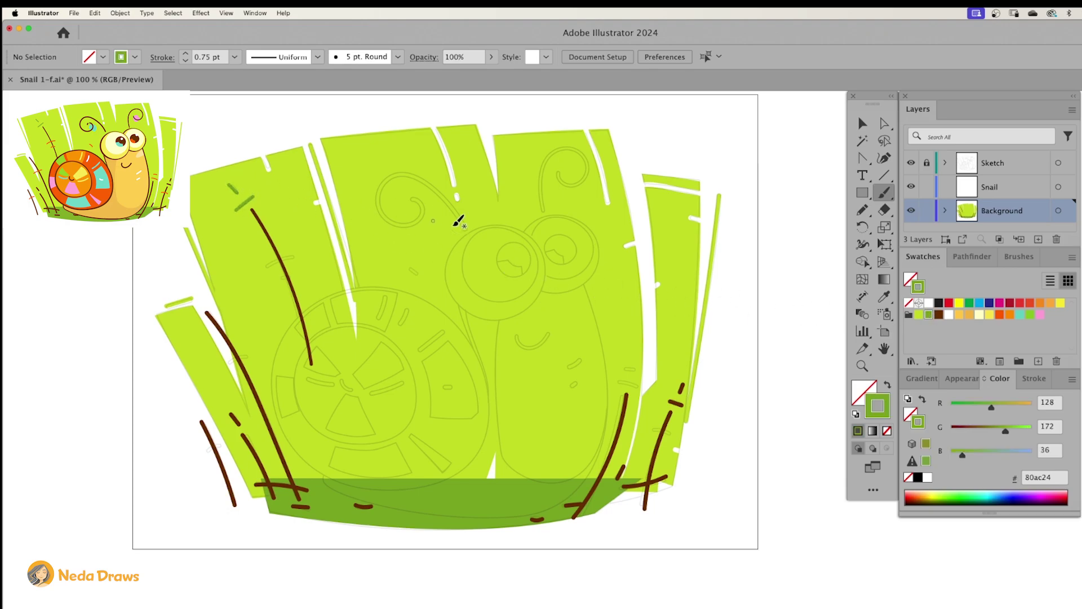
# Step: Brush short orange (#ff6100) dashes on the grass and twigs, and move stroke endpoints on the right side to match the sketch
pyautogui.click(998, 314)
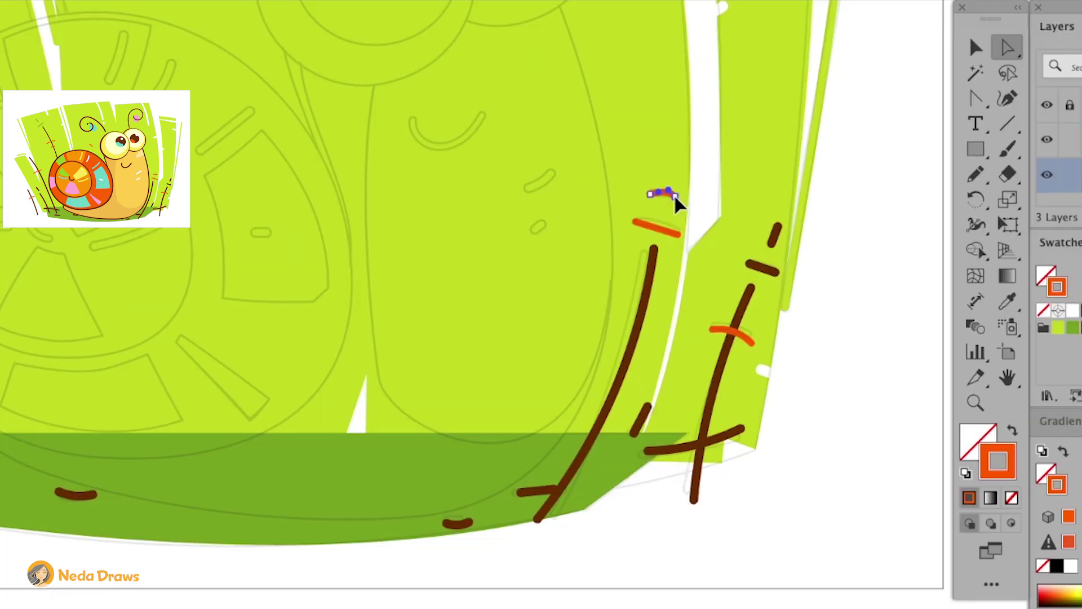
pyautogui.moveTo(673, 196); pyautogui.dragTo(665, 190)
pyautogui.moveTo(669, 230)
pyautogui.mouseDown()
pyautogui.moveTo(646, 223)
pyautogui.moveTo(645, 246)
pyautogui.mouseUp()
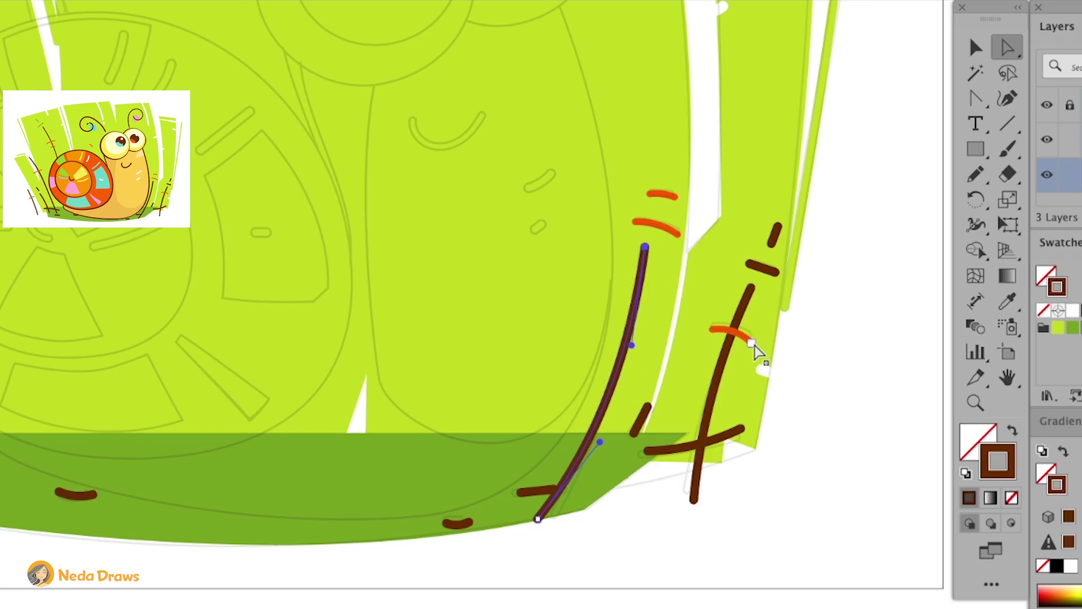
pyautogui.moveTo(752, 343); pyautogui.dragTo(706, 329)
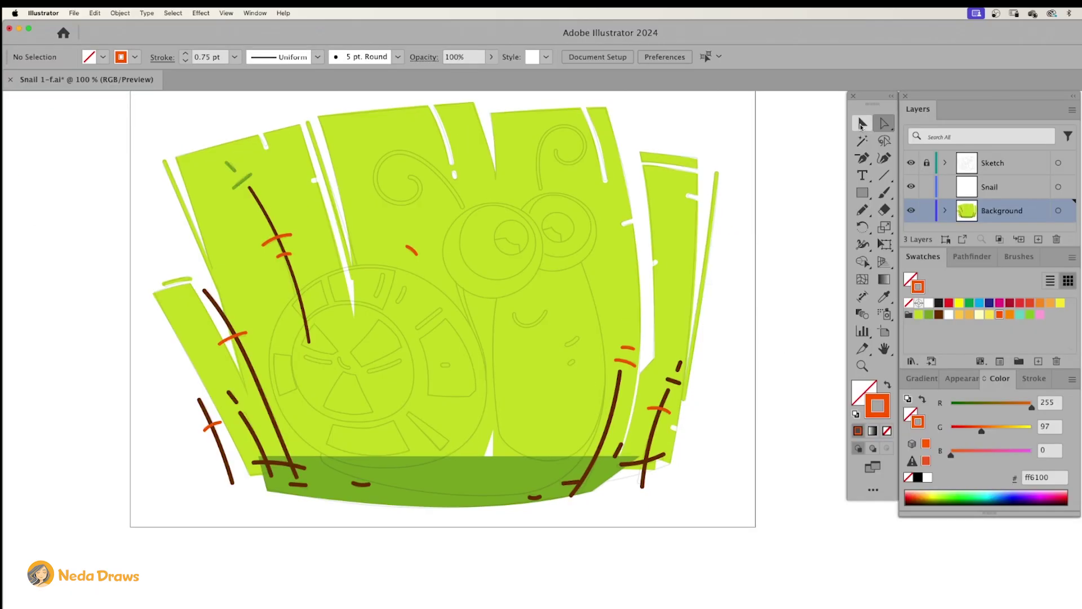
# Step: Select all the background artwork, expand its appearance to turn the brush strokes into filled shapes, and deselect
pyautogui.moveTo(125, 105); pyautogui.dragTo(534, 283)
pyautogui.press('super+a')
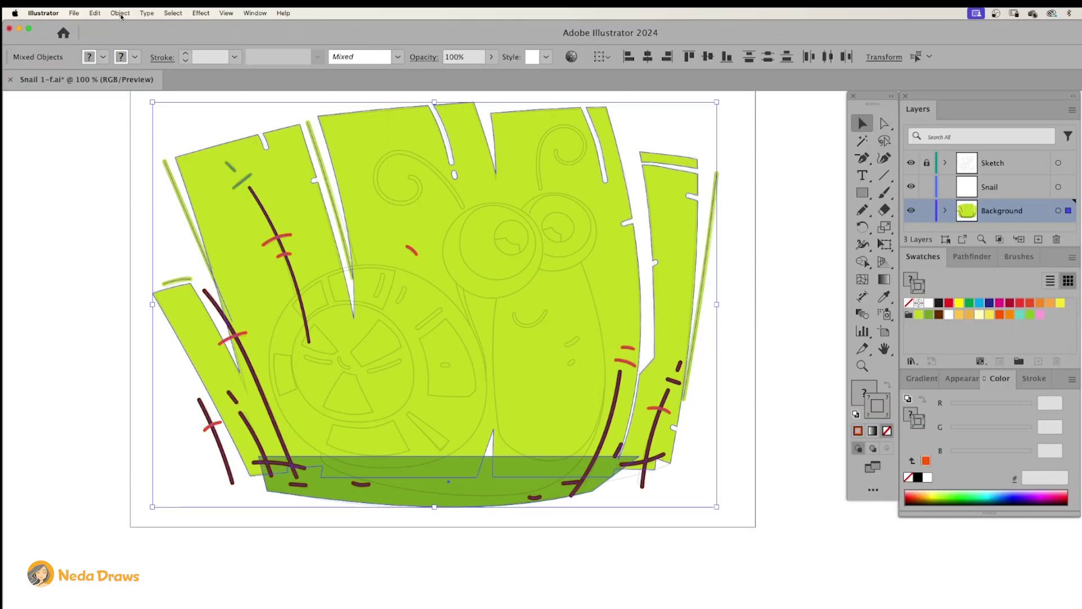
pyautogui.click(120, 13)
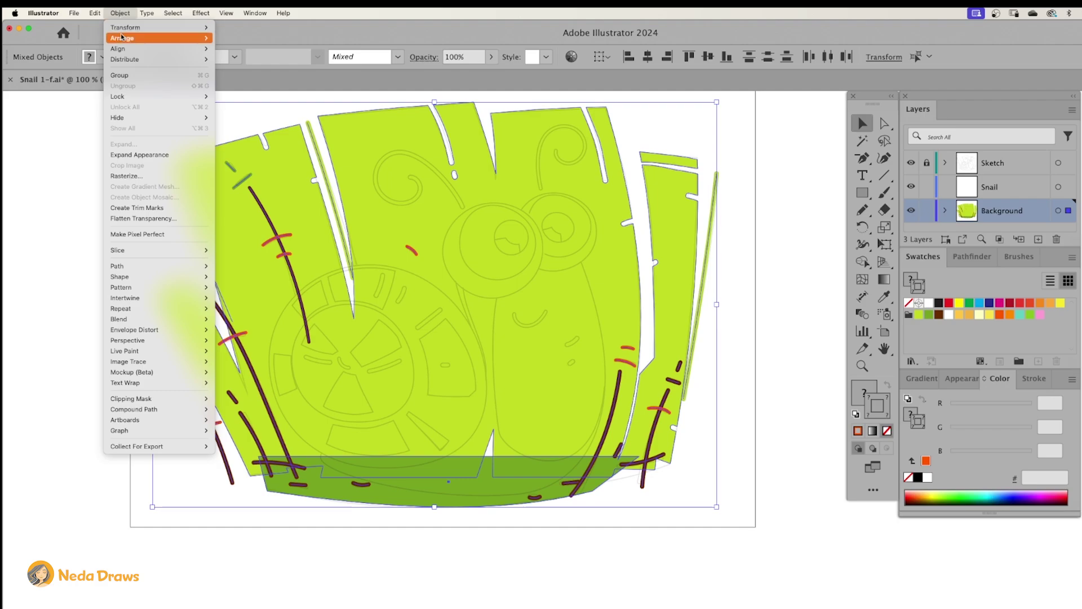
pyautogui.click(150, 156)
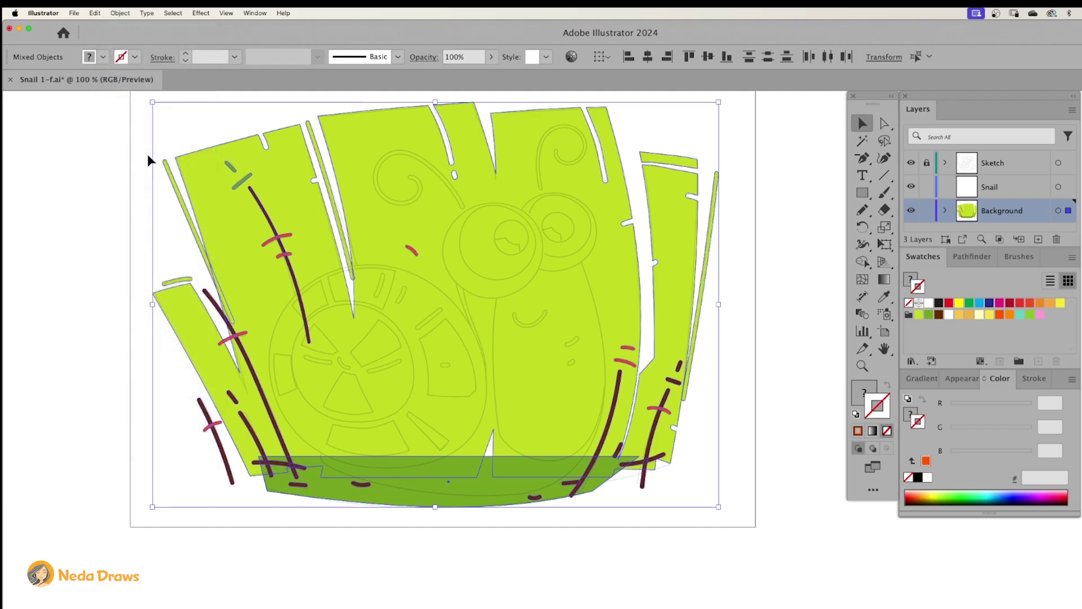
pyautogui.click(147, 161)
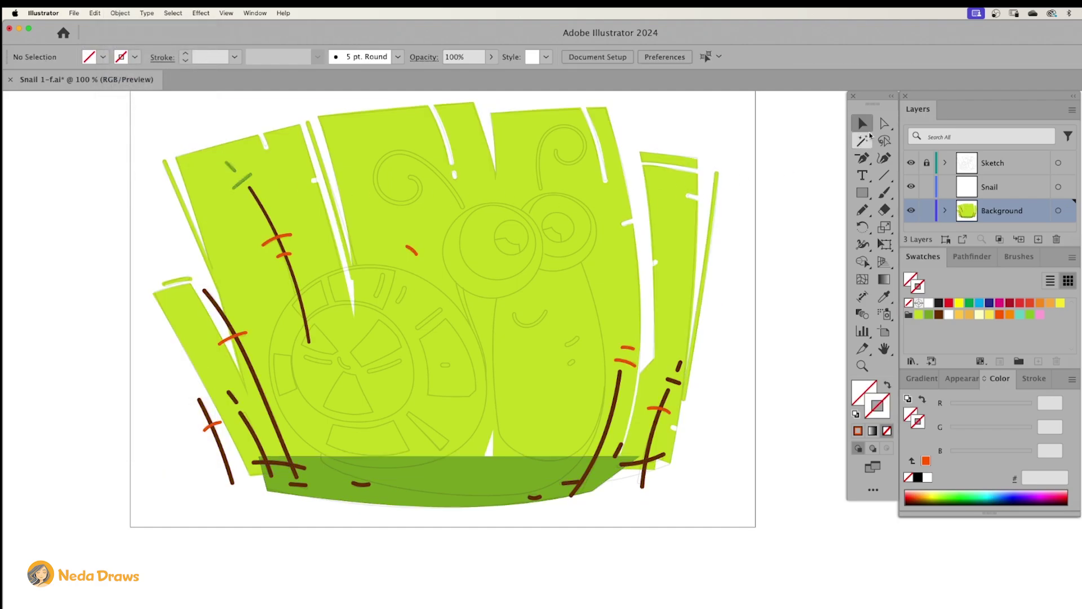
pyautogui.click(883, 124)
pyautogui.moveTo(251, 176); pyautogui.dragTo(278, 176)
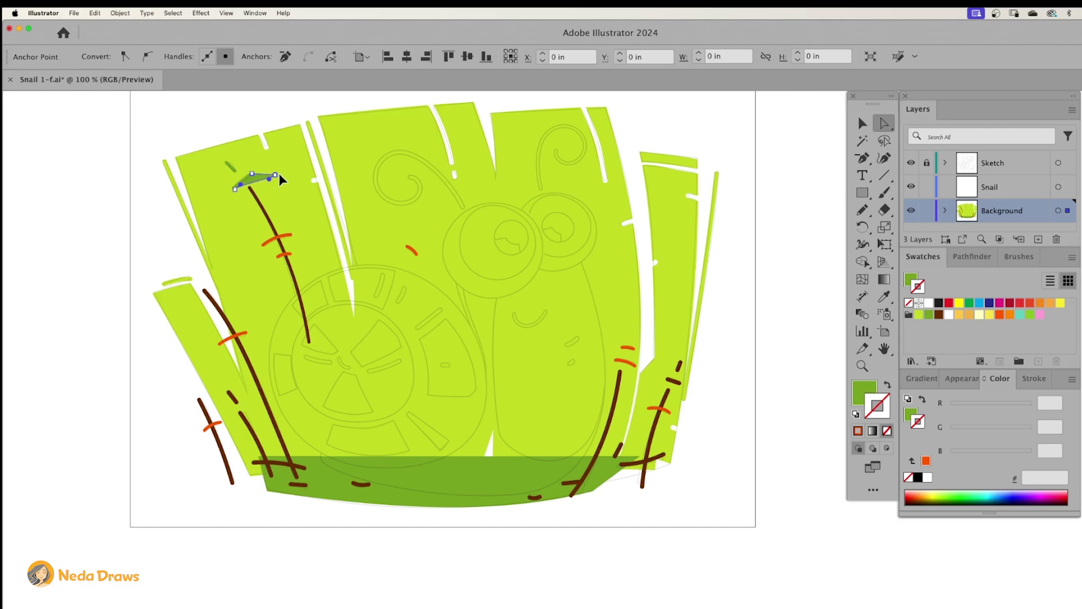
pyautogui.press('super+z')
# Step: Lock the Background layer and make the Snail layer active
pyautogui.click(926, 211)
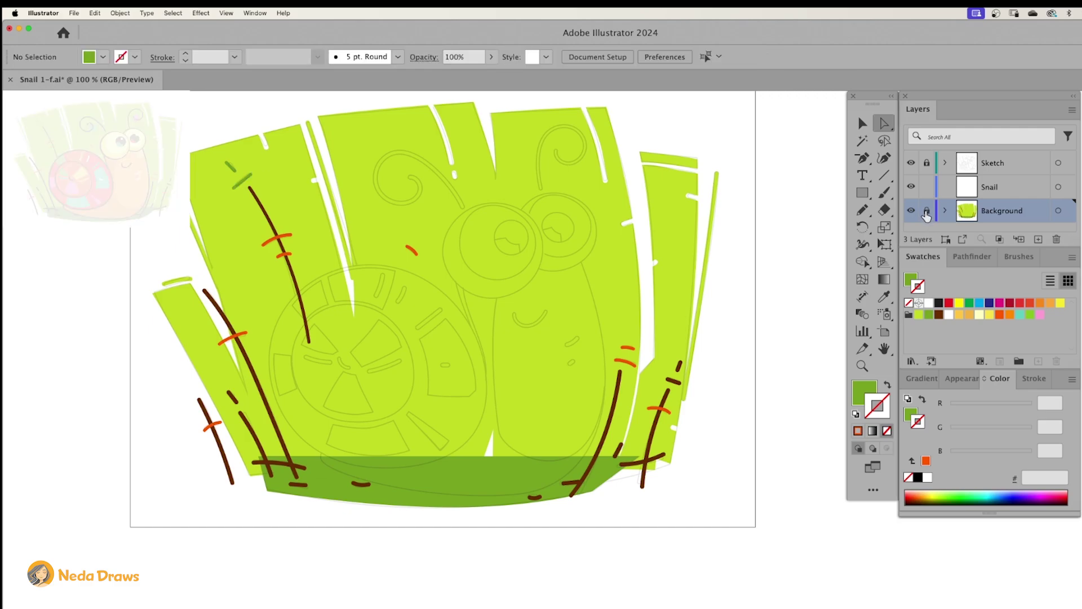
pyautogui.click(990, 192)
# Step: Draw two orange-yellow (#f5bb48) rectangles: a tall one over the snail's upright body and a low wide one over its tail
pyautogui.click(913, 280)
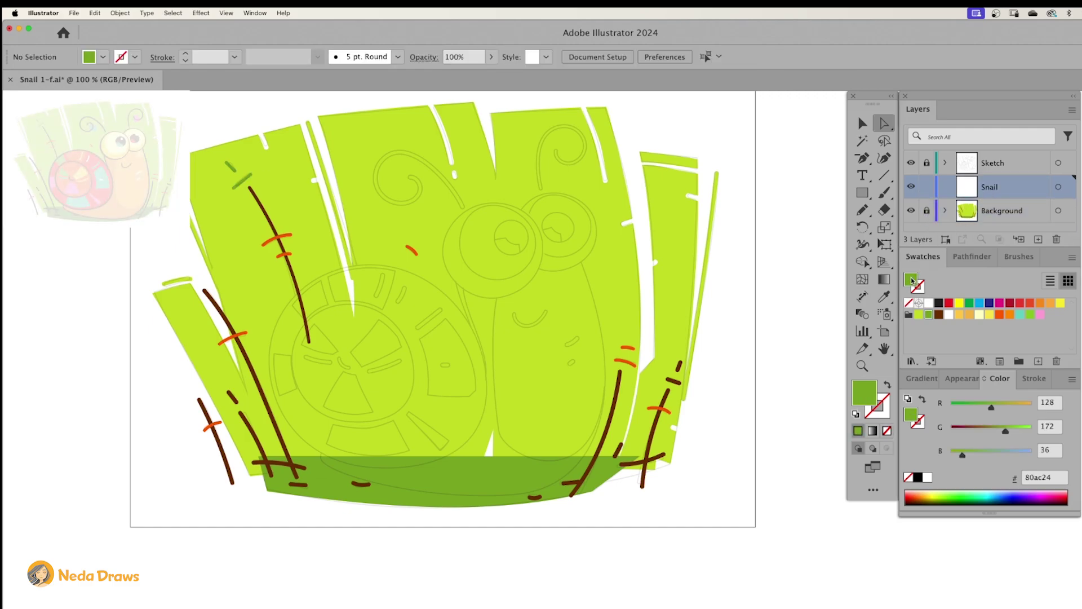
pyautogui.click(970, 316)
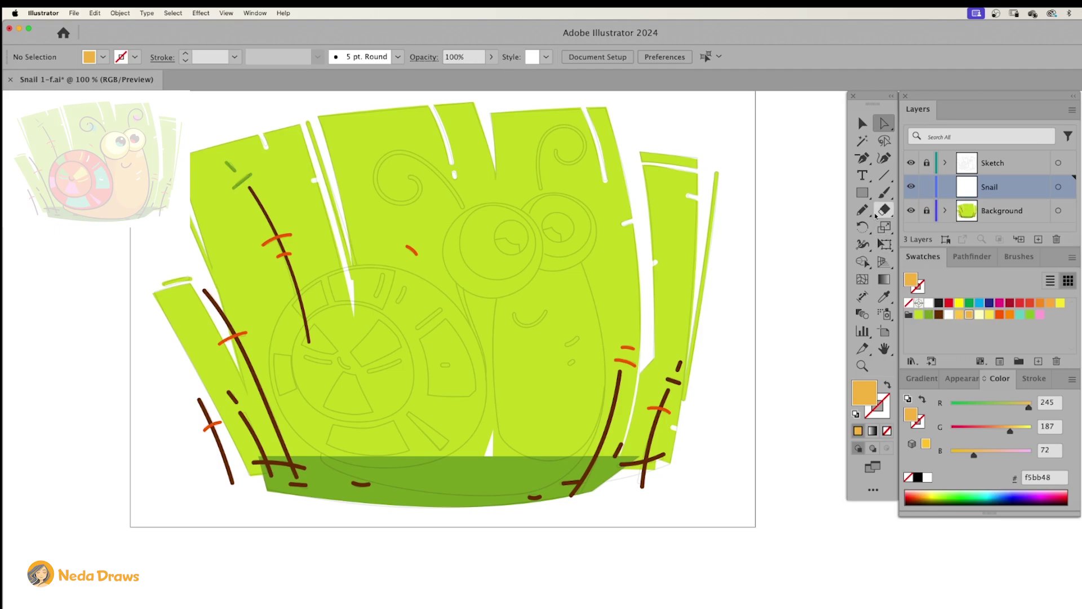
pyautogui.click(864, 194)
pyautogui.moveTo(470, 233); pyautogui.dragTo(582, 495)
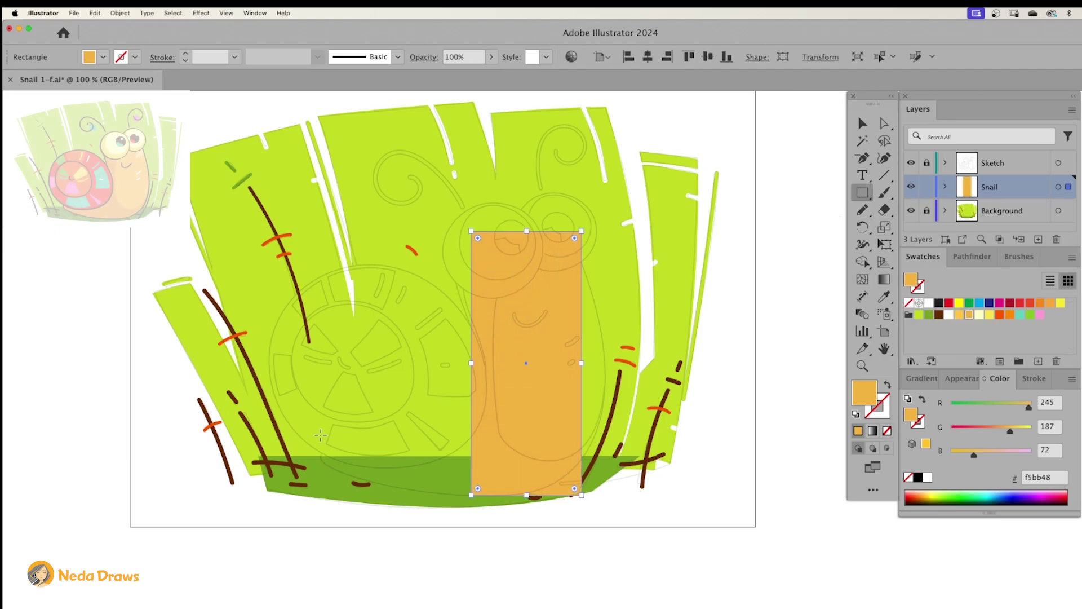
pyautogui.moveTo(320, 432); pyautogui.dragTo(502, 475)
# Step: Move the corner points of both rectangles to slant them along the sketched head, body and tail
pyautogui.press('a')
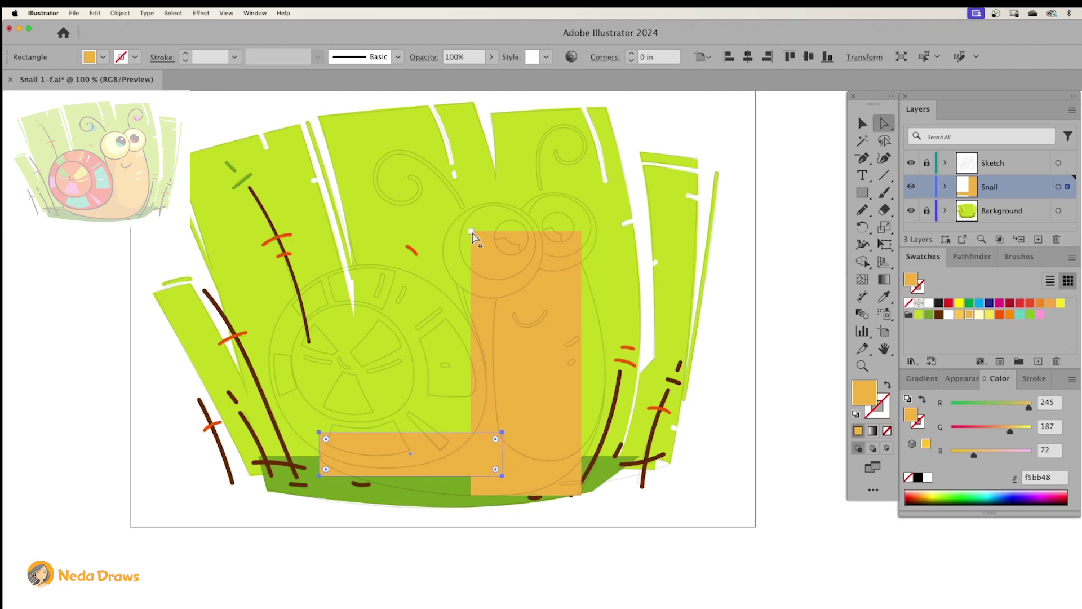
pyautogui.moveTo(471, 231); pyautogui.dragTo(453, 236)
pyautogui.moveTo(581, 232); pyautogui.dragTo(576, 232)
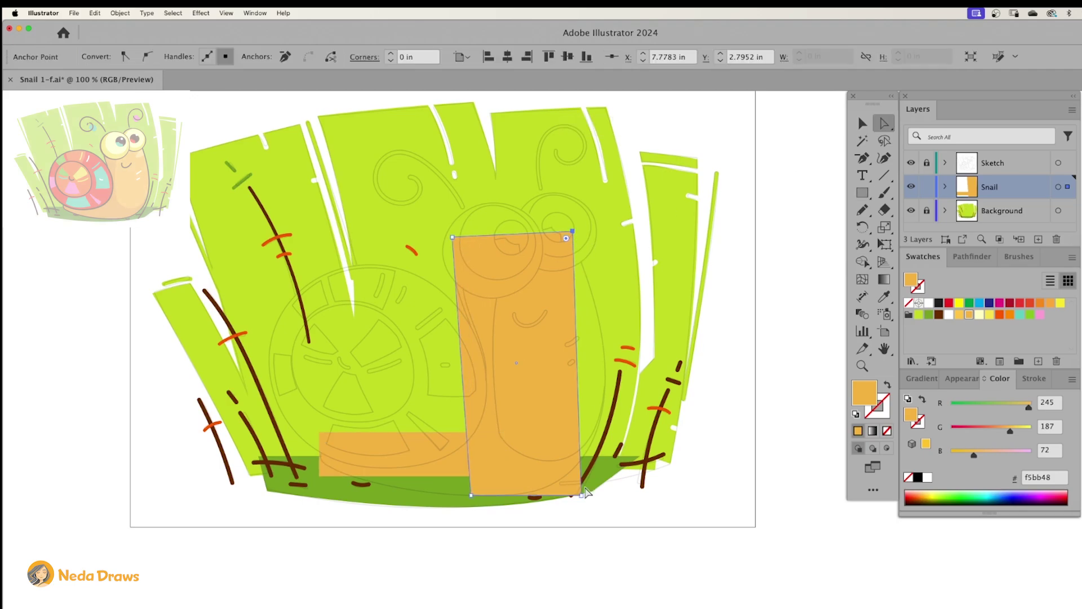
pyautogui.moveTo(581, 495); pyautogui.dragTo(589, 443)
pyautogui.moveTo(320, 475); pyautogui.dragTo(323, 441)
# Step: Curve the tail's bottom edge and the body's bottom and side edges to the sketch with the Anchor Point tool
pyautogui.press('super+equal')
pyautogui.click(864, 162)
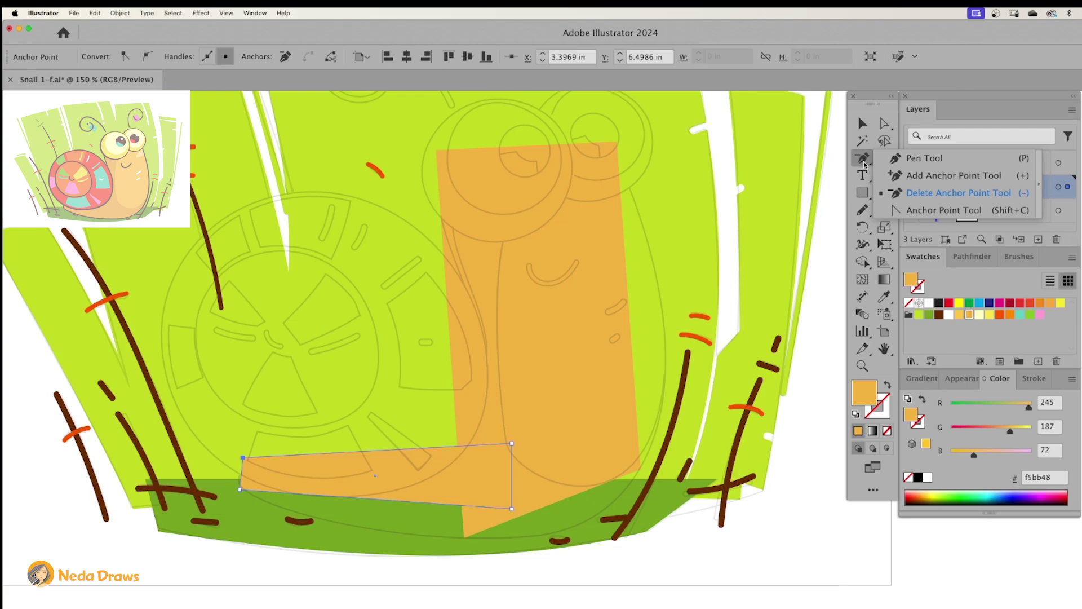
pyautogui.click(904, 212)
pyautogui.moveTo(401, 502); pyautogui.dragTo(400, 535)
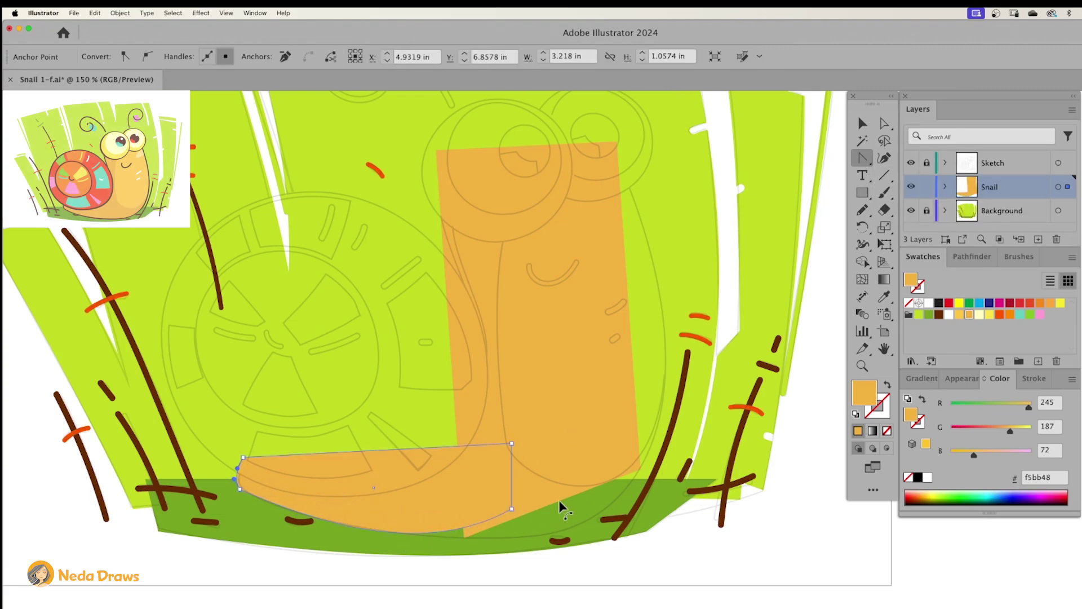
pyautogui.moveTo(560, 502); pyautogui.dragTo(571, 532)
pyautogui.moveTo(633, 341); pyautogui.dragTo(657, 341)
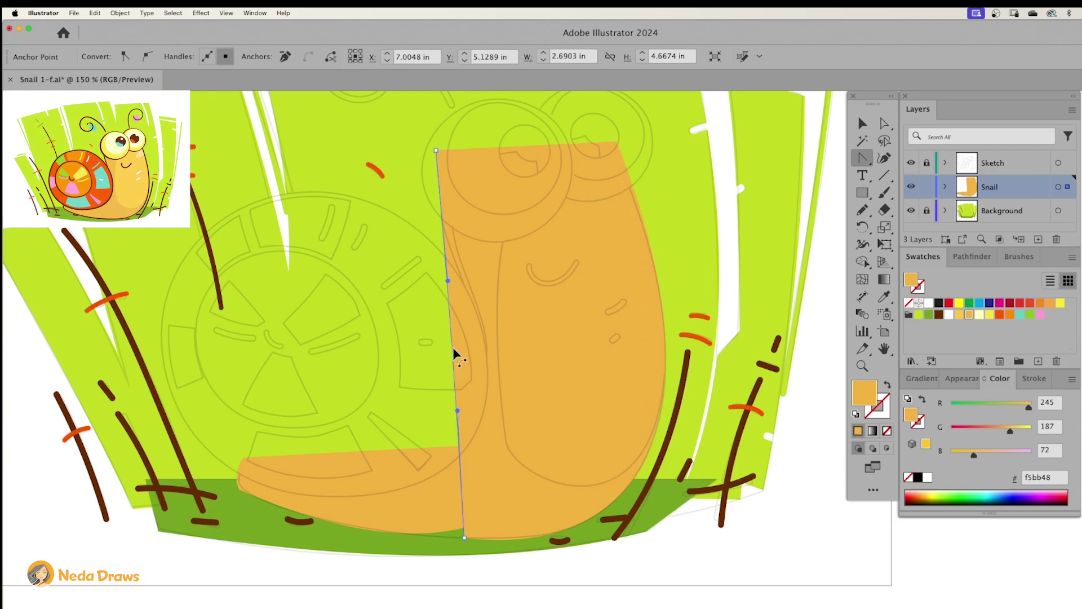
pyautogui.moveTo(454, 358); pyautogui.dragTo(487, 361)
# Step: Adjust the curve handles on the body's back edge so it follows the sketched neckline
pyautogui.click(884, 123)
pyautogui.moveTo(492, 290); pyautogui.dragTo(437, 256)
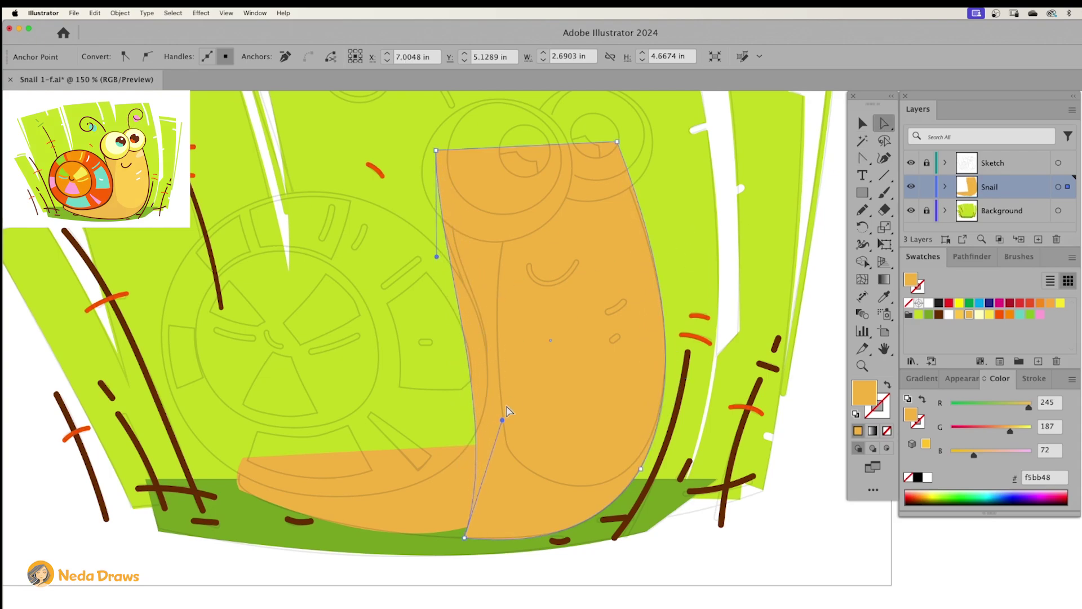
pyautogui.moveTo(503, 420); pyautogui.dragTo(513, 291)
pyautogui.moveTo(437, 256); pyautogui.dragTo(431, 273)
# Step: Move the tail shape's lower right corner under the body and adjust its handle to blend the two bottom edges
pyautogui.click(440, 486)
pyautogui.moveTo(504, 514); pyautogui.dragTo(554, 530)
pyautogui.moveTo(480, 567)
pyautogui.mouseDown()
pyautogui.moveTo(475, 555)
pyautogui.moveTo(487, 551)
pyautogui.mouseUp()
# Step: Select the body shape together with the tail shape and unite them into one shape
pyautogui.keyDown('shift'); pyautogui.click(563, 359); pyautogui.keyUp('shift')
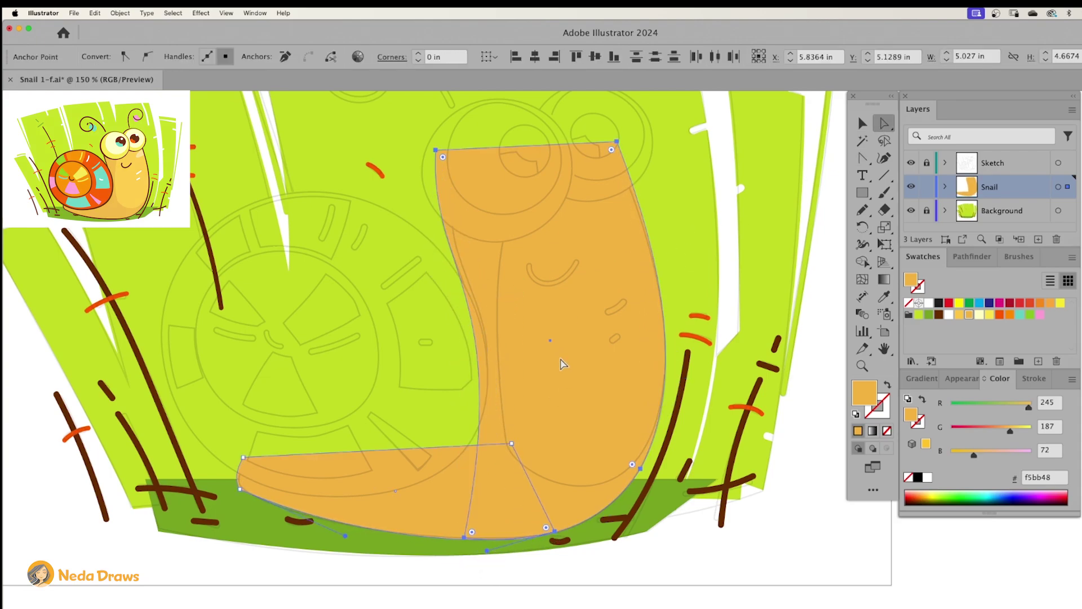
pyautogui.click(972, 257)
pyautogui.click(913, 297)
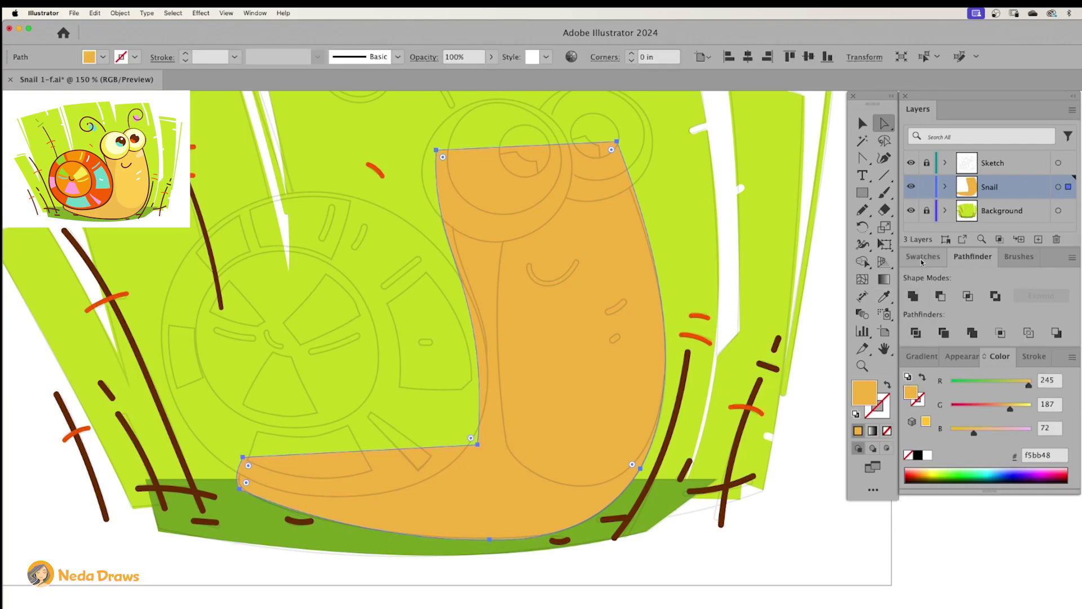
pyautogui.click(917, 258)
# Step: Copy the united body shape, paste it in front and fill the copy with light yellow ffcd4d
pyautogui.rightClick(586, 263)
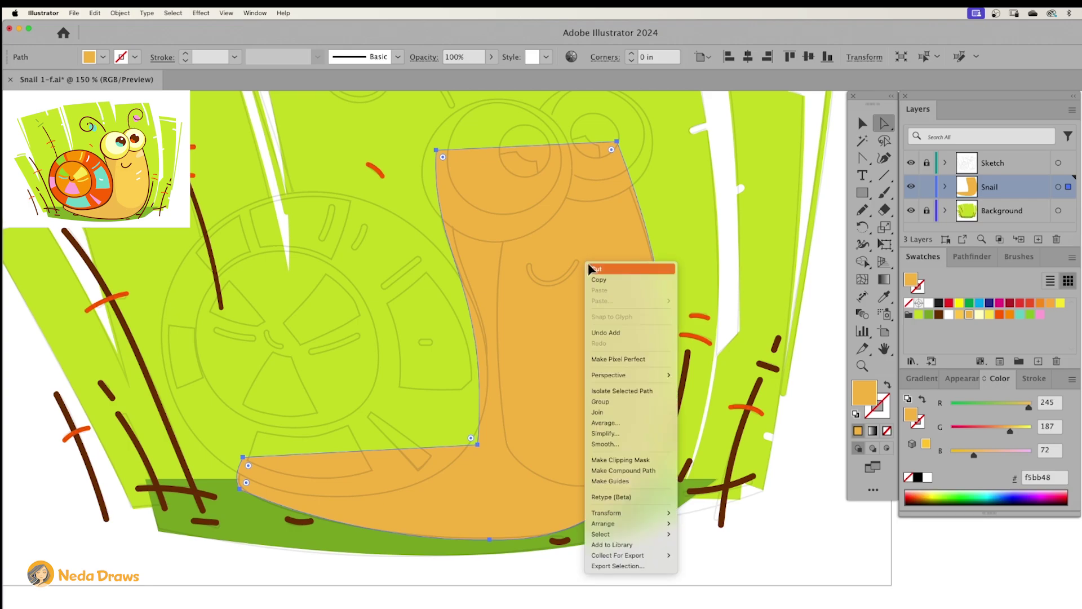
pyautogui.click(599, 279)
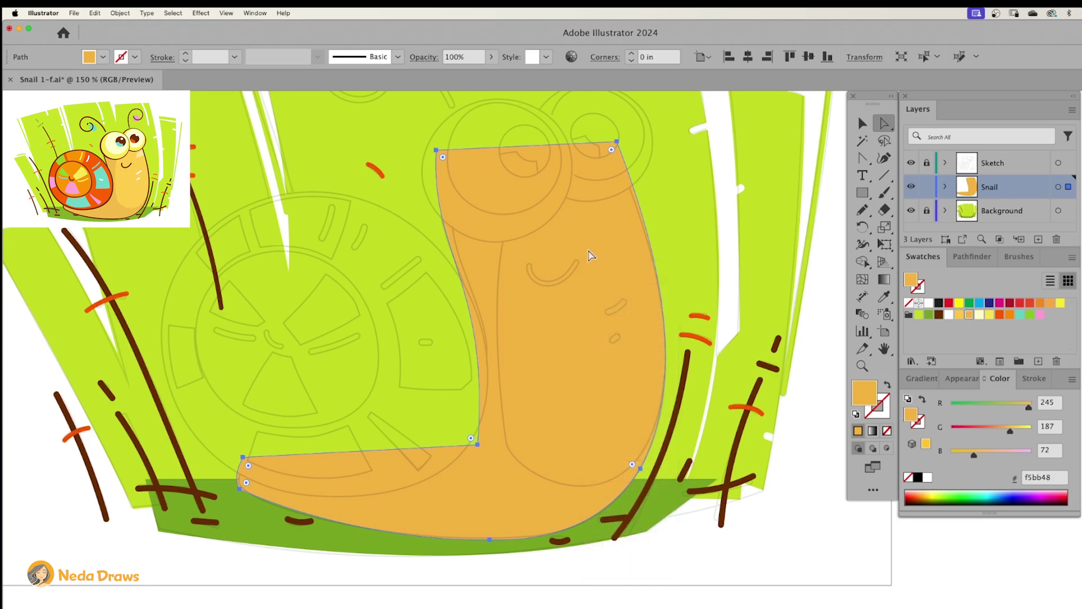
pyautogui.rightClick(591, 253)
pyautogui.moveTo(605, 290)
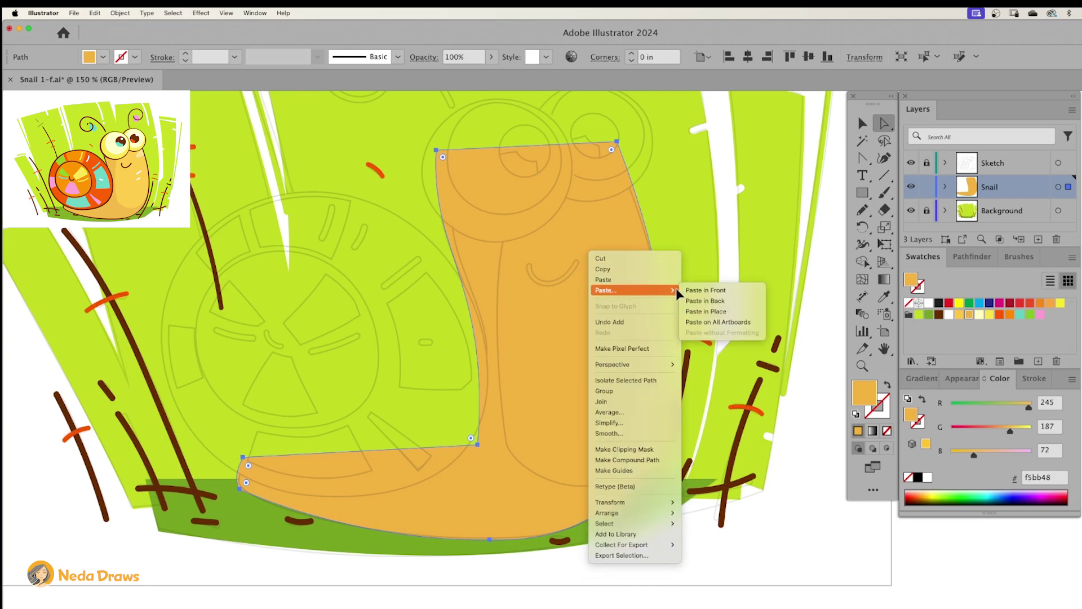
pyautogui.click(708, 291)
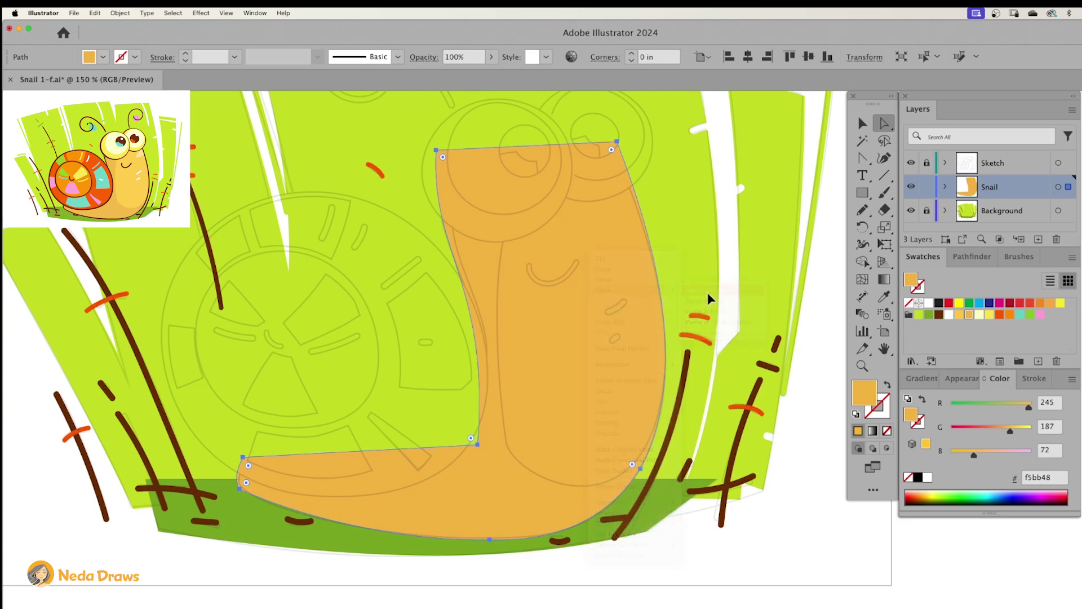
pyautogui.click(953, 314)
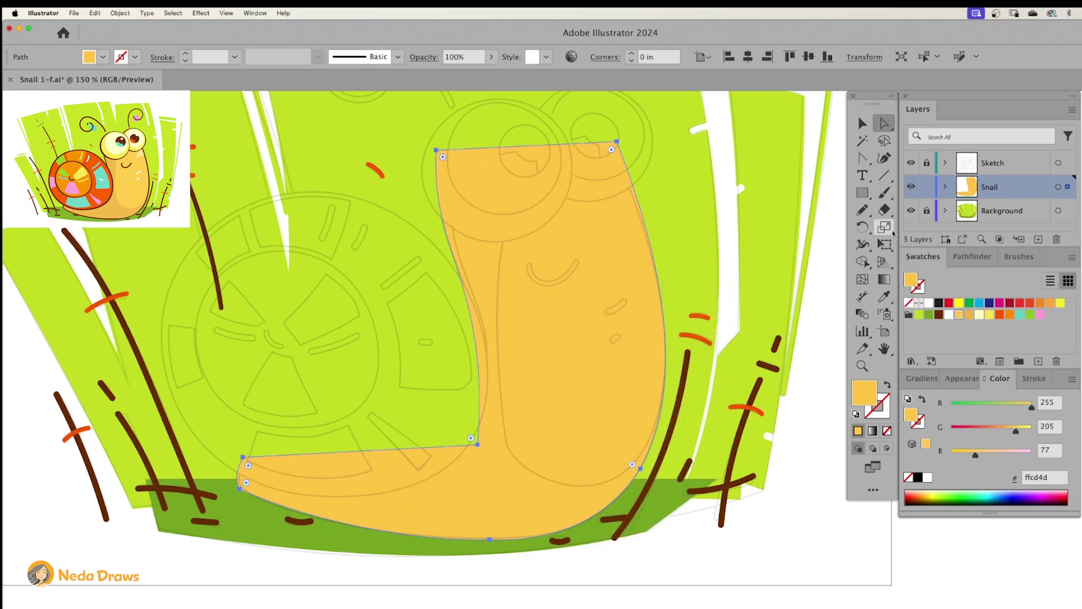
# Step: Cut the yellow copy along the sketched belly line with the Knife tool and delete the part outside the belly
pyautogui.moveTo(884, 209)
pyautogui.mouseDown()
pyautogui.moveTo(917, 222)
pyautogui.moveTo(924, 248)
pyautogui.mouseUp()
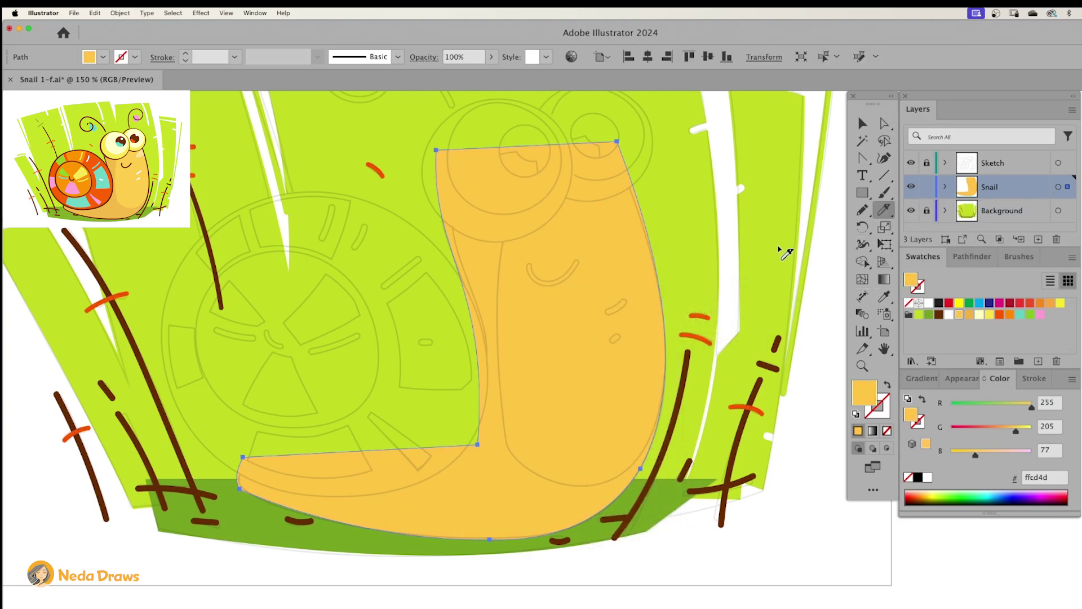
pyautogui.moveTo(638, 158)
pyautogui.mouseDown()
pyautogui.moveTo(530, 197)
pyautogui.moveTo(500, 251)
pyautogui.moveTo(499, 339)
pyautogui.moveTo(507, 437)
pyautogui.moveTo(528, 466)
pyautogui.moveTo(606, 482)
pyautogui.moveTo(656, 439)
pyautogui.mouseUp()
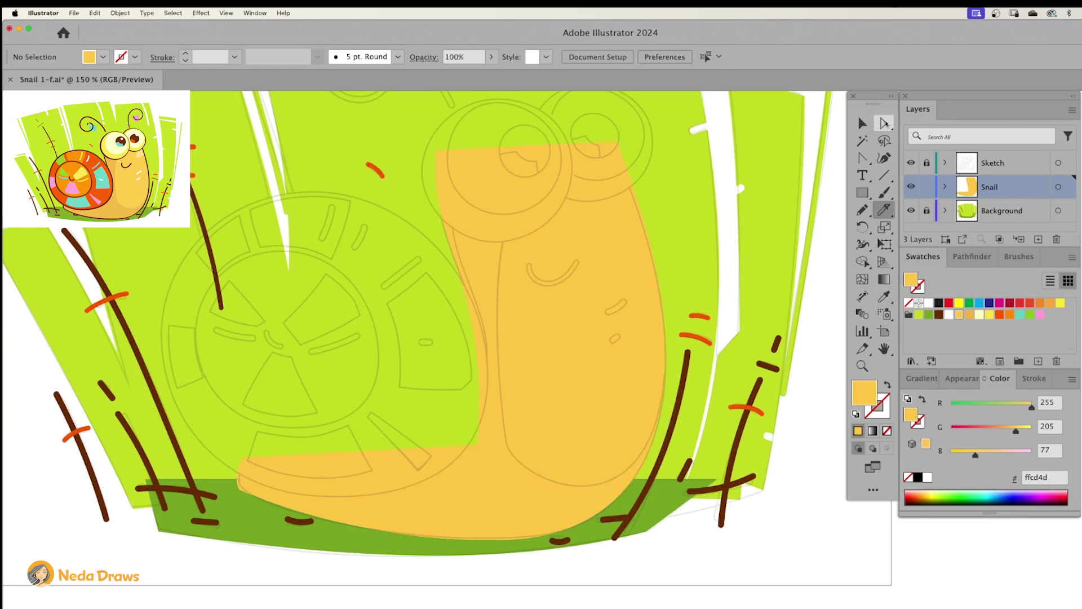
pyautogui.click(885, 124)
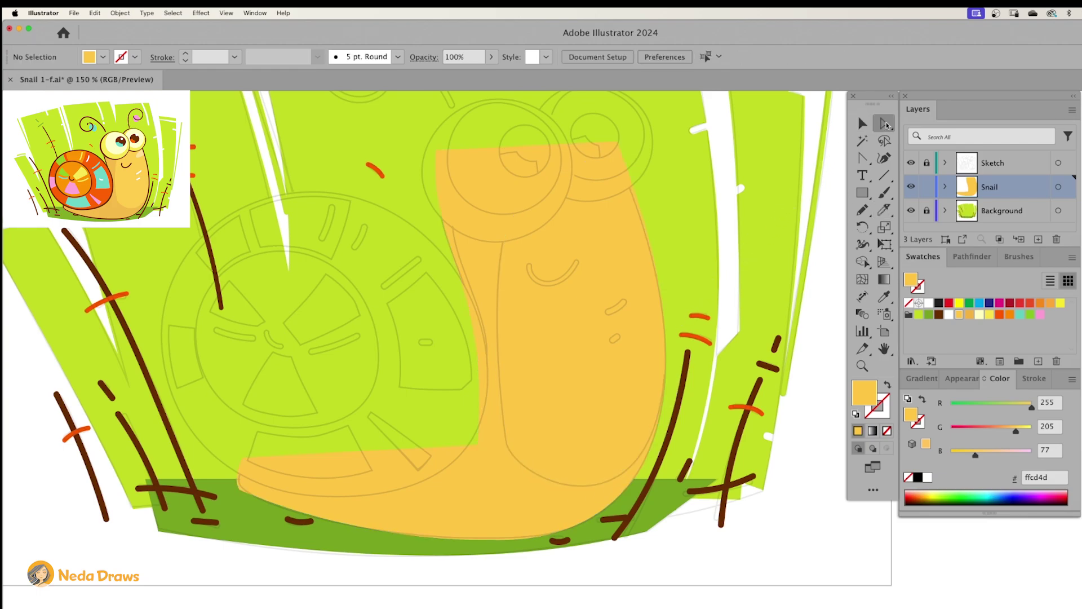
pyautogui.click(483, 268)
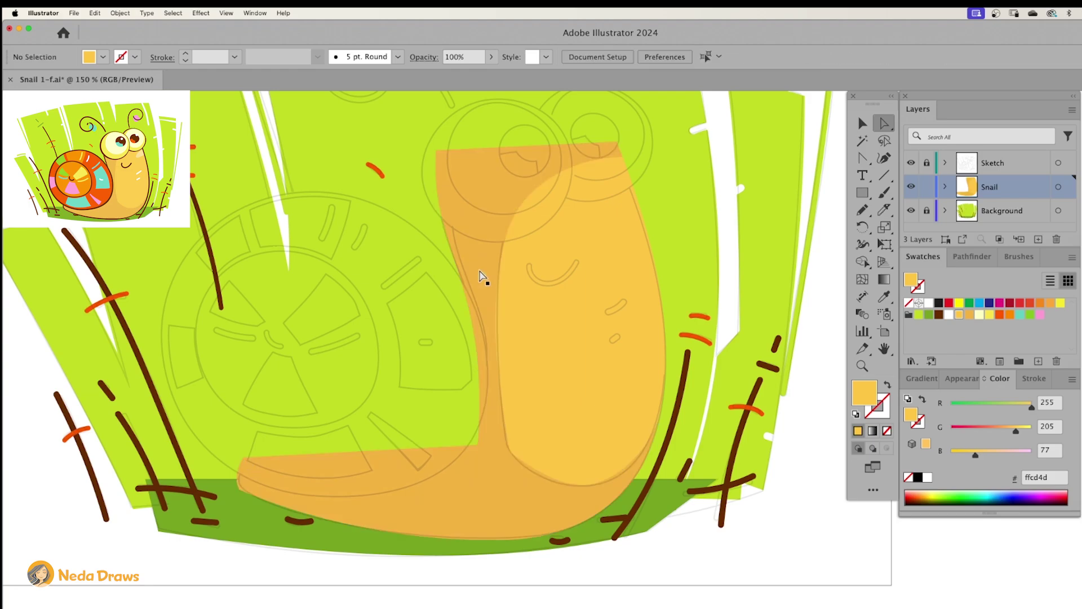
# Step: Copy the darker base body shape, paste it in back and fill the copy with dark brown 723200
pyautogui.click(477, 267)
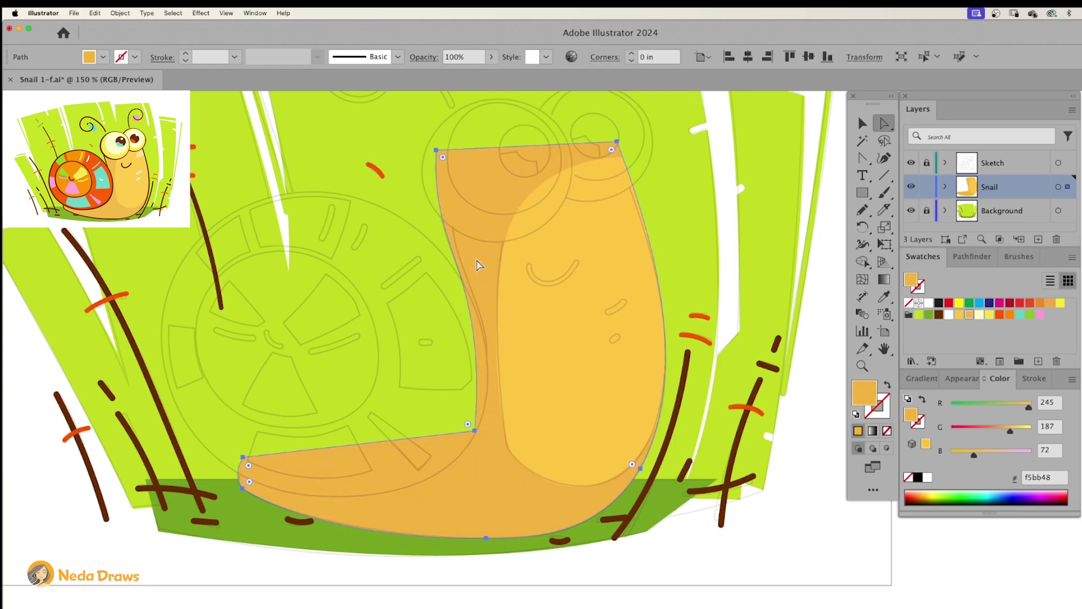
pyautogui.rightClick(479, 235)
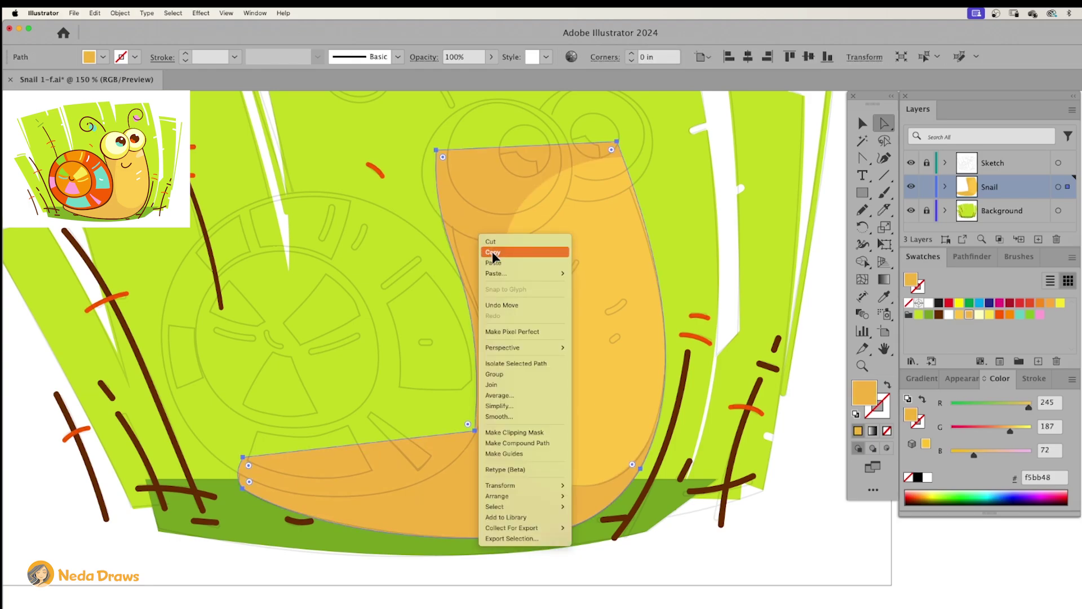
pyautogui.rightClick(482, 235)
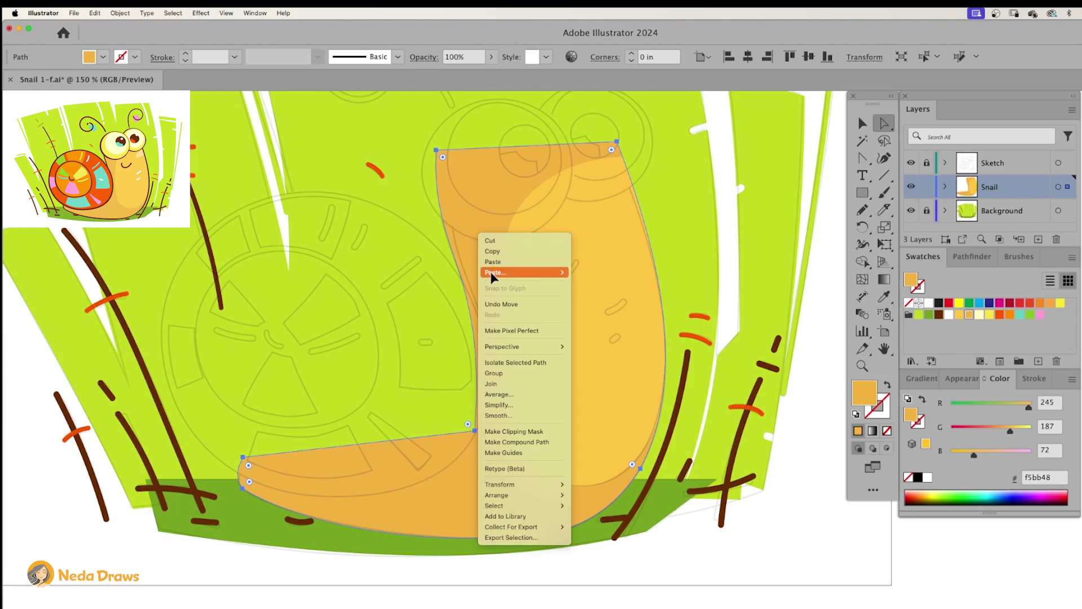
pyautogui.moveTo(523, 273)
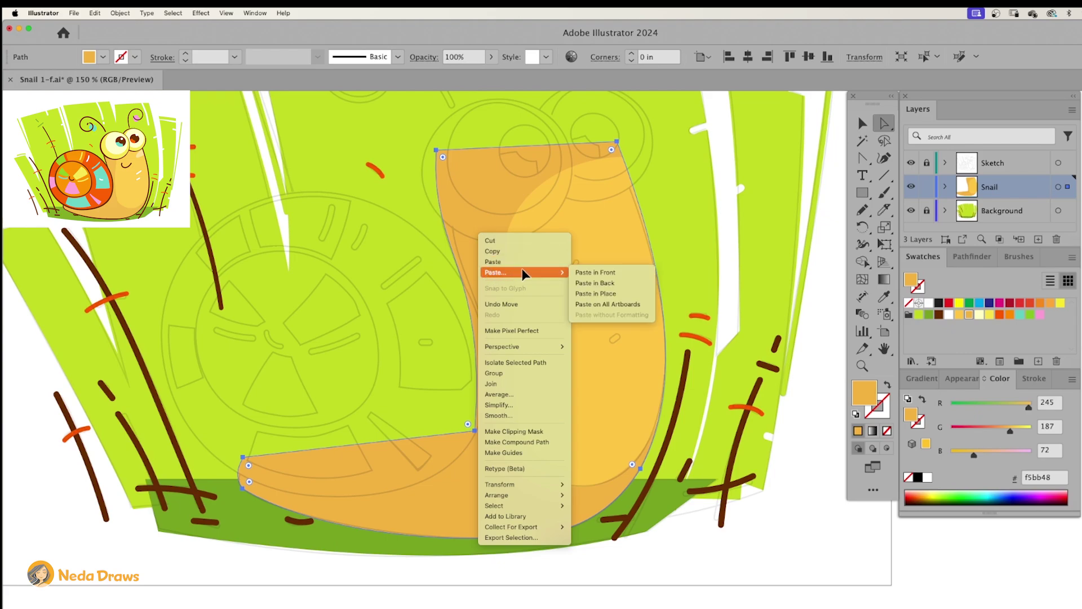
pyautogui.click(596, 283)
pyautogui.click(937, 315)
# Step: Shift the brown copy's anchor points and handles outward around the body and tail to form an uneven outline
pyautogui.click(437, 151)
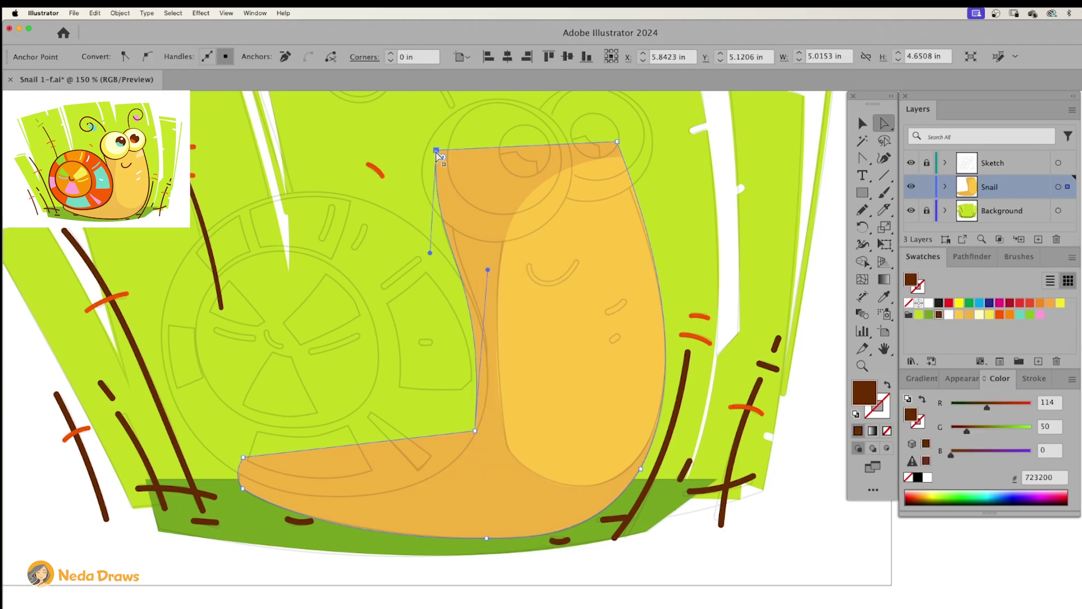
pyautogui.moveTo(431, 248); pyautogui.dragTo(421, 257)
pyautogui.moveTo(242, 457); pyautogui.dragTo(242, 493)
pyautogui.moveTo(486, 538); pyautogui.dragTo(487, 542)
pyautogui.moveTo(641, 469); pyautogui.dragTo(646, 470)
pyautogui.moveTo(617, 142); pyautogui.dragTo(622, 142)
pyautogui.click(487, 542)
pyautogui.moveTo(487, 542); pyautogui.dragTo(486, 544)
pyautogui.click(670, 418)
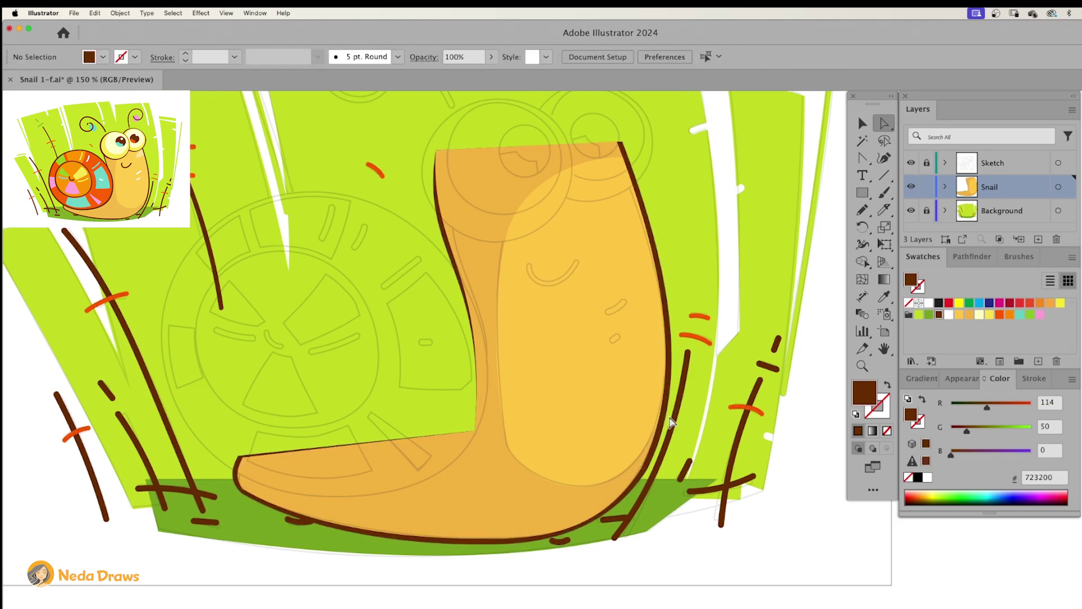
# Step: Draw dark brown ellipses over the sketched shell and both eyes, and fit their anchor points and handles to the sketch
pyautogui.moveTo(863, 192); pyautogui.dragTo(914, 231)
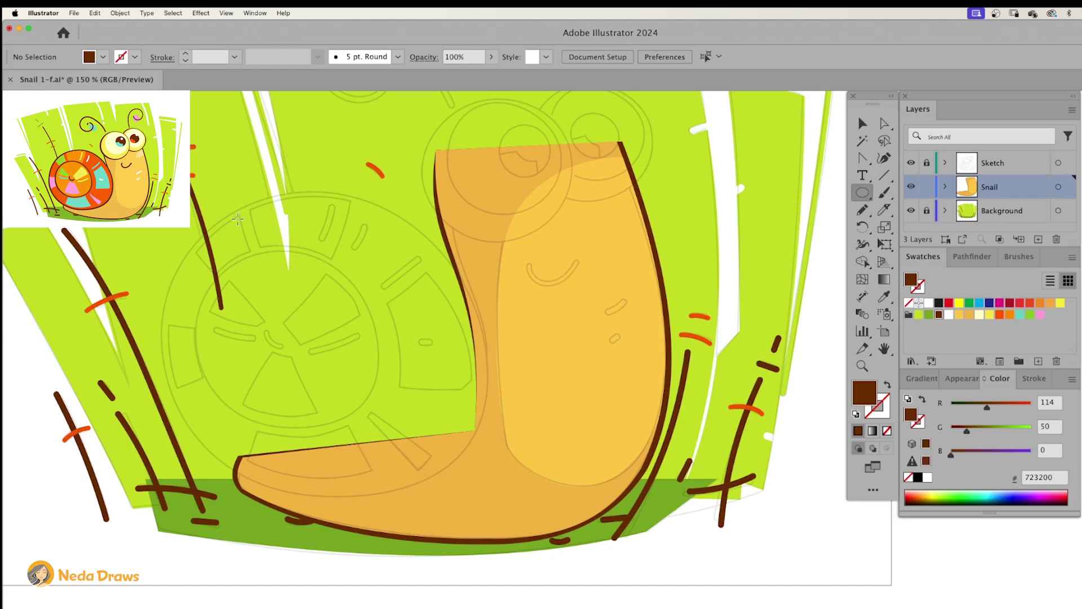
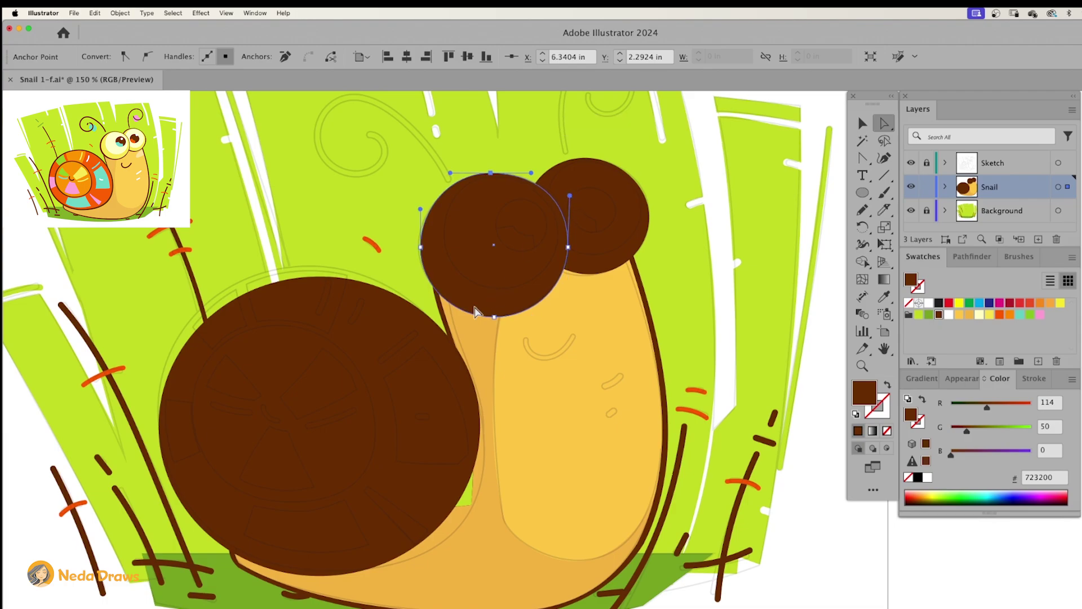
pyautogui.moveTo(420, 247); pyautogui.dragTo(418, 245)
pyautogui.click(361, 295)
pyautogui.moveTo(319, 277); pyautogui.dragTo(313, 265)
pyautogui.moveTo(224, 265); pyautogui.dragTo(205, 267)
pyautogui.moveTo(159, 427); pyautogui.dragTo(157, 423)
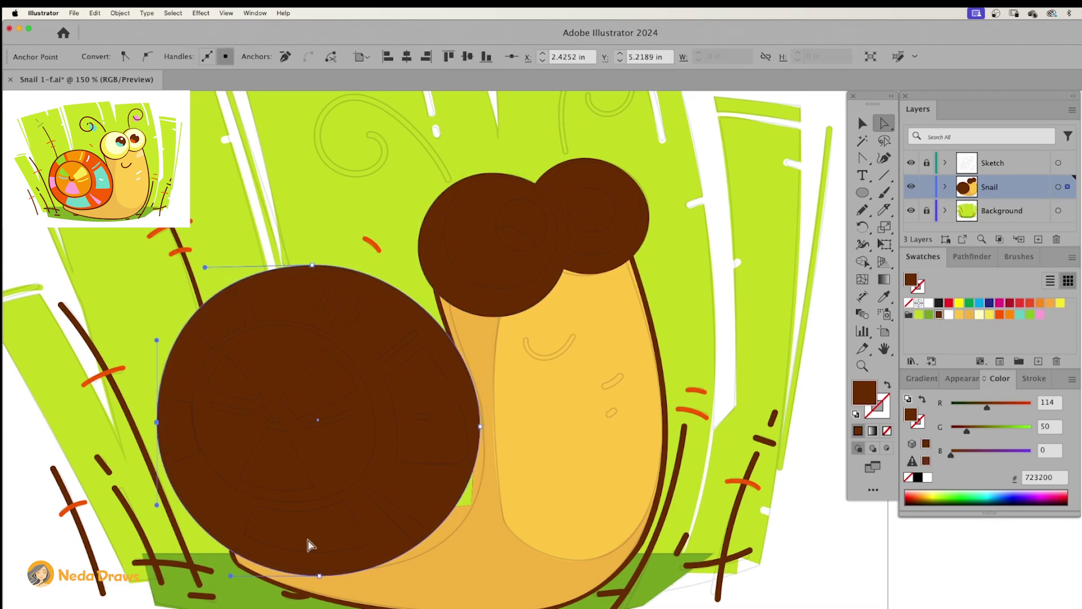
pyautogui.moveTo(319, 575); pyautogui.dragTo(325, 572)
pyautogui.moveTo(480, 427); pyautogui.dragTo(484, 433)
pyautogui.moveTo(484, 514); pyautogui.dragTo(492, 541)
# Step: Copy the brown shell shape, paste it in front and fill the copy with orange ff6100
pyautogui.rightClick(372, 330)
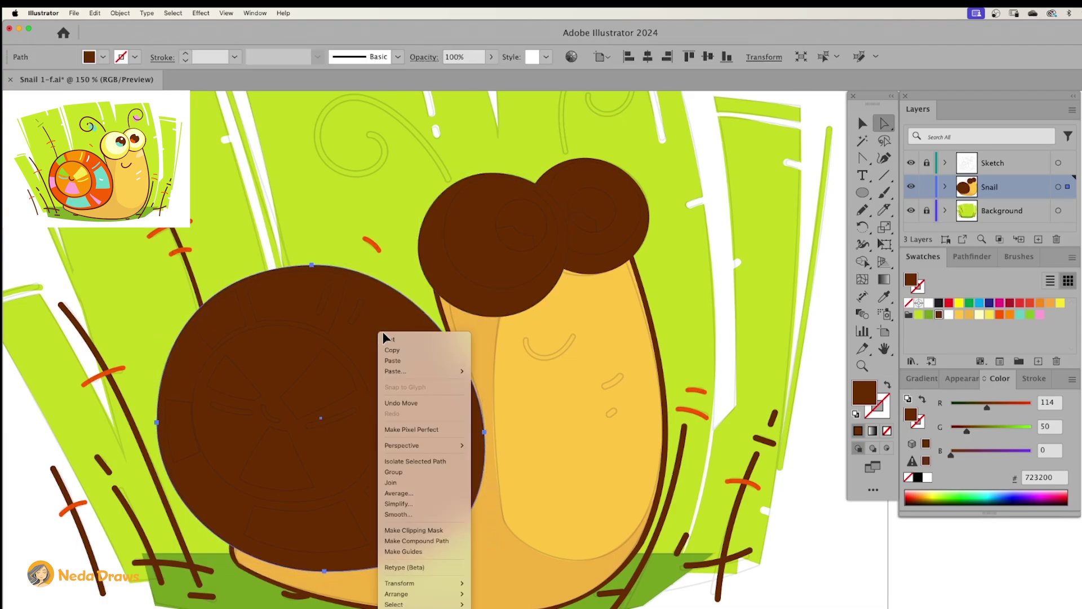
pyautogui.click(394, 350)
pyautogui.rightClick(370, 331)
pyautogui.moveTo(424, 369)
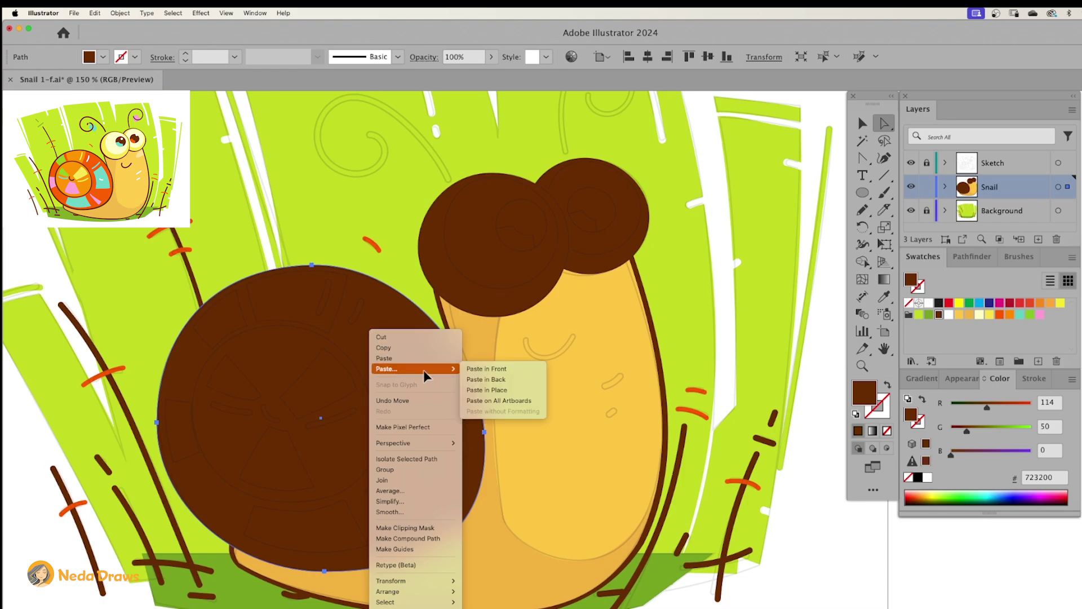
pyautogui.click(475, 366)
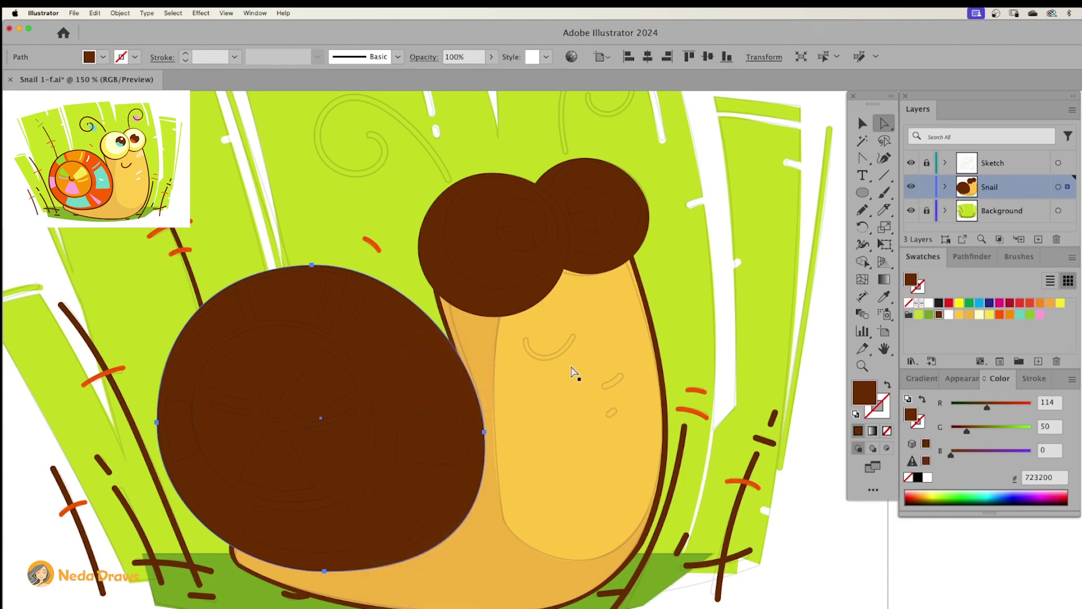
pyautogui.click(999, 315)
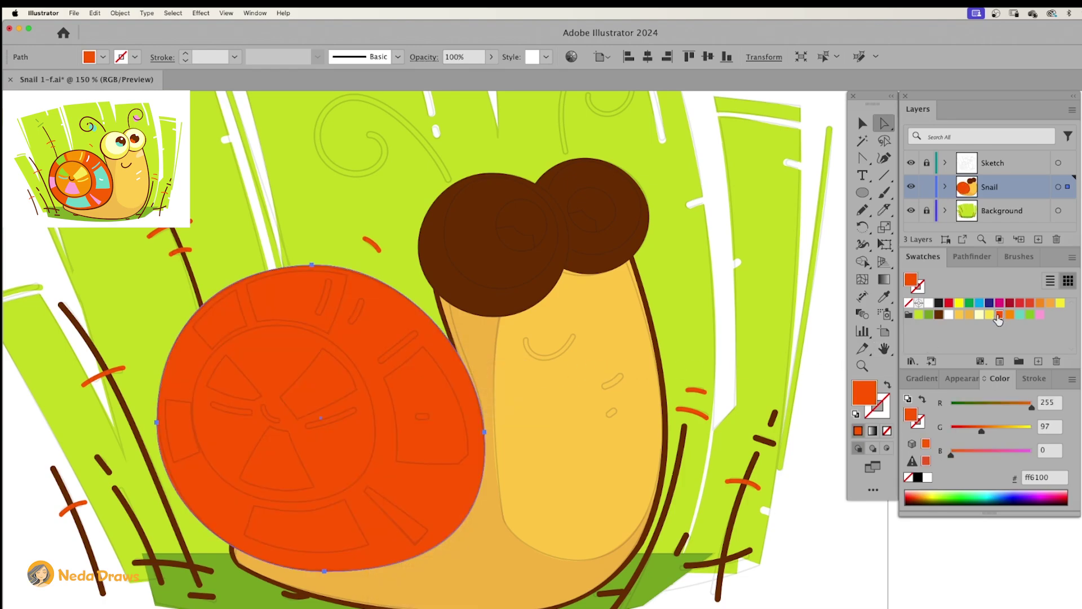
# Step: Scale the orange shell down slightly and reposition it inside the brown shape so a brown outline shows all around
pyautogui.click(862, 123)
pyautogui.moveTo(484, 263); pyautogui.dragTo(478, 271)
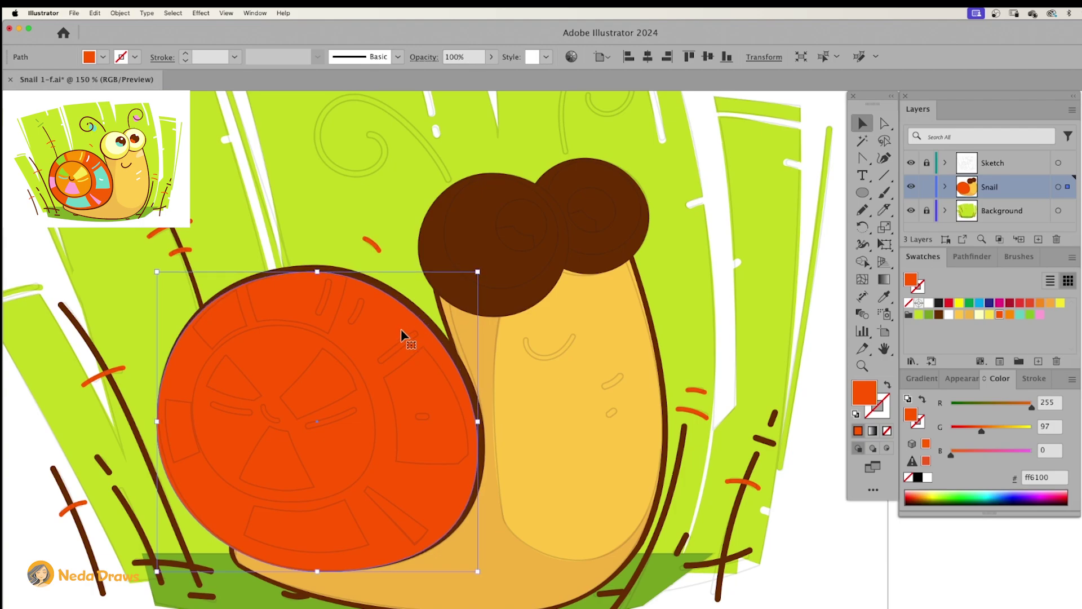
pyautogui.moveTo(401, 329); pyautogui.dragTo(404, 324)
pyautogui.moveTo(161, 565); pyautogui.dragTo(166, 561)
pyautogui.moveTo(454, 489); pyautogui.dragTo(452, 492)
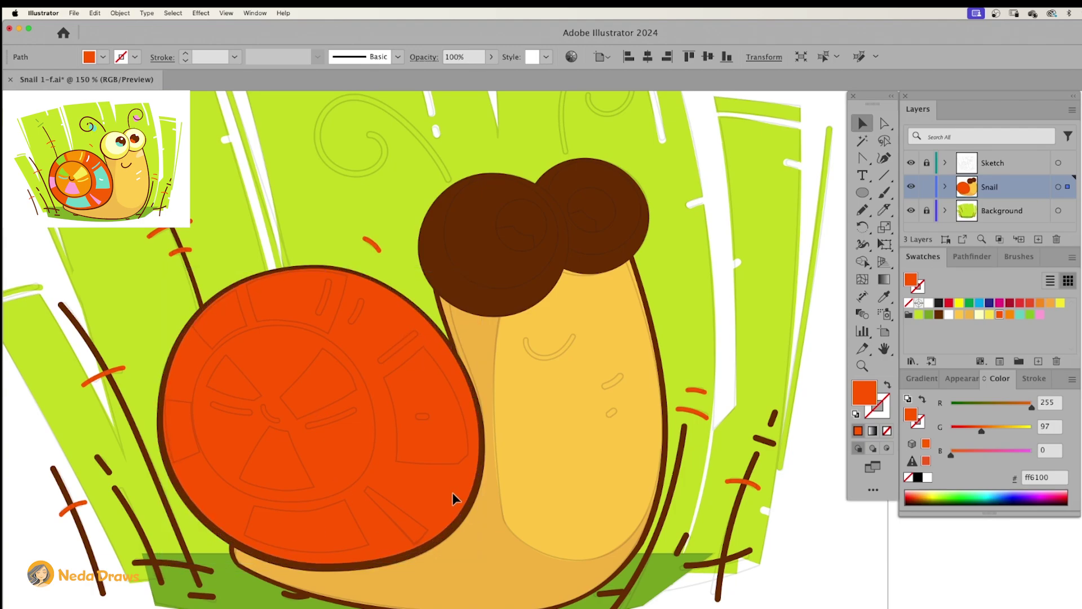
# Step: Copy the smaller brown eye circle, paste it in front and fill the copy with yellow fae753
pyautogui.click(631, 197)
pyautogui.rightClick(630, 196)
pyautogui.click(644, 216)
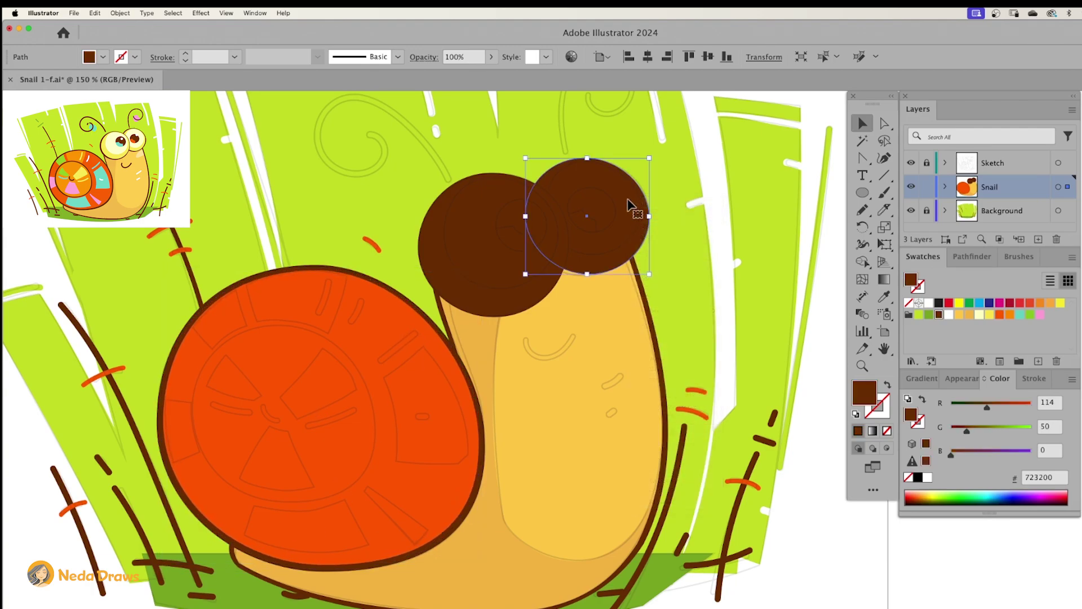
pyautogui.rightClick(629, 203)
pyautogui.moveTo(660, 246)
pyautogui.click(739, 242)
pyautogui.click(988, 316)
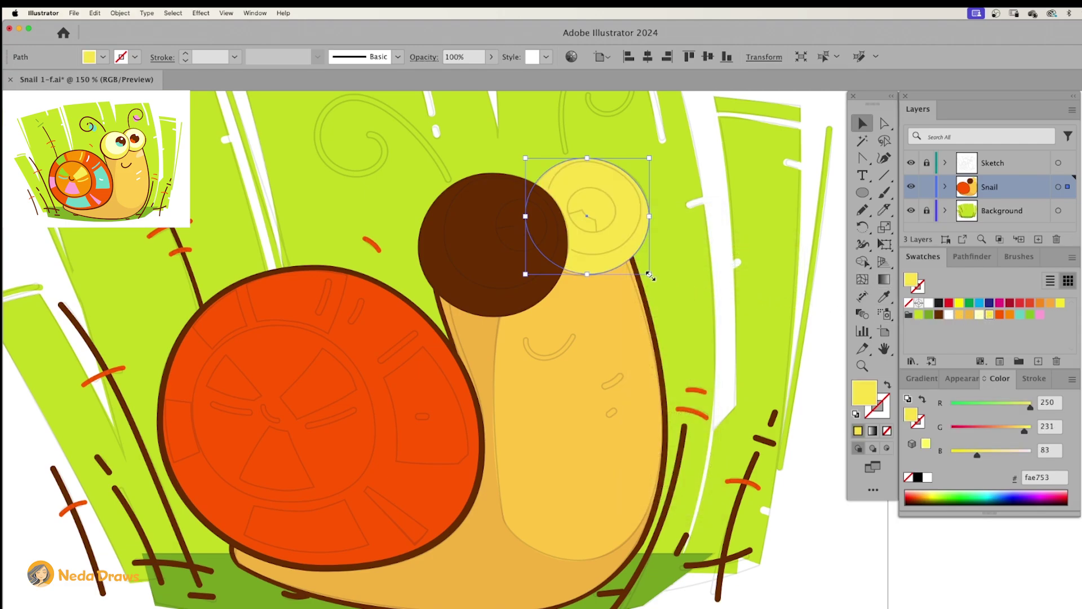
# Step: Shrink the smaller eye's yellow circle inside its brown outline and shift its lowest anchor point slightly downward
pyautogui.moveTo(650, 275); pyautogui.dragTo(646, 270)
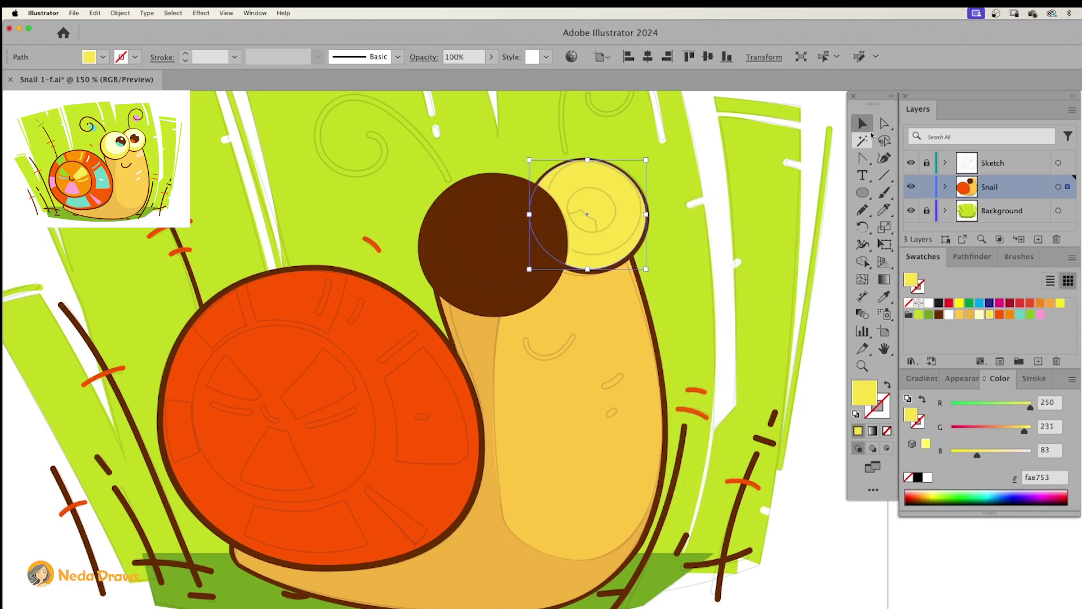
pyautogui.click(884, 122)
pyautogui.click(589, 271)
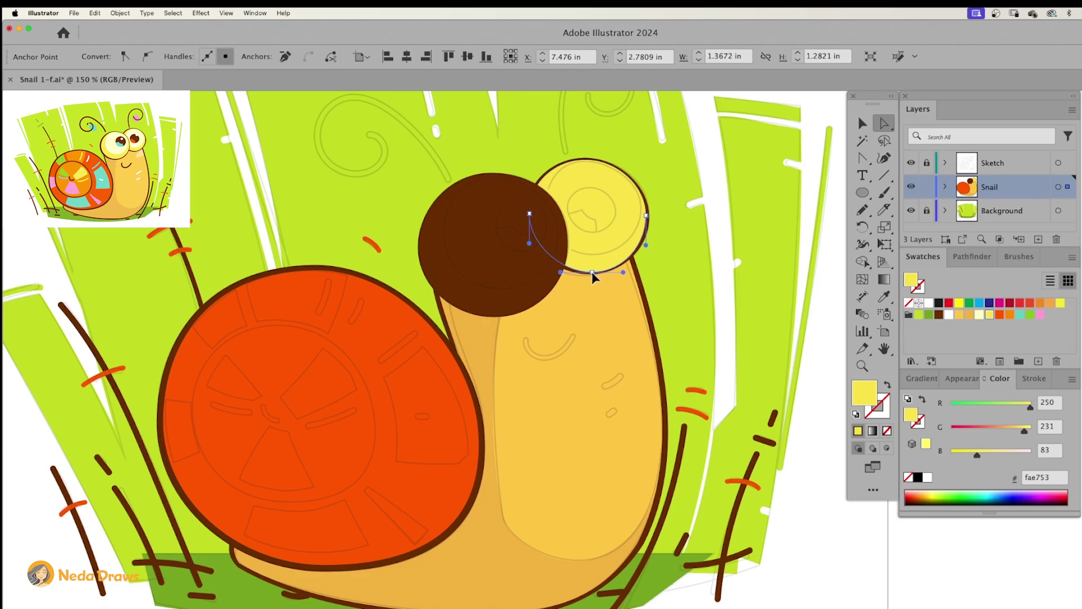
# Step: Add a slightly smaller copy of the larger eye circle in front of it, filled with yellow fae753
pyautogui.rightClick(521, 235)
pyautogui.rightClick(521, 219)
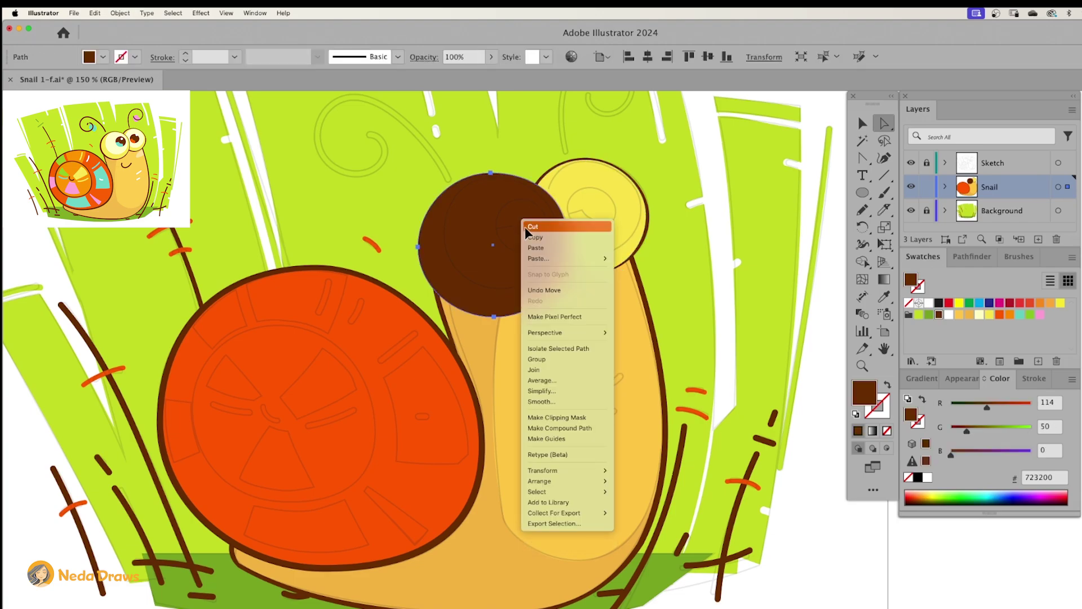
pyautogui.click(622, 258)
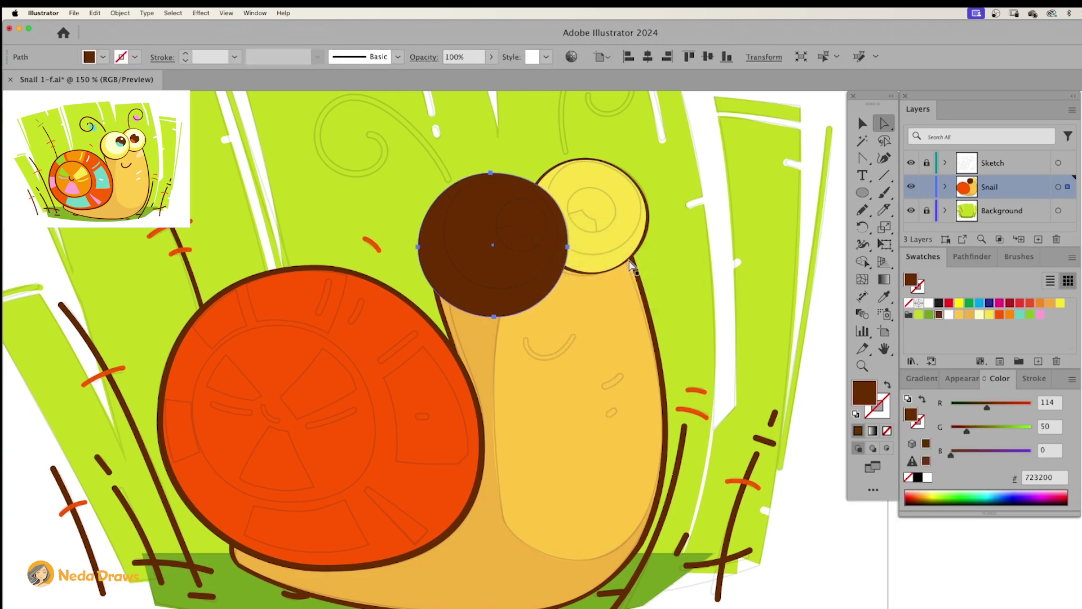
pyautogui.click(985, 314)
pyautogui.press('v')
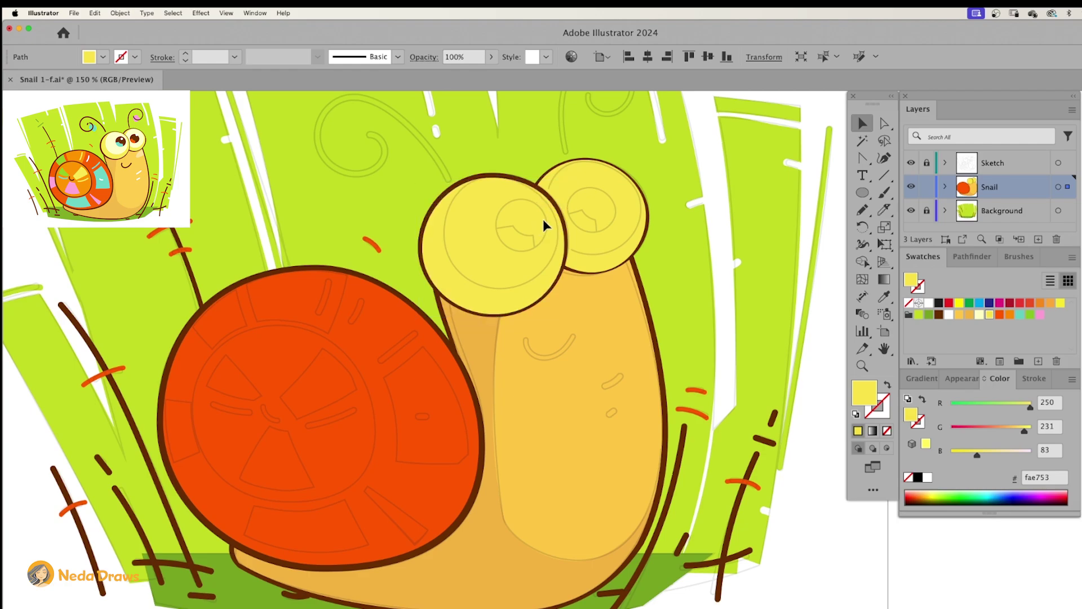
# Step: Duplicate the smaller eye's yellow circle, fill the duplicate with pale cream ffffc8, shrink it and place it inside the eye
pyautogui.click(620, 226)
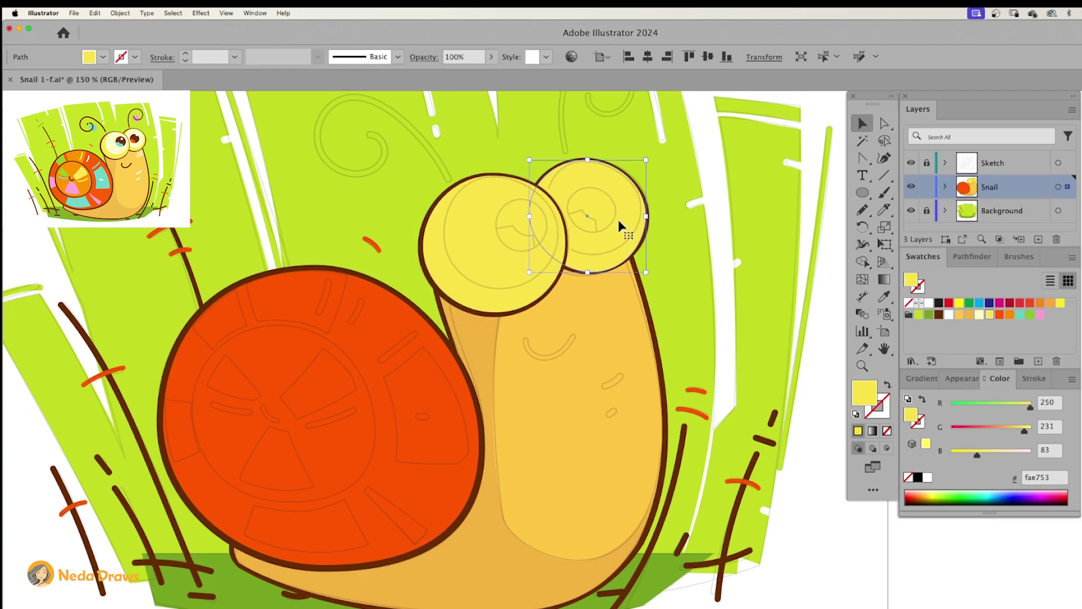
pyautogui.moveTo(620, 226); pyautogui.dragTo(621, 198)
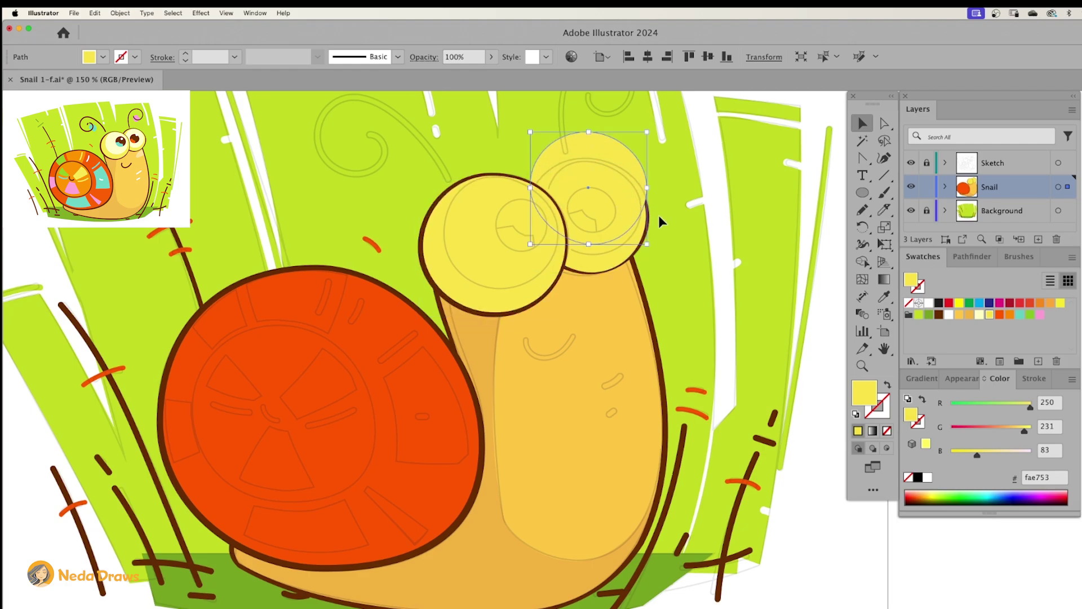
pyautogui.click(979, 315)
pyautogui.moveTo(647, 132); pyautogui.dragTo(638, 140)
pyautogui.moveTo(622, 174); pyautogui.dragTo(624, 195)
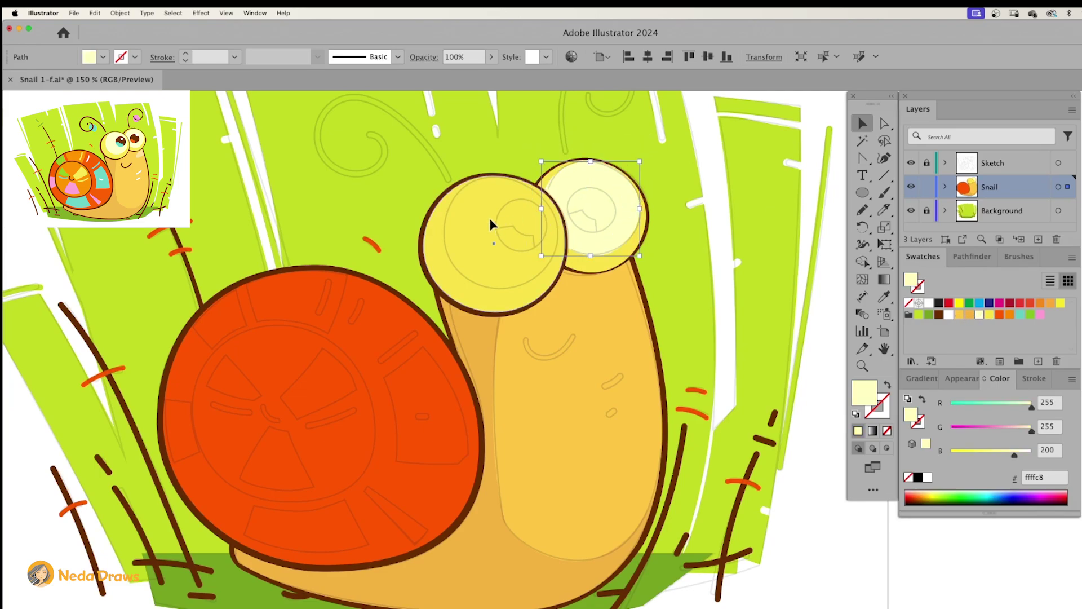
# Step: Duplicate the larger eye's yellow circle, fill the duplicate with pale cream ffffc8, shrink it and place it inside the eye
pyautogui.click(489, 230)
pyautogui.moveTo(488, 237); pyautogui.dragTo(485, 211)
pyautogui.click(979, 315)
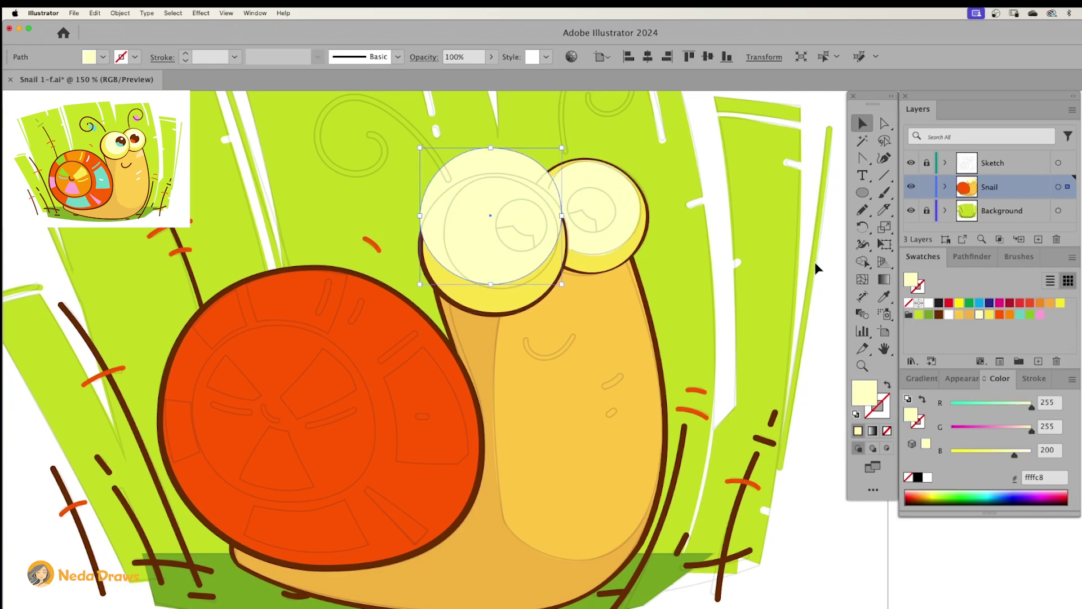
pyautogui.moveTo(562, 148); pyautogui.dragTo(537, 171)
pyautogui.moveTo(490, 205); pyautogui.dragTo(508, 211)
# Step: Adjust the side and top anchor points of the larger eye's cream circle to match the sketched outline
pyautogui.click(884, 123)
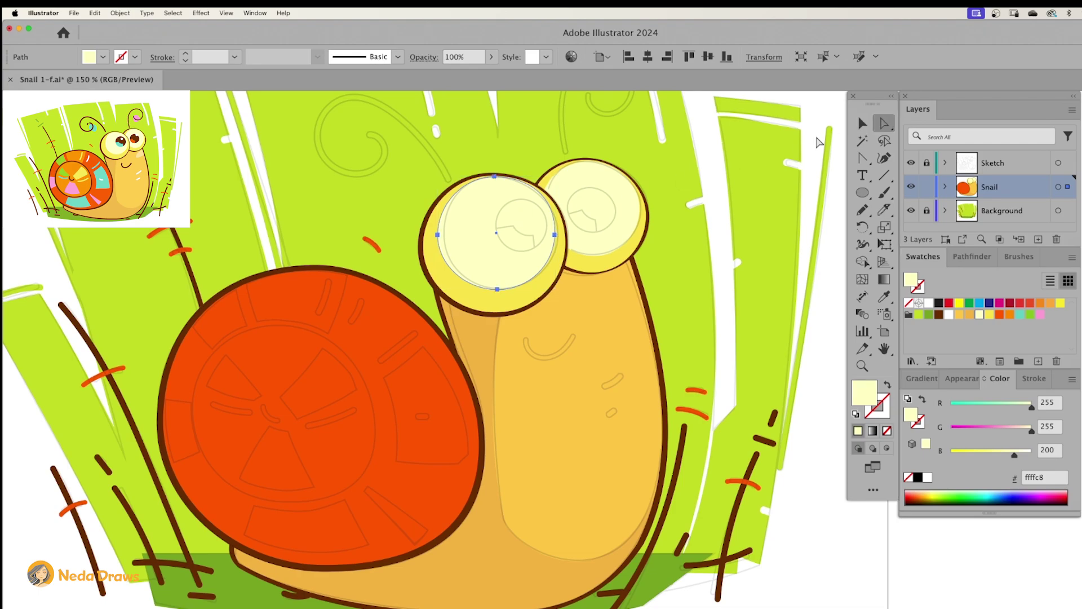
pyautogui.moveTo(437, 235); pyautogui.dragTo(445, 234)
pyautogui.moveTo(494, 176); pyautogui.dragTo(492, 178)
pyautogui.click(554, 235)
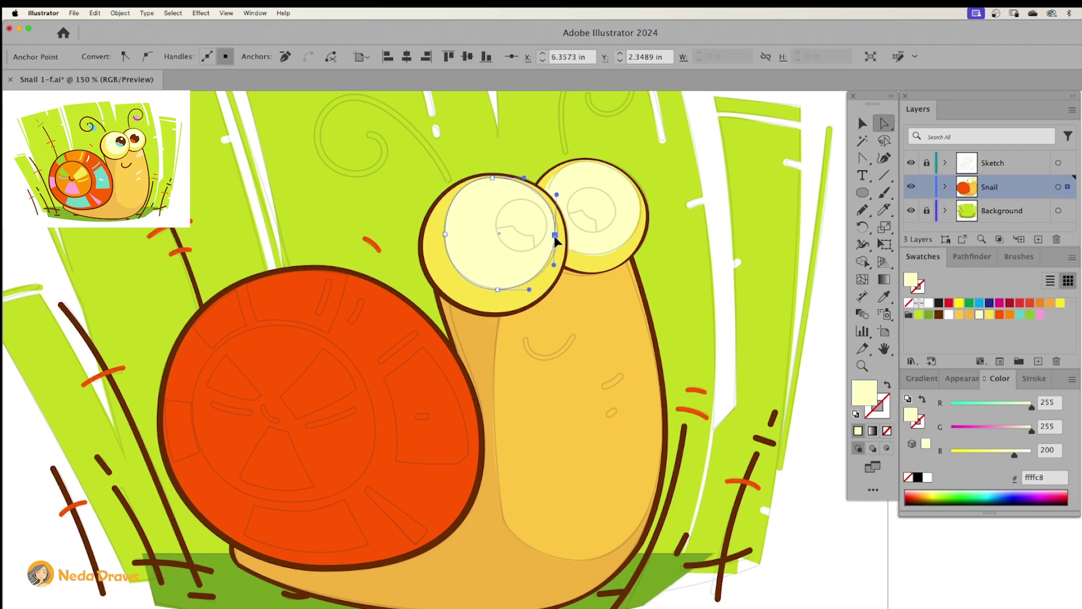
pyautogui.moveTo(555, 235); pyautogui.dragTo(564, 236)
pyautogui.press('super+shift+a')
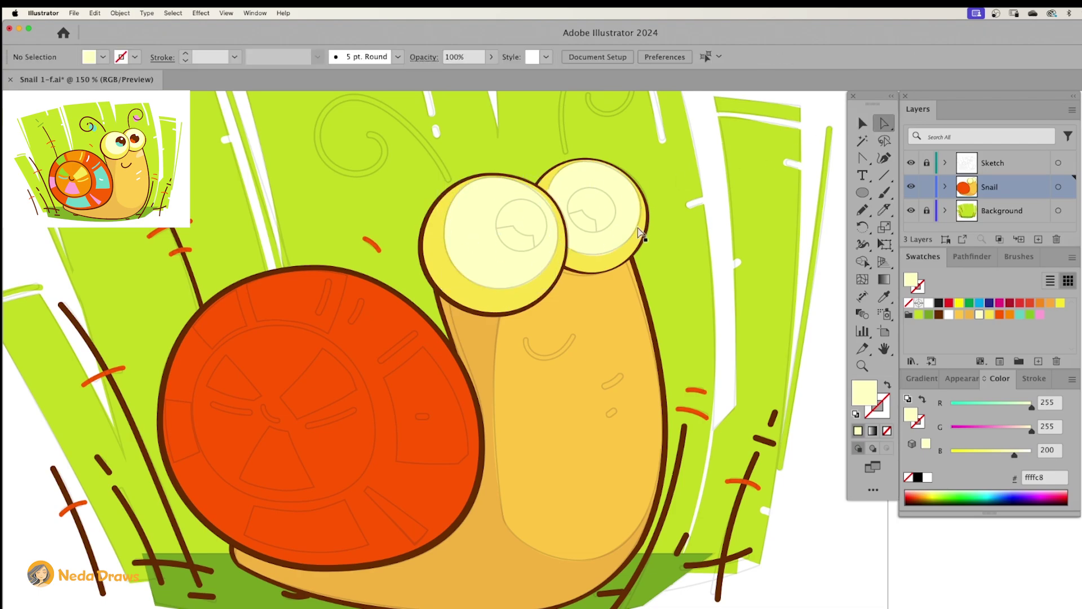
# Step: Draw a dark brown 723200 ellipse over the sketched pupil in each of the snail's eyes
pyautogui.click(864, 195)
pyautogui.click(939, 315)
pyautogui.moveTo(568, 187); pyautogui.dragTo(613, 233)
pyautogui.moveTo(497, 199); pyautogui.dragTo(545, 247)
# Step: Reshape both brown pupils by moving their anchor points and handles slightly outward to fit the sketch
pyautogui.moveTo(577, 217); pyautogui.dragTo(581, 217)
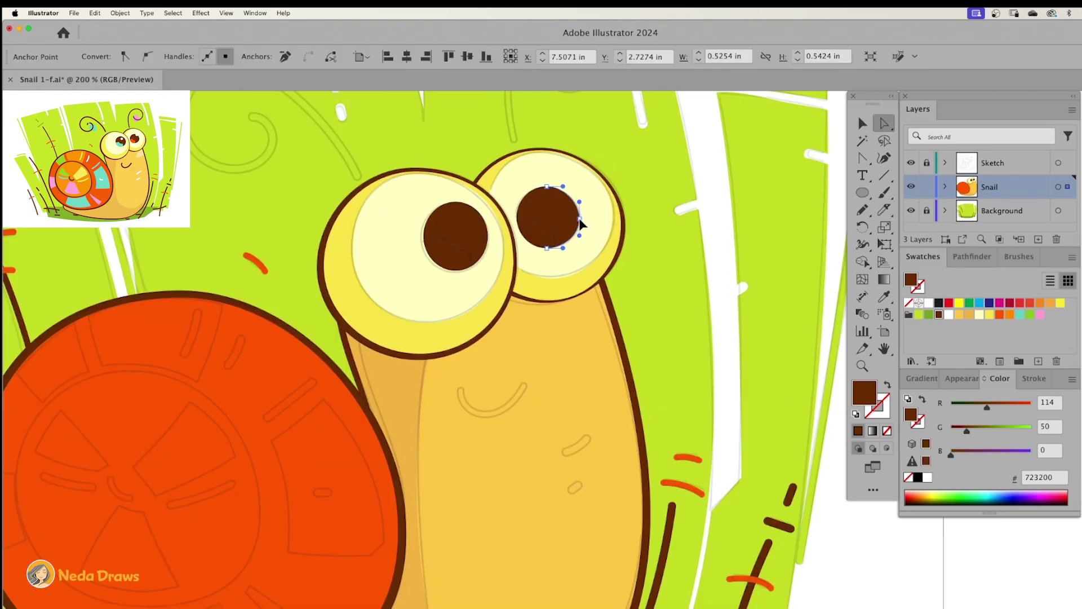
pyautogui.click(482, 238)
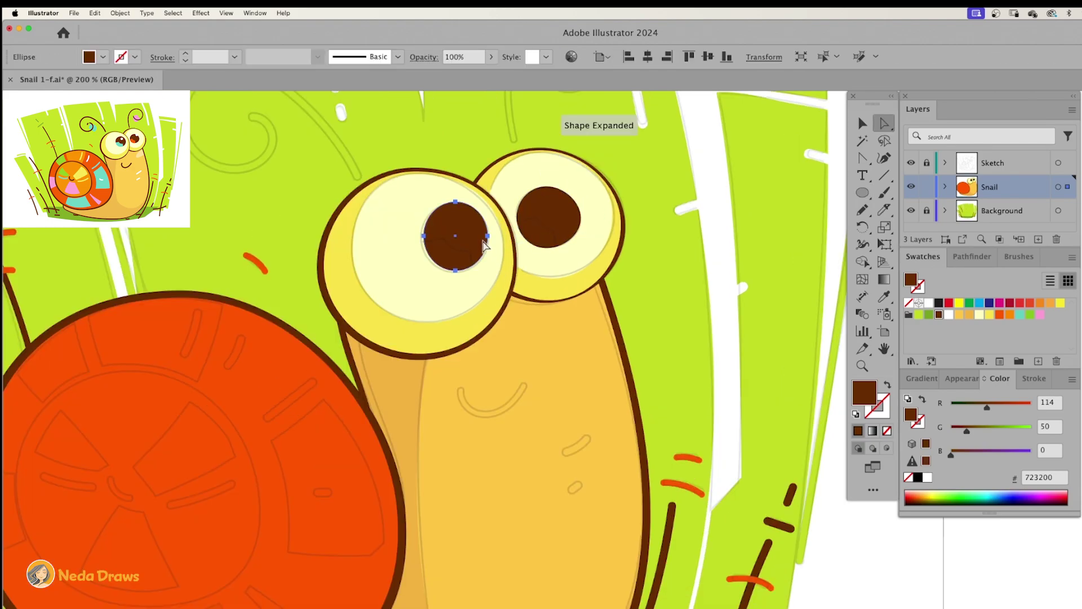
pyautogui.moveTo(485, 238); pyautogui.dragTo(490, 238)
pyautogui.moveTo(423, 234); pyautogui.dragTo(421, 233)
pyautogui.moveTo(456, 275); pyautogui.dragTo(433, 276)
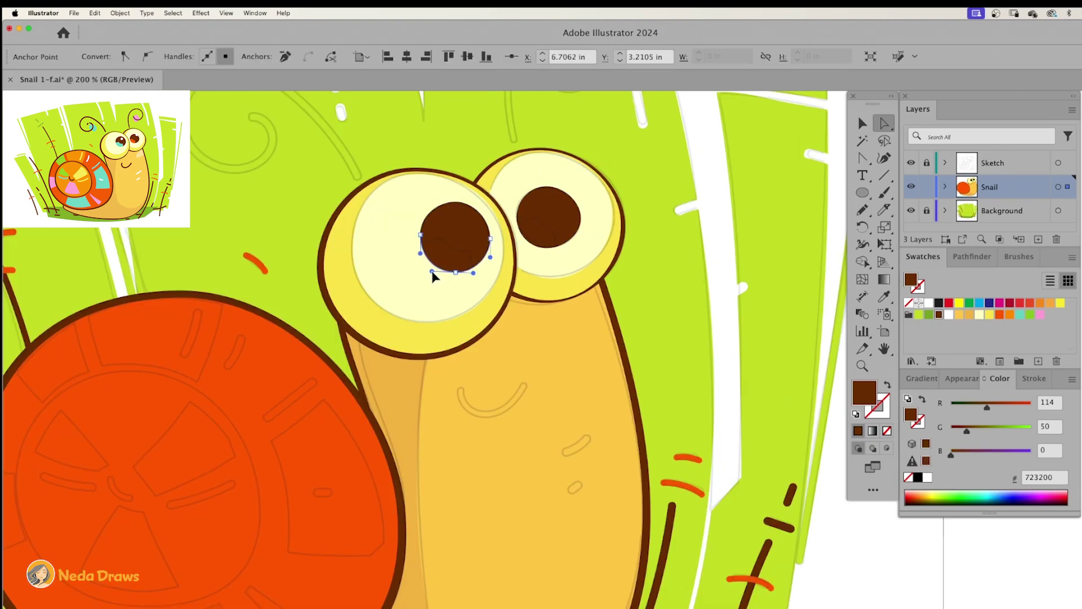
# Step: Copy both brown pupils, paste them in front and fill the copies with turquoise 6bd6c7
pyautogui.click(467, 244)
pyautogui.keyDown('shift'); pyautogui.click(551, 223); pyautogui.keyUp('shift')
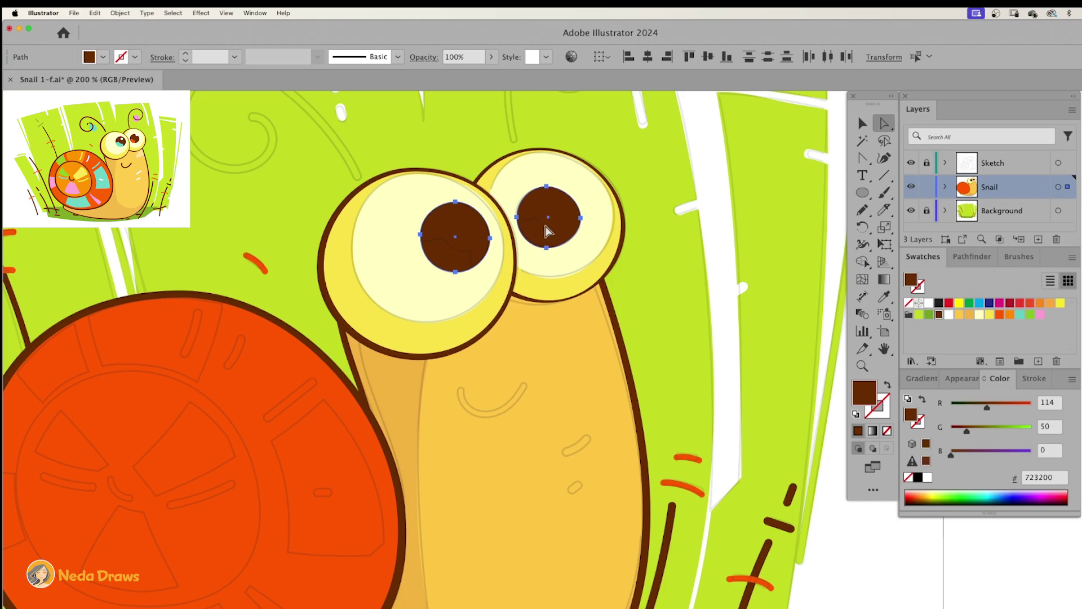
pyautogui.rightClick(555, 208)
pyautogui.click(558, 219)
pyautogui.rightClick(544, 216)
pyautogui.moveTo(590, 251)
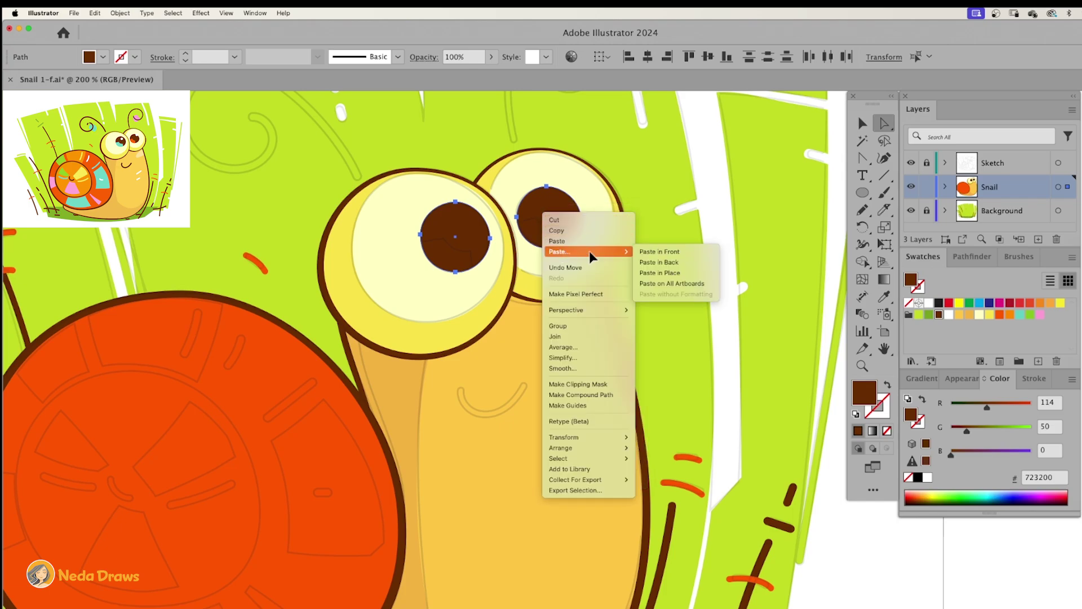
pyautogui.click(657, 252)
pyautogui.click(1019, 316)
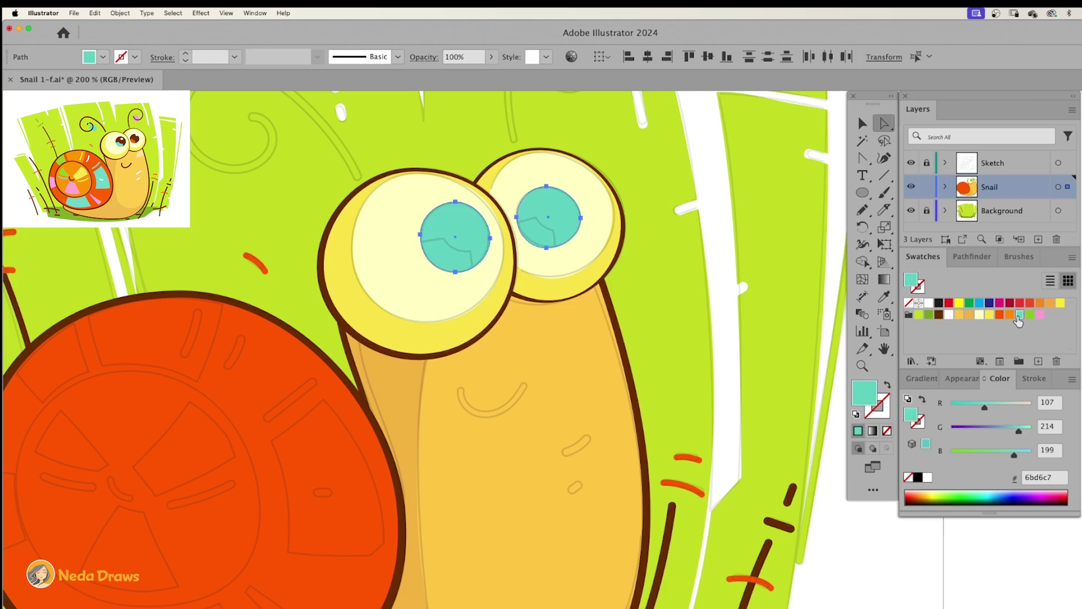
# Step: Recolour the pupil copy in the smaller eye with orange ff6100
pyautogui.click(704, 203)
pyautogui.click(566, 227)
pyautogui.click(999, 315)
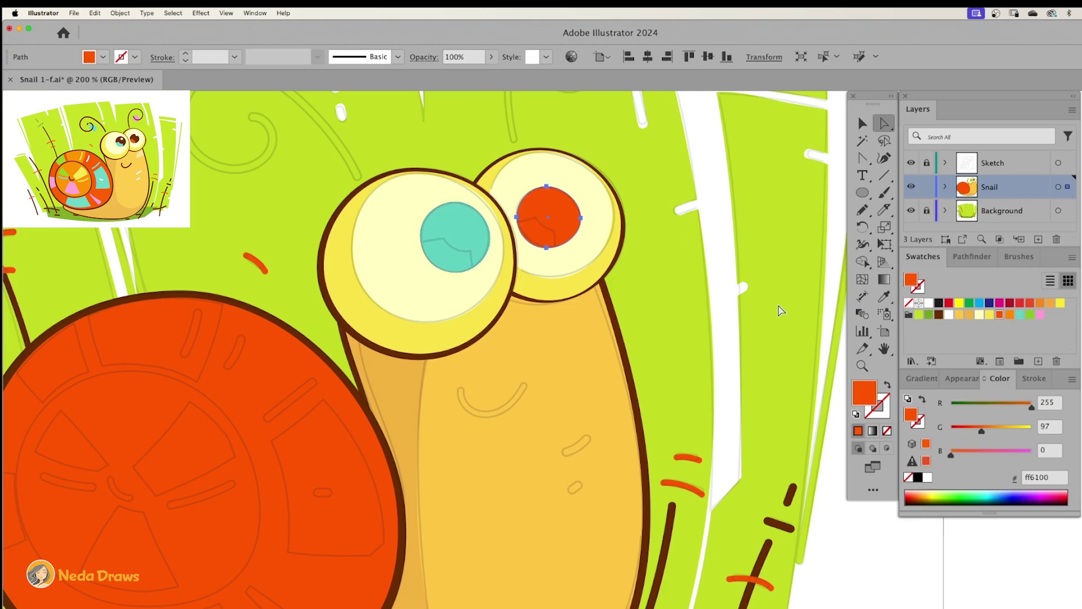
# Step: Cut the turquoise and orange pupil copies along the sketched wavy reflection lines with the Eraser tool
pyautogui.keyDown('shift'); pyautogui.click(473, 242); pyautogui.keyUp('shift')
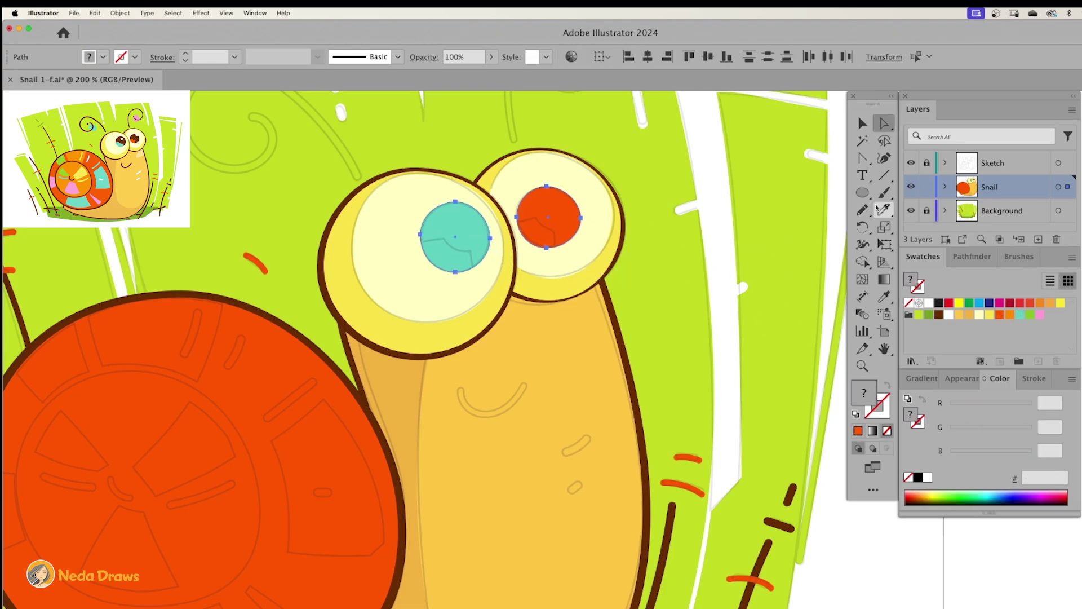
pyautogui.moveTo(883, 210); pyautogui.dragTo(921, 214)
pyautogui.moveTo(518, 214)
pyautogui.mouseDown()
pyautogui.moveTo(537, 208)
pyautogui.moveTo(559, 252)
pyautogui.mouseUp()
pyautogui.moveTo(419, 238); pyautogui.dragTo(452, 230)
pyautogui.moveTo(447, 232); pyautogui.dragTo(476, 244)
pyautogui.moveTo(474, 245); pyautogui.dragTo(477, 269)
pyautogui.press('super+shift+a')
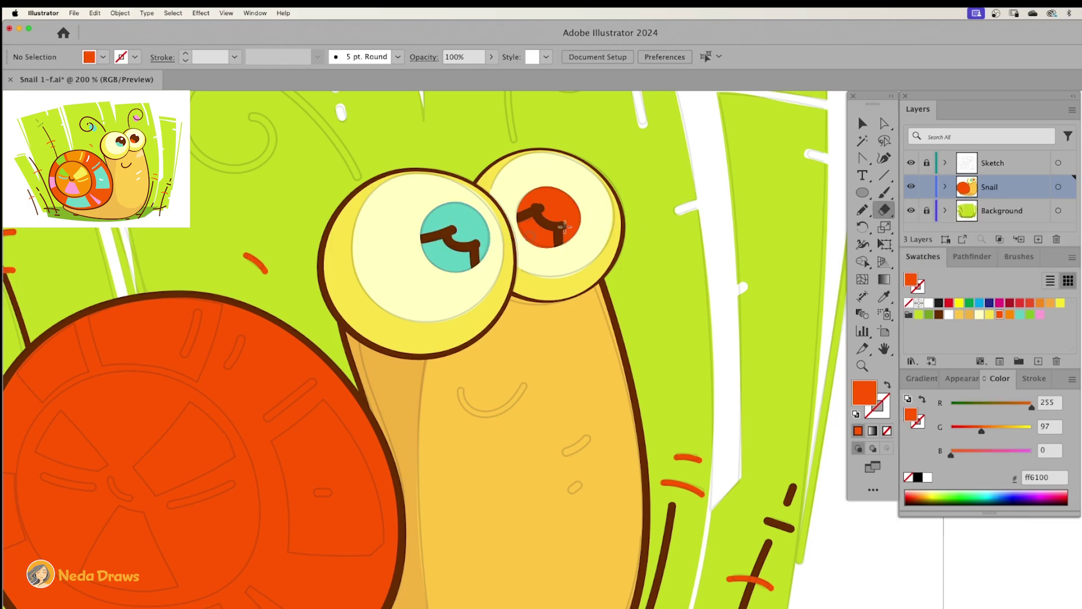
# Step: Delete the upper cut-off pieces of the orange and turquoise pupil copies, keeping only the lower reflections
pyautogui.press('a')
pyautogui.click(562, 217)
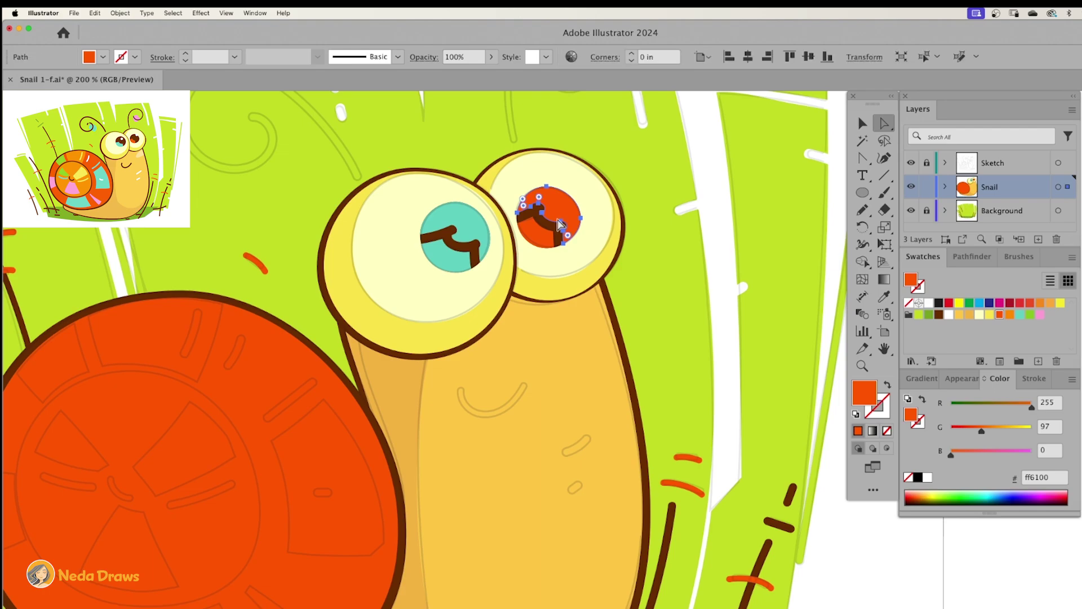
pyautogui.press('Delete')
pyautogui.click(474, 233)
pyautogui.press('Delete')
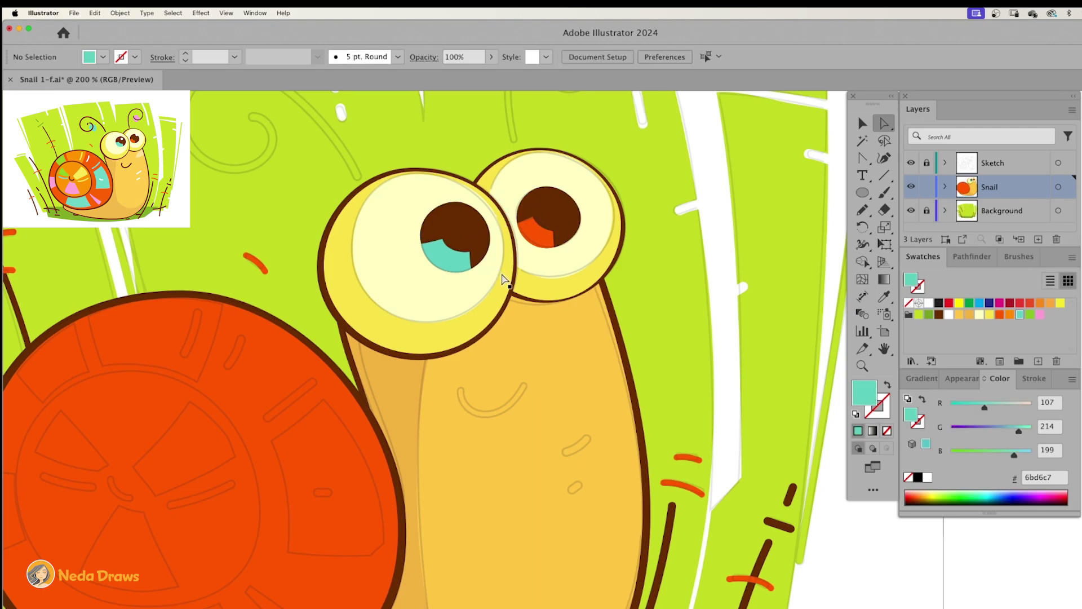
# Step: Add a small white ffffff ellipse as a highlight on the upper part of each brown pupil
pyautogui.click(863, 194)
pyautogui.click(948, 314)
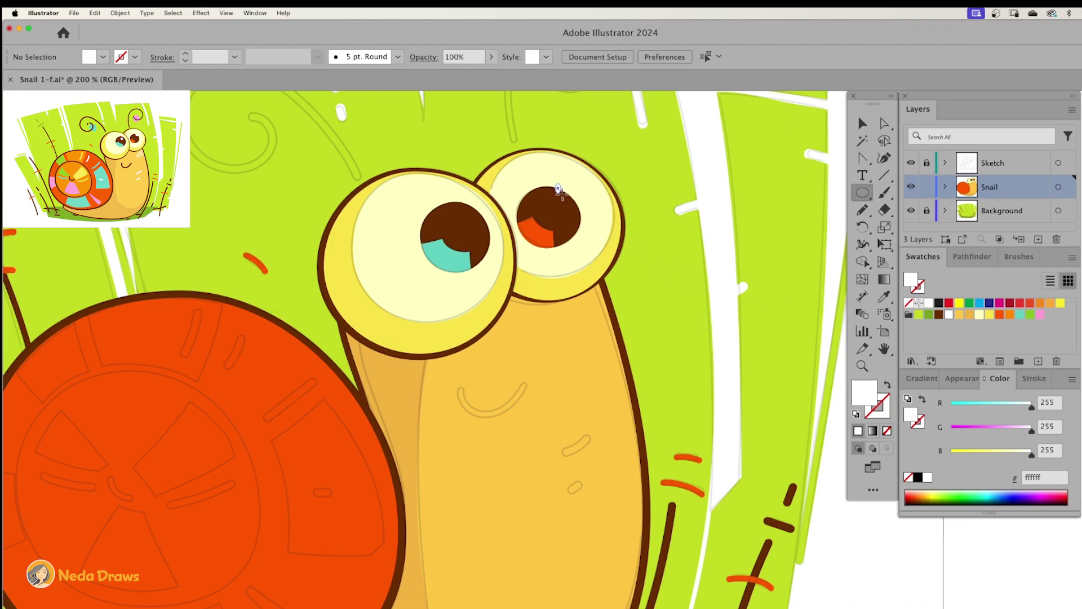
pyautogui.moveTo(572, 200); pyautogui.dragTo(575, 201)
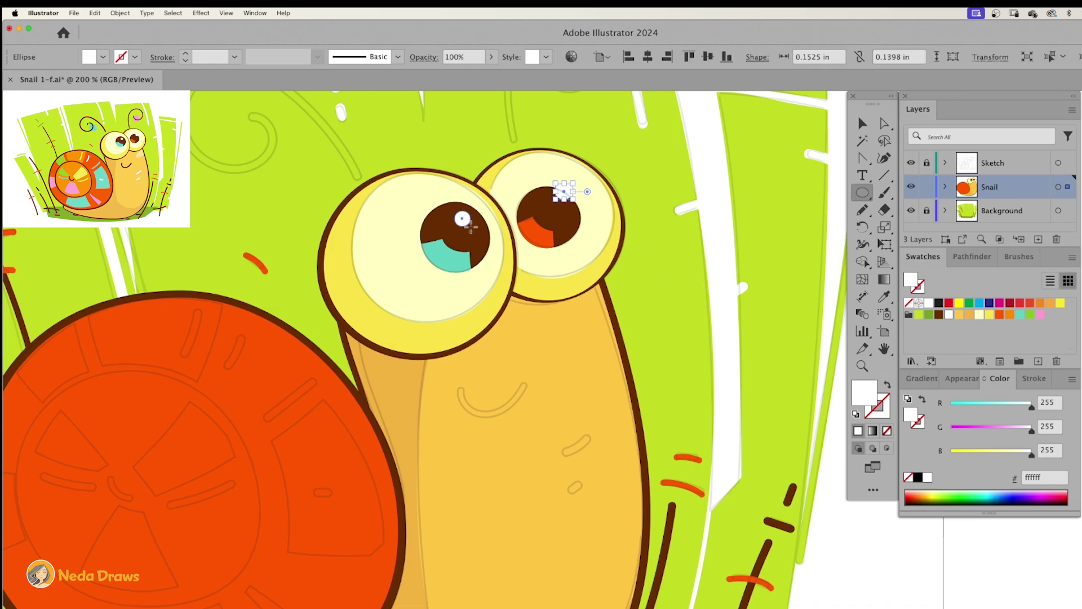
pyautogui.press('v')
# Step: Copy the red-orange shell shape, paste it in front and fill the copy with orange ff9500
pyautogui.press('super+1')
pyautogui.click(440, 306)
pyautogui.rightClick(437, 303)
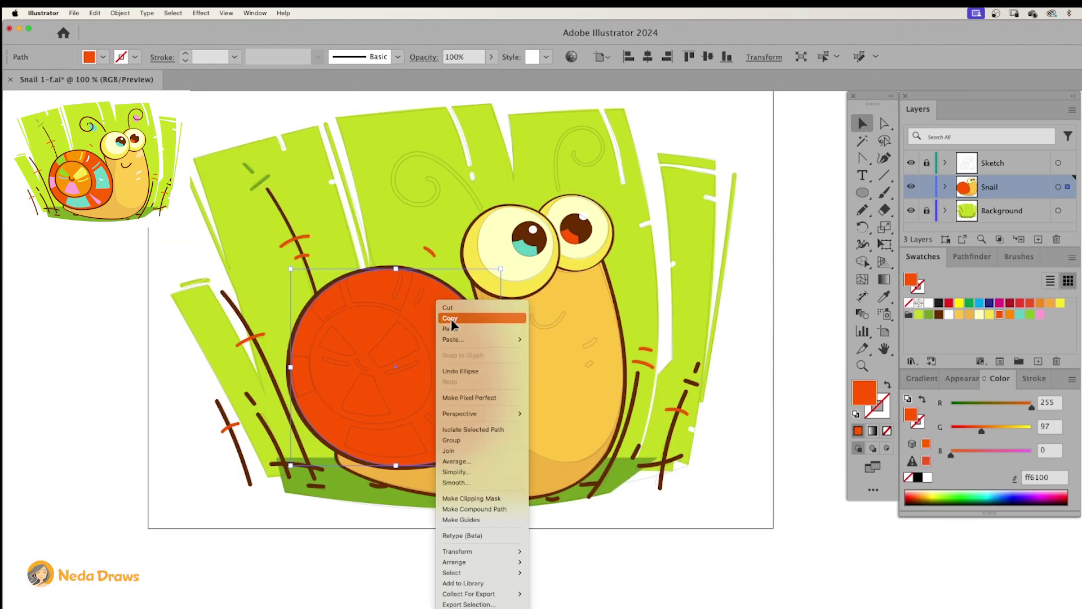
pyautogui.click(452, 319)
pyautogui.rightClick(442, 300)
pyautogui.moveTo(462, 338)
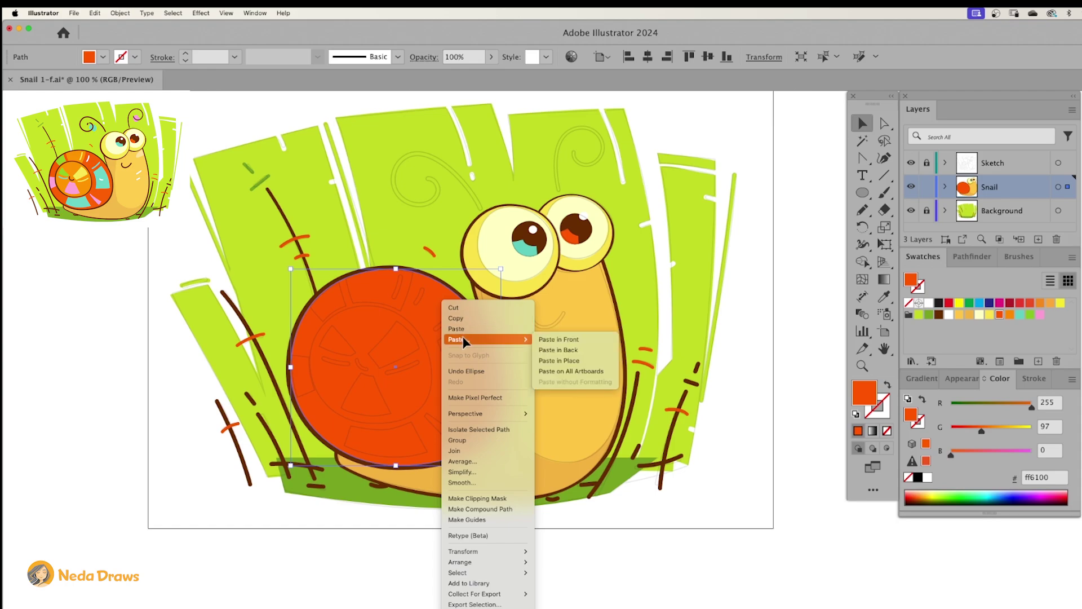
pyautogui.click(552, 339)
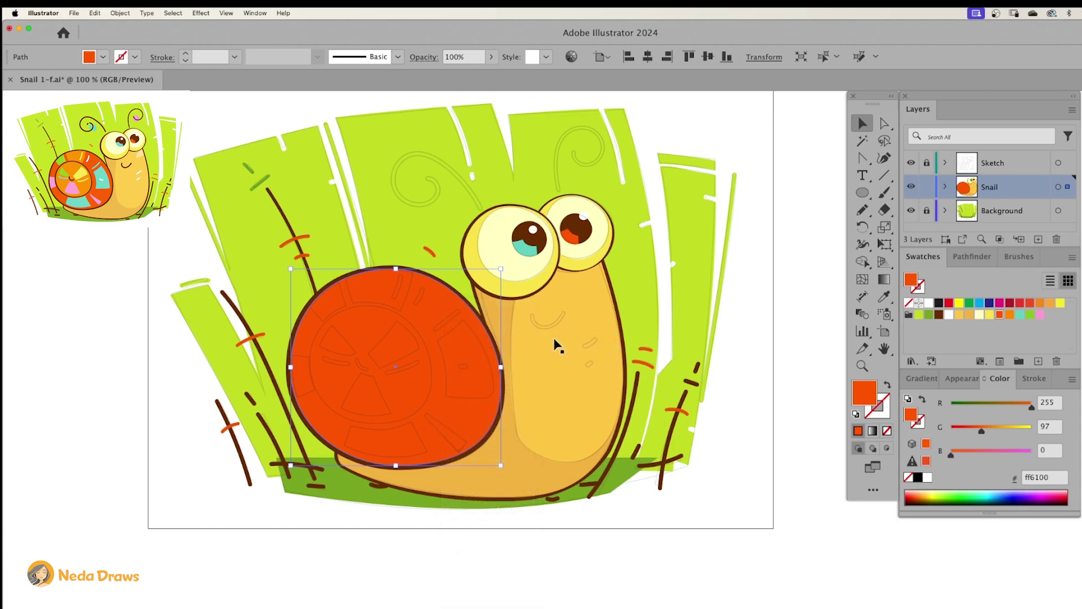
pyautogui.click(1010, 315)
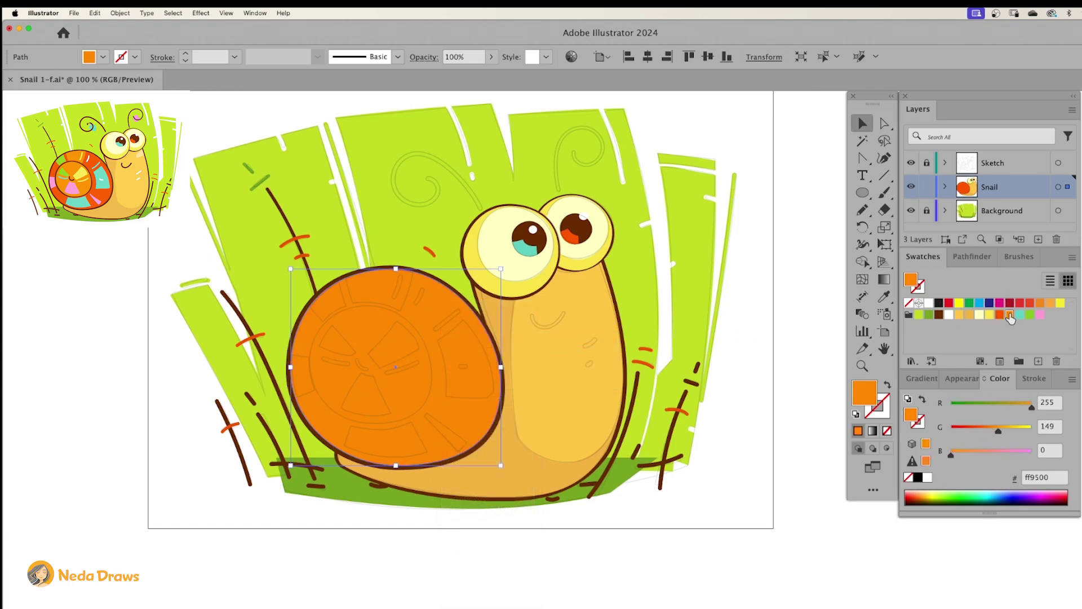
# Step: Erase radial lines through the outer band of the orange shell copy along the sketched segment borders
pyautogui.click(884, 210)
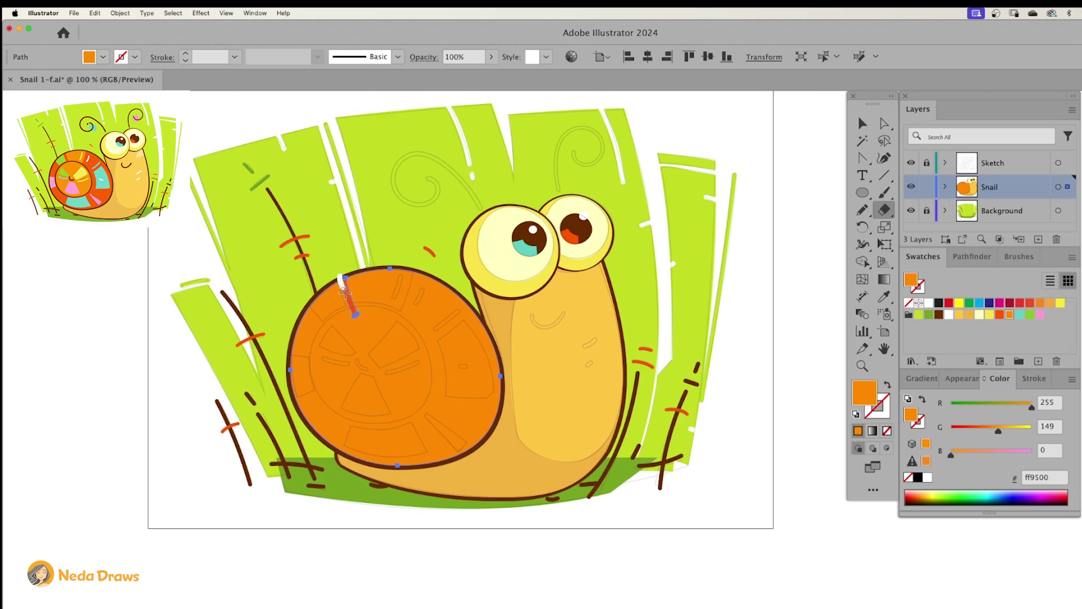
pyautogui.moveTo(319, 319); pyautogui.dragTo(332, 331)
pyautogui.moveTo(416, 270); pyautogui.dragTo(394, 329)
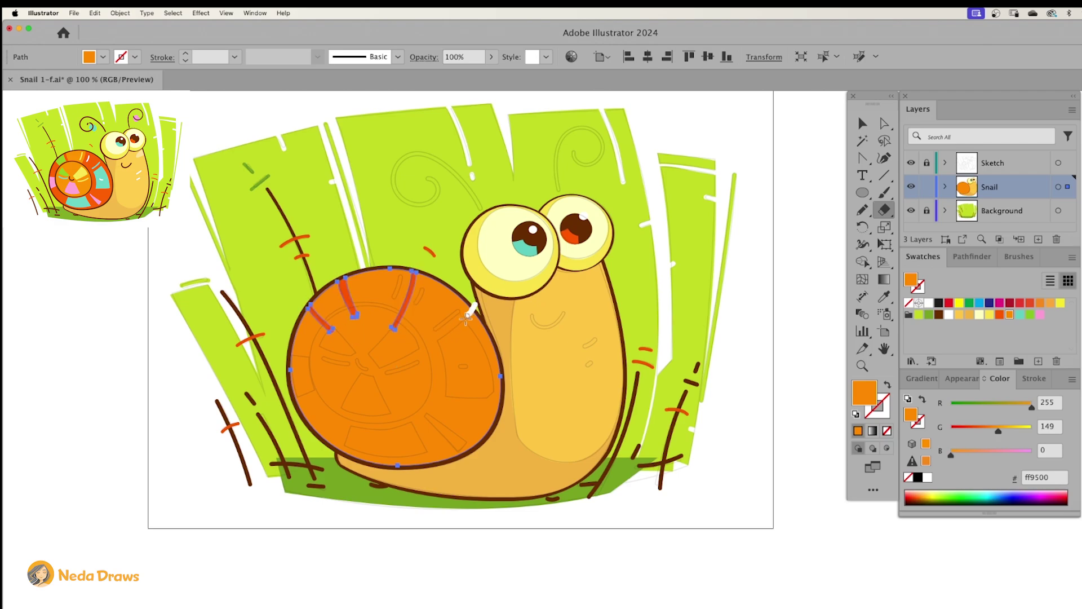
pyautogui.moveTo(465, 318); pyautogui.dragTo(430, 342)
pyautogui.moveTo(482, 400); pyautogui.dragTo(439, 397)
pyautogui.moveTo(478, 442); pyautogui.dragTo(427, 408)
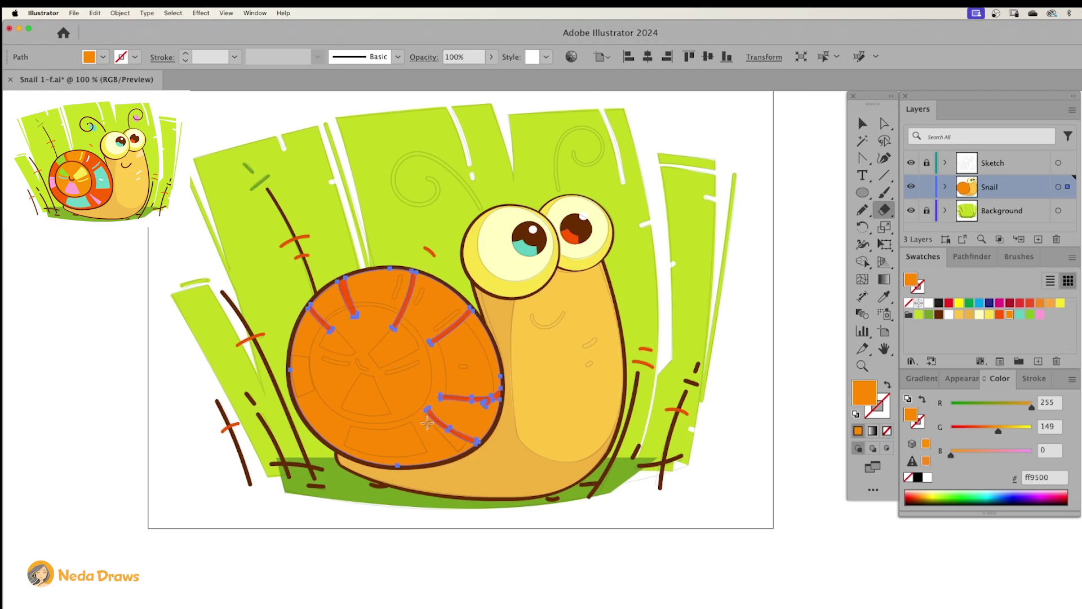
pyautogui.moveTo(455, 456)
pyautogui.mouseDown()
pyautogui.moveTo(420, 414)
pyautogui.moveTo(414, 420)
pyautogui.mouseUp()
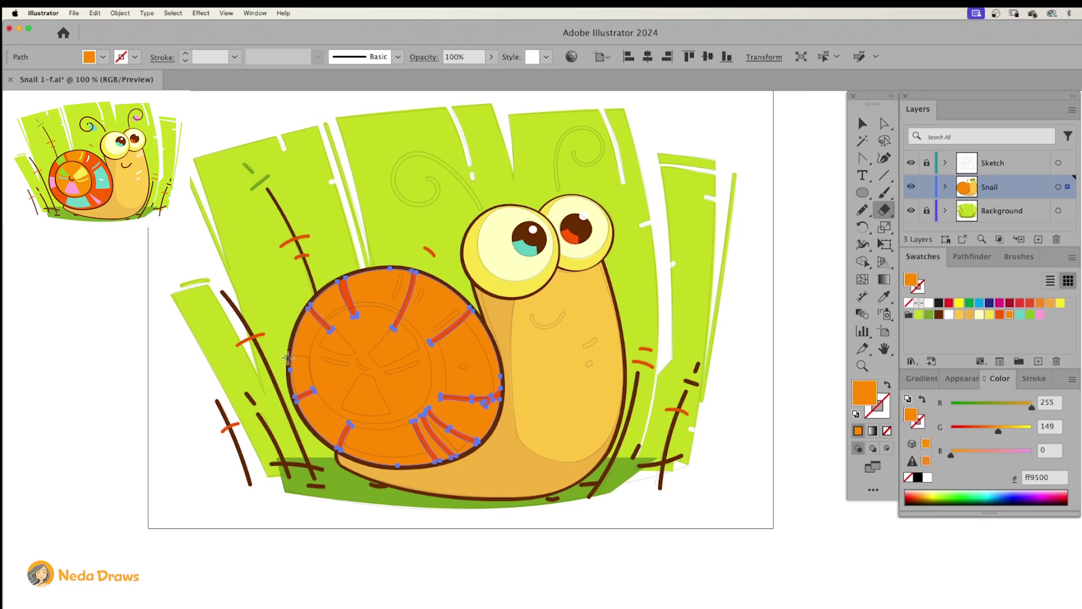
pyautogui.moveTo(288, 356); pyautogui.dragTo(318, 355)
# Step: Erase the sketched inner ring of the orange shell copy and a curve along its lower edge
pyautogui.moveTo(402, 316)
pyautogui.mouseDown()
pyautogui.moveTo(355, 308)
pyautogui.moveTo(350, 424)
pyautogui.moveTo(432, 336)
pyautogui.mouseUp()
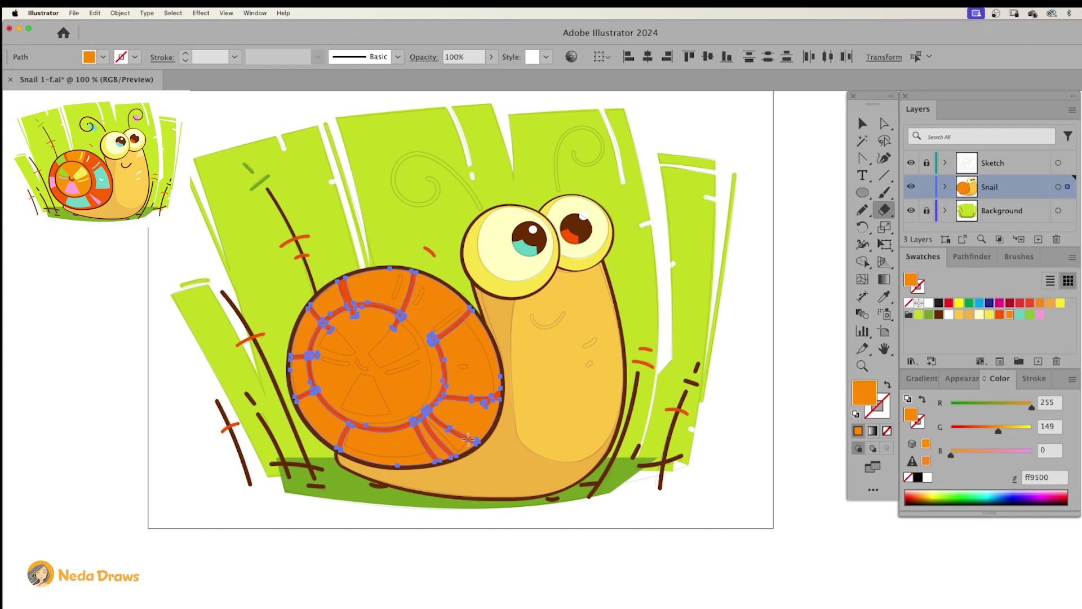
pyautogui.moveTo(461, 454)
pyautogui.mouseDown()
pyautogui.moveTo(471, 446)
pyautogui.moveTo(338, 447)
pyautogui.mouseUp()
pyautogui.press('super+shift+a')
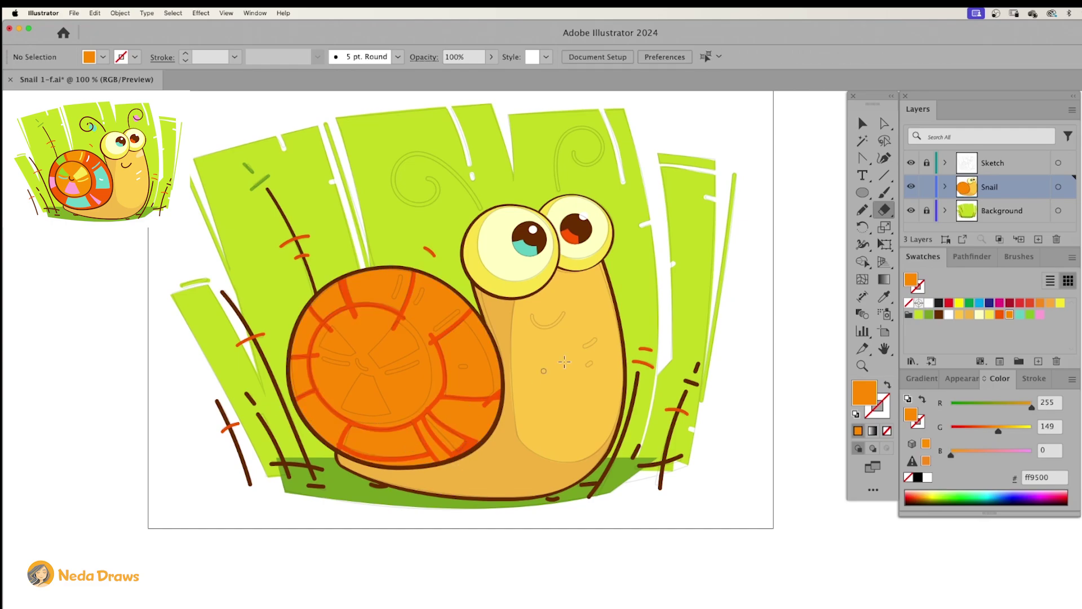
# Step: Delete the unwanted orange segments between the shell's sketched panels, including the central disc
pyautogui.click(884, 123)
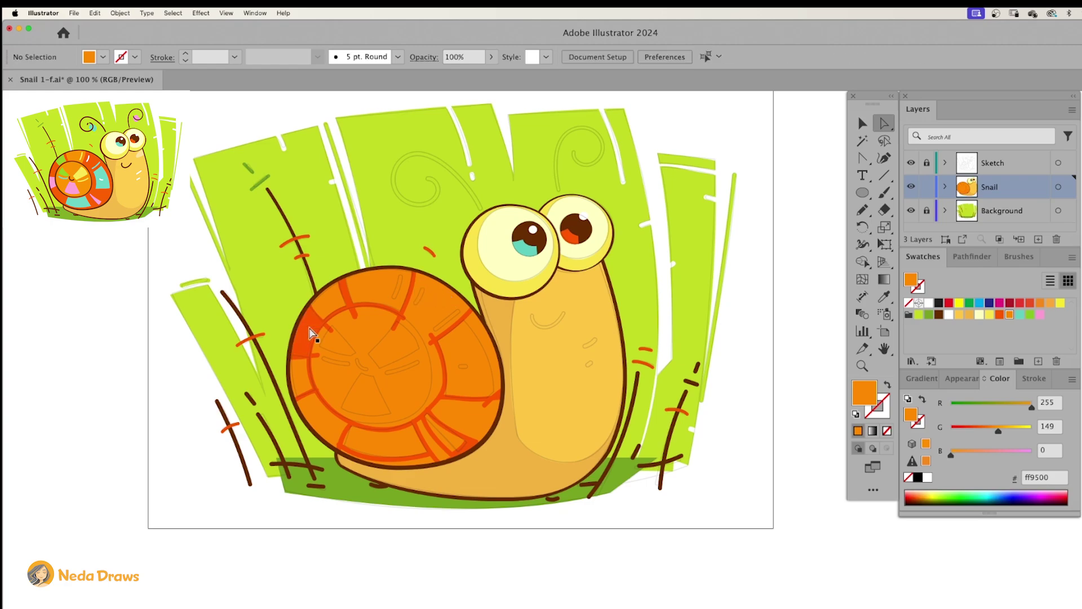
pyautogui.click(325, 417)
pyautogui.press('Delete')
pyautogui.click(417, 461)
pyautogui.press('Delete')
pyautogui.click(442, 452)
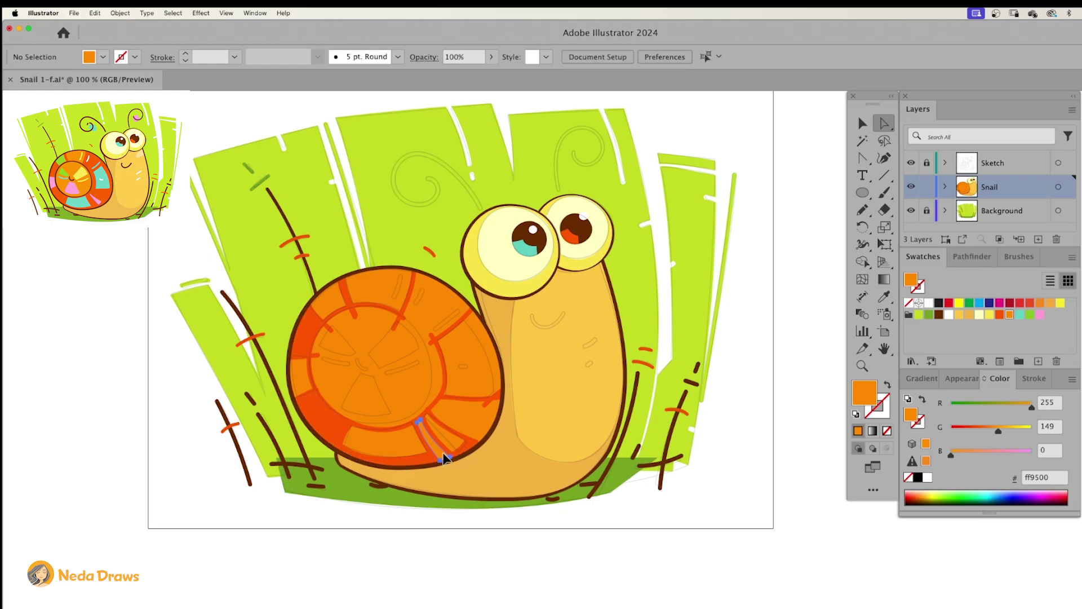
pyautogui.press('Delete')
pyautogui.click(475, 426)
pyautogui.press('Delete')
pyautogui.click(435, 311)
pyautogui.press('Delete')
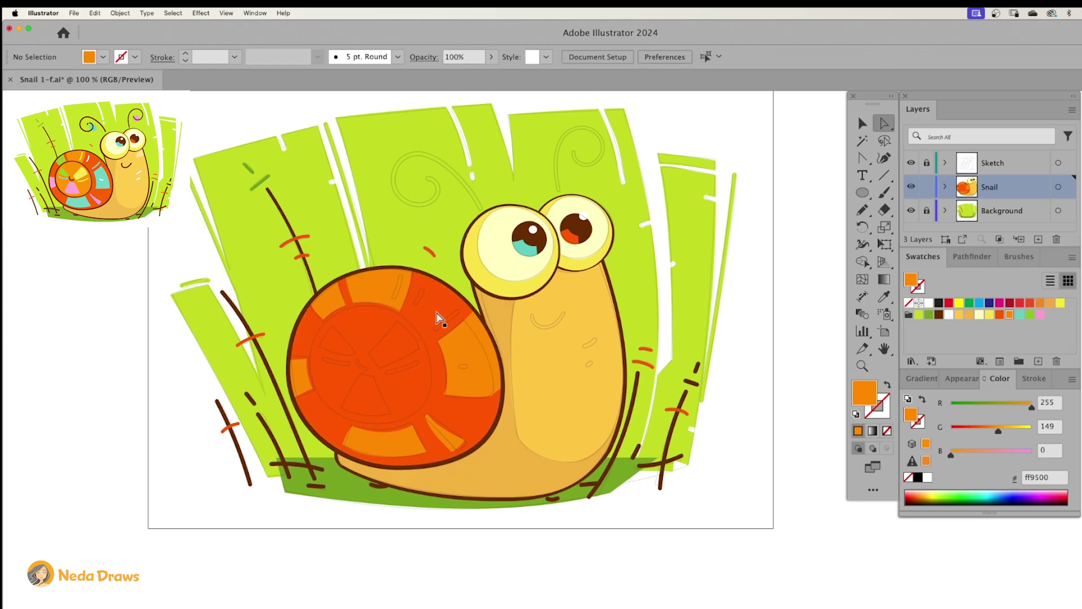
# Step: Trim the large orange shell segment nearest the neck by erasing along its sketched outer curve
pyautogui.click(468, 340)
pyautogui.click(883, 210)
pyautogui.moveTo(464, 316); pyautogui.dragTo(500, 416)
pyautogui.press('super+shift+a')
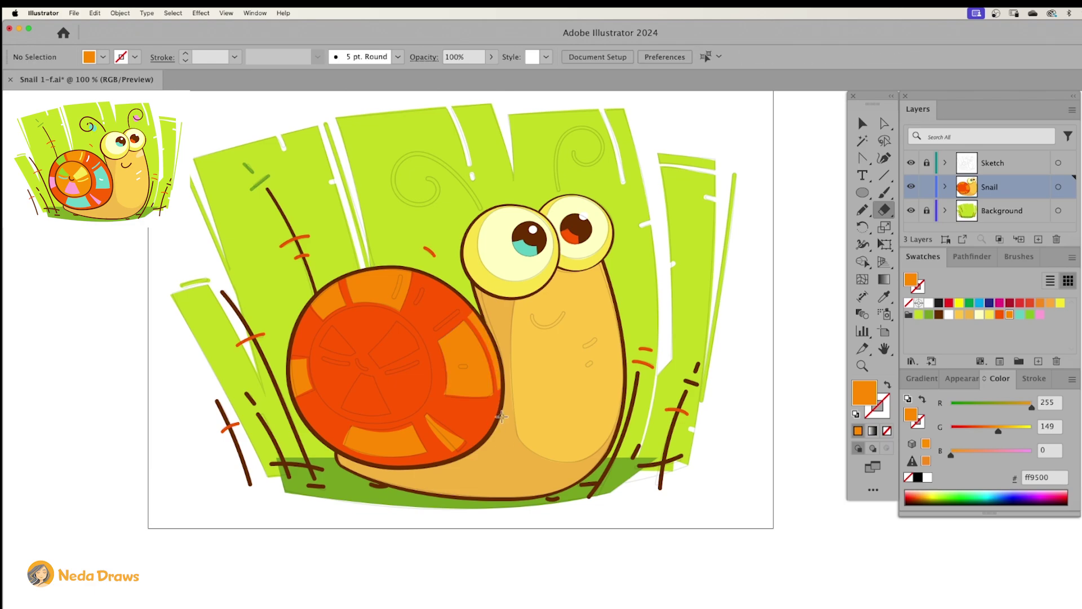
pyautogui.click(883, 125)
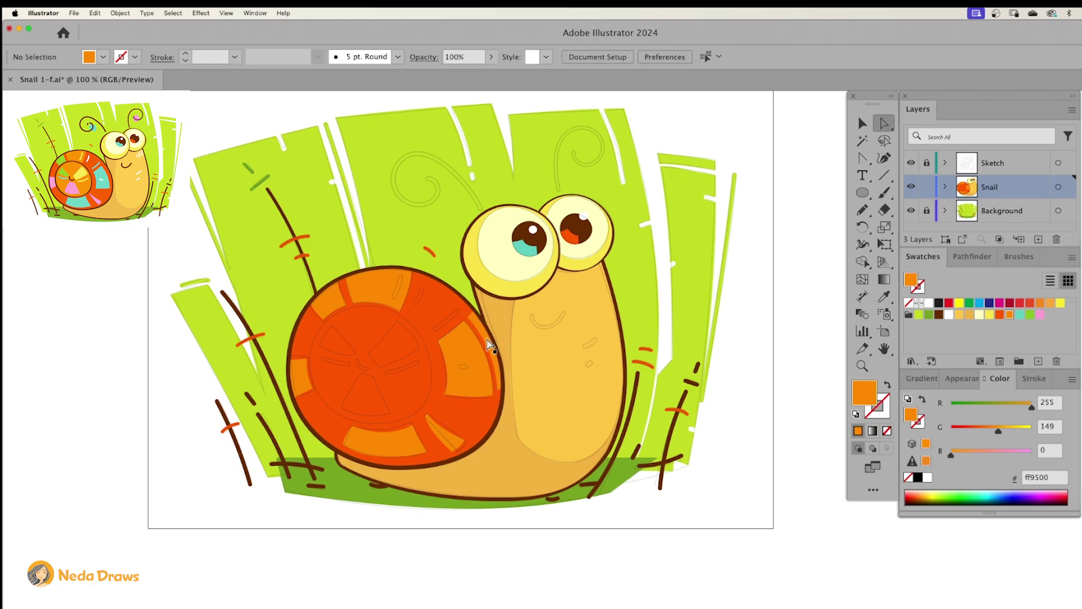
# Step: Draw an orange ff9500 ellipse at the shell's centre and adjust its anchor points to the sketched circle
pyautogui.click(866, 194)
pyautogui.moveTo(336, 321); pyautogui.dragTo(425, 422)
pyautogui.press('super+equal')
pyautogui.press('a')
pyautogui.moveTo(394, 177); pyautogui.dragTo(387, 178)
pyautogui.moveTo(311, 265); pyautogui.dragTo(307, 263)
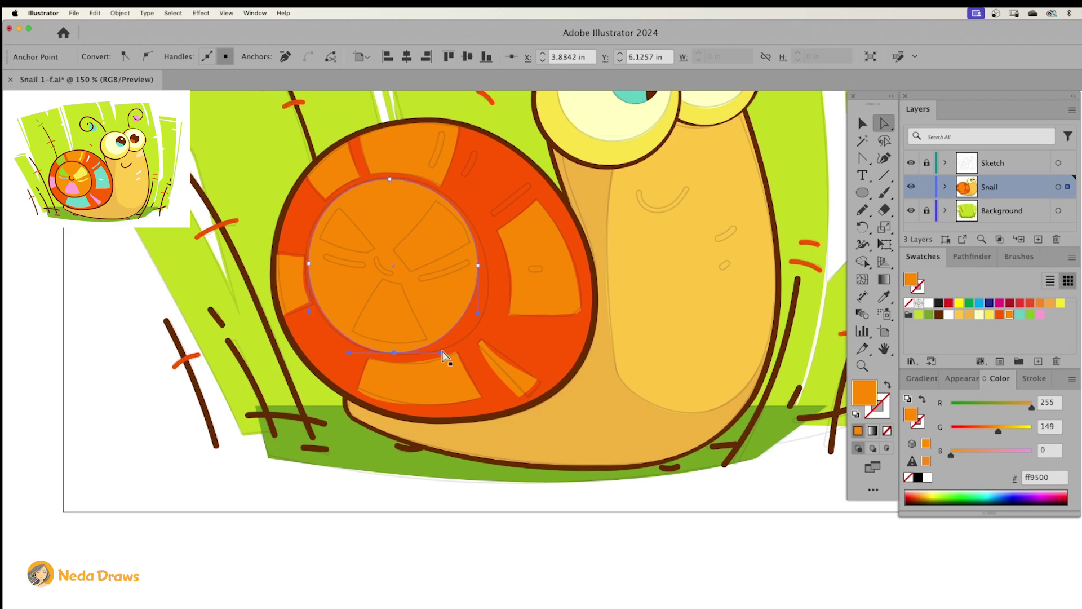
# Step: Copy the orange circle at the shell's centre and paste the copy in front
pyautogui.click(435, 286)
pyautogui.rightClick(435, 285)
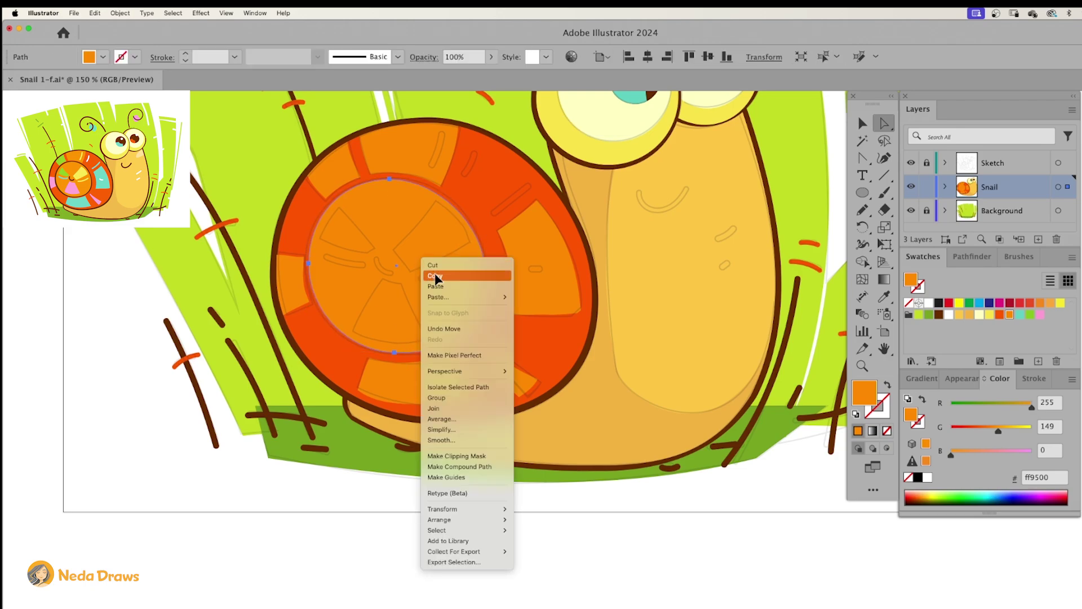
pyautogui.click(438, 274)
pyautogui.rightClick(432, 260)
pyautogui.moveTo(455, 294)
pyautogui.click(536, 306)
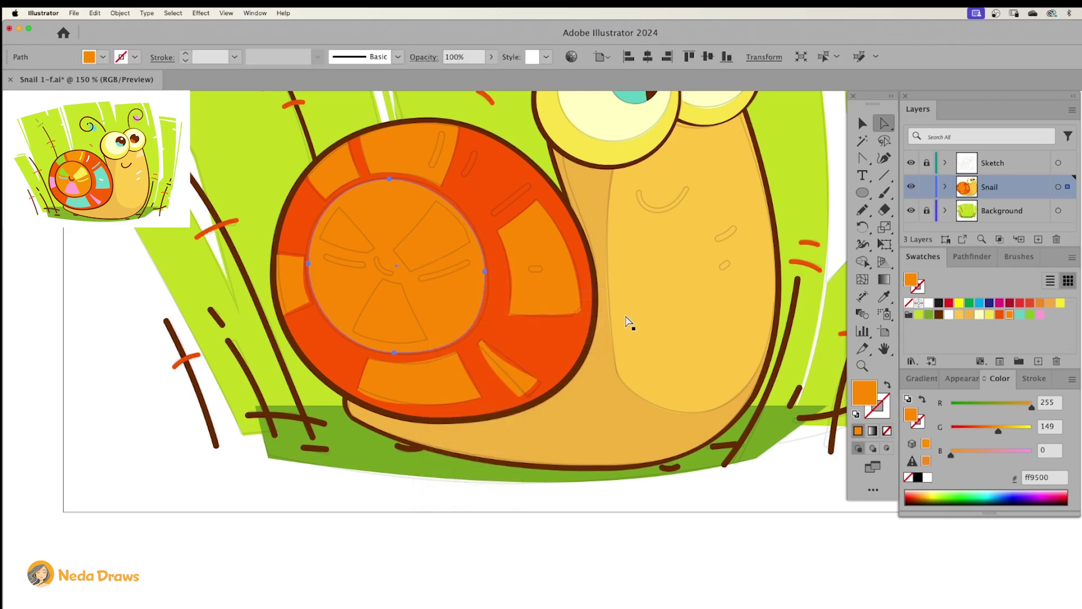
# Step: Fill the selected central circle copy with brown 723200, enlarge it slightly and place it behind the orange circle as an outline
pyautogui.click(938, 314)
pyautogui.click(863, 123)
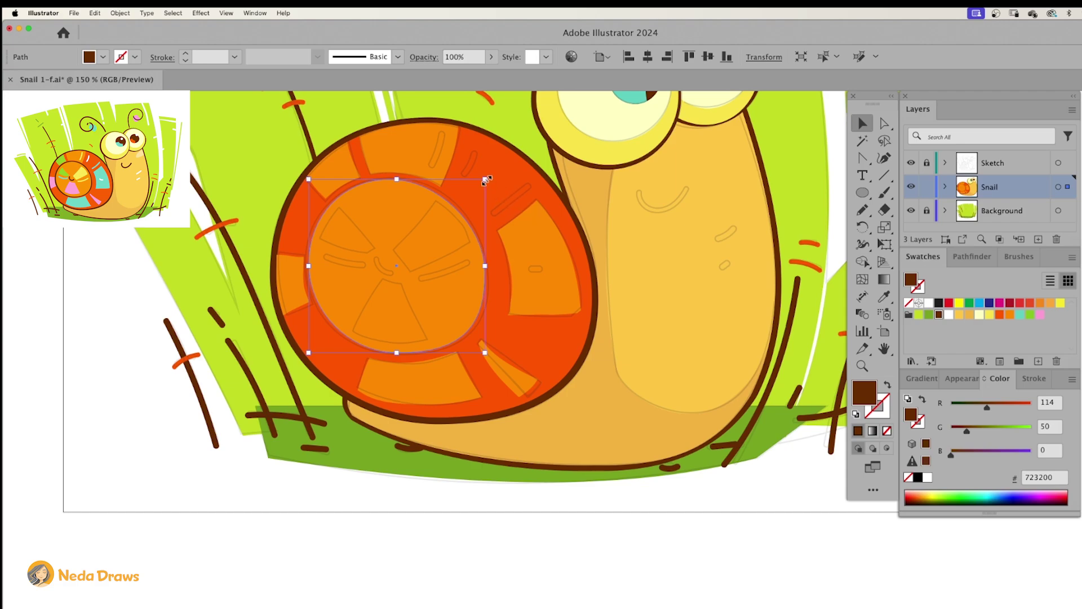
pyautogui.moveTo(487, 181); pyautogui.dragTo(497, 170)
pyautogui.moveTo(478, 228); pyautogui.dragTo(472, 233)
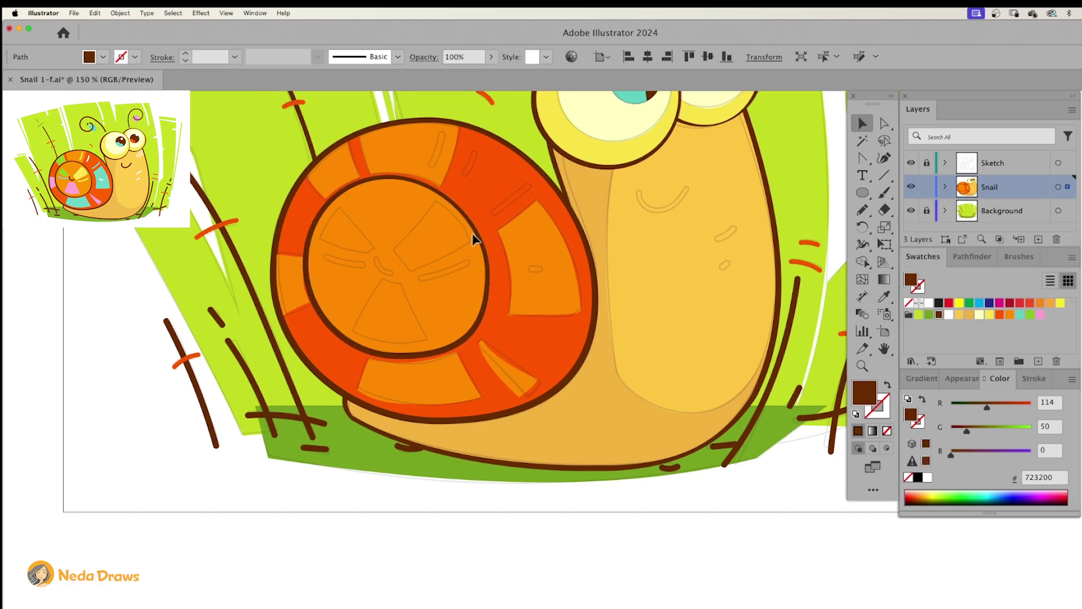
# Step: Copy the orange central circle, paste the copy in front and fill it with green 8fcc24
pyautogui.rightClick(442, 236)
pyautogui.click(456, 257)
pyautogui.rightClick(428, 252)
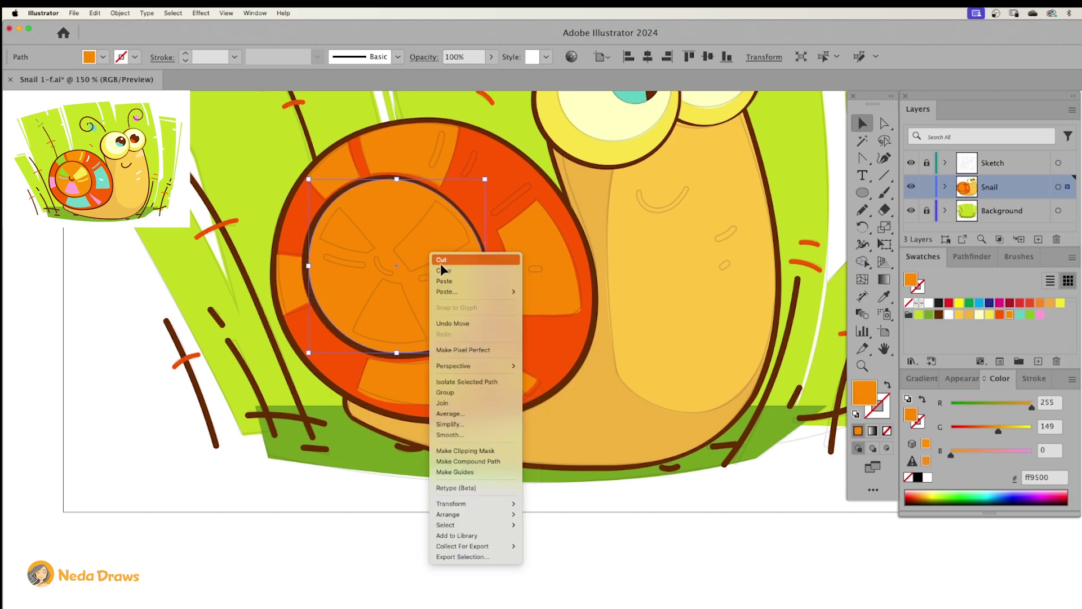
pyautogui.moveTo(458, 292)
pyautogui.click(552, 291)
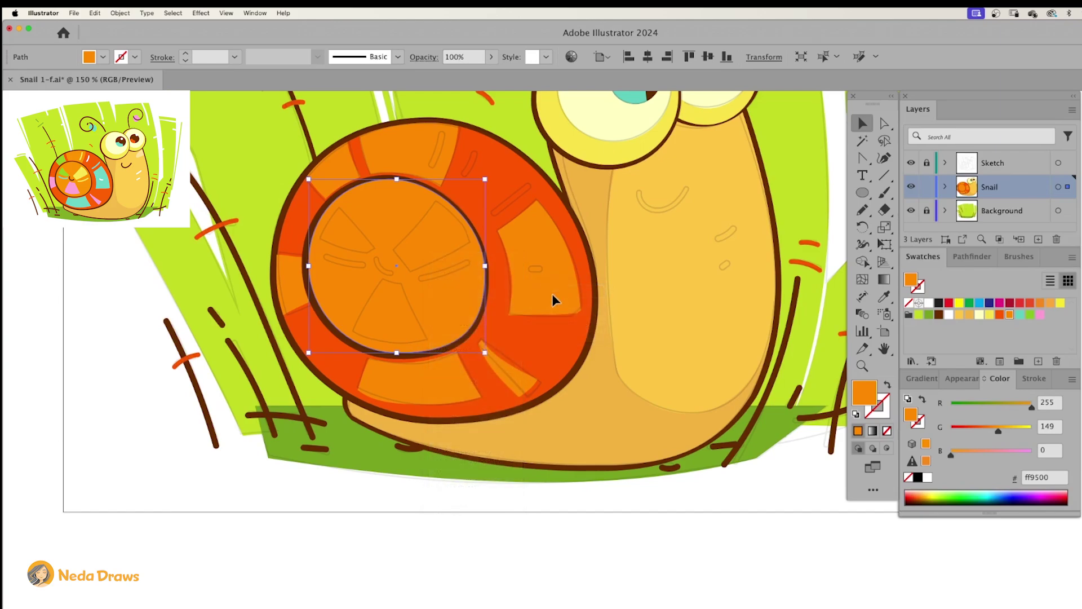
pyautogui.click(1029, 315)
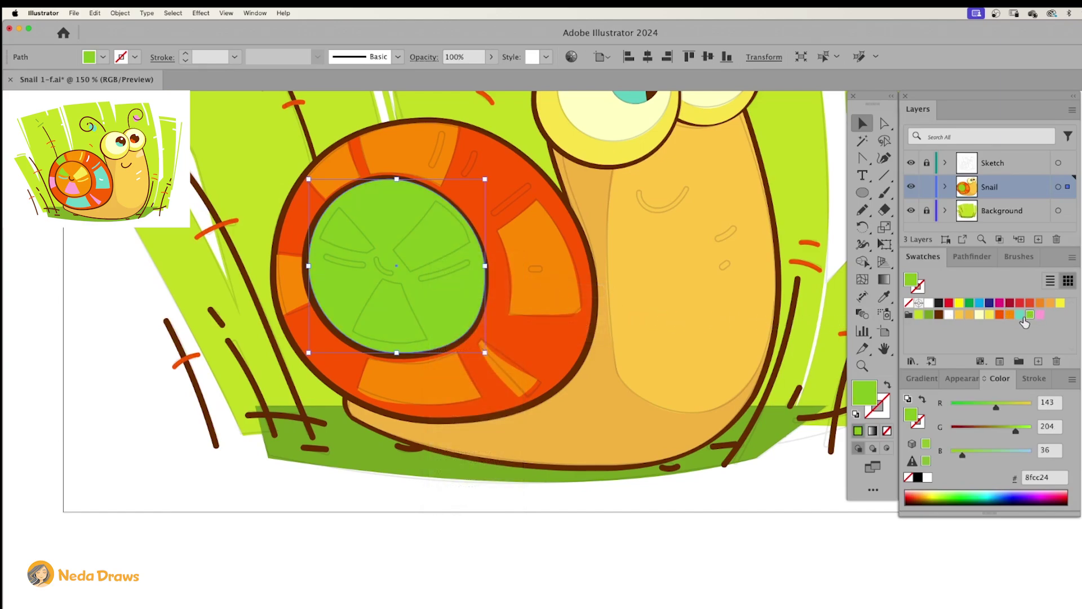
# Step: Erase the green circle along the sketched outlines of its three wedge-shaped segments to separate them
pyautogui.click(884, 210)
pyautogui.moveTo(341, 201); pyautogui.dragTo(314, 242)
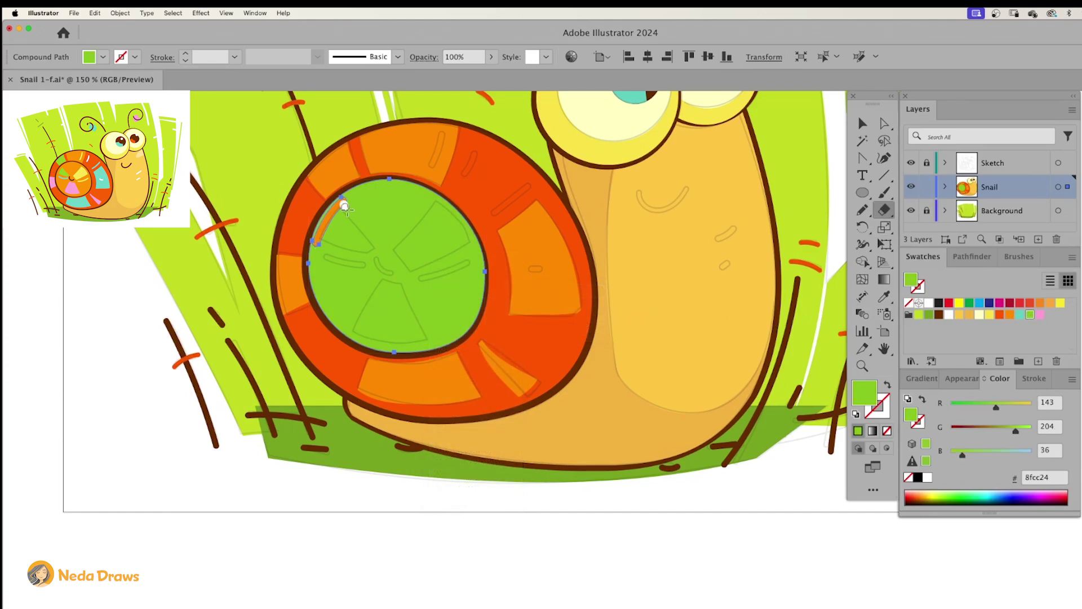
pyautogui.moveTo(341, 200)
pyautogui.mouseDown()
pyautogui.moveTo(383, 248)
pyautogui.moveTo(369, 257)
pyautogui.mouseUp()
pyautogui.moveTo(387, 249); pyautogui.dragTo(434, 198)
pyautogui.moveTo(474, 245); pyautogui.dragTo(408, 275)
pyautogui.moveTo(389, 251); pyautogui.dragTo(410, 277)
pyautogui.moveTo(434, 198); pyautogui.dragTo(474, 245)
pyautogui.moveTo(379, 275)
pyautogui.mouseDown()
pyautogui.moveTo(410, 278)
pyautogui.moveTo(436, 341)
pyautogui.mouseUp()
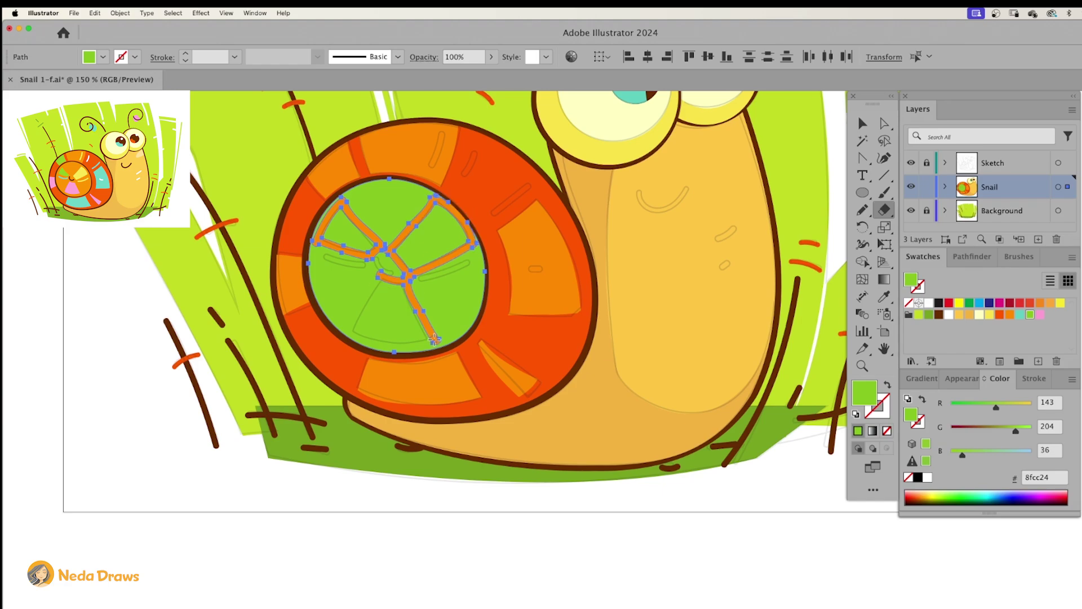
pyautogui.moveTo(348, 337); pyautogui.dragTo(437, 341)
pyautogui.moveTo(381, 275); pyautogui.dragTo(347, 336)
# Step: Delete the leftover green area around the three wedge segments in the shell's central circle
pyautogui.press('super+shift+a')
pyautogui.click(884, 122)
pyautogui.click(402, 236)
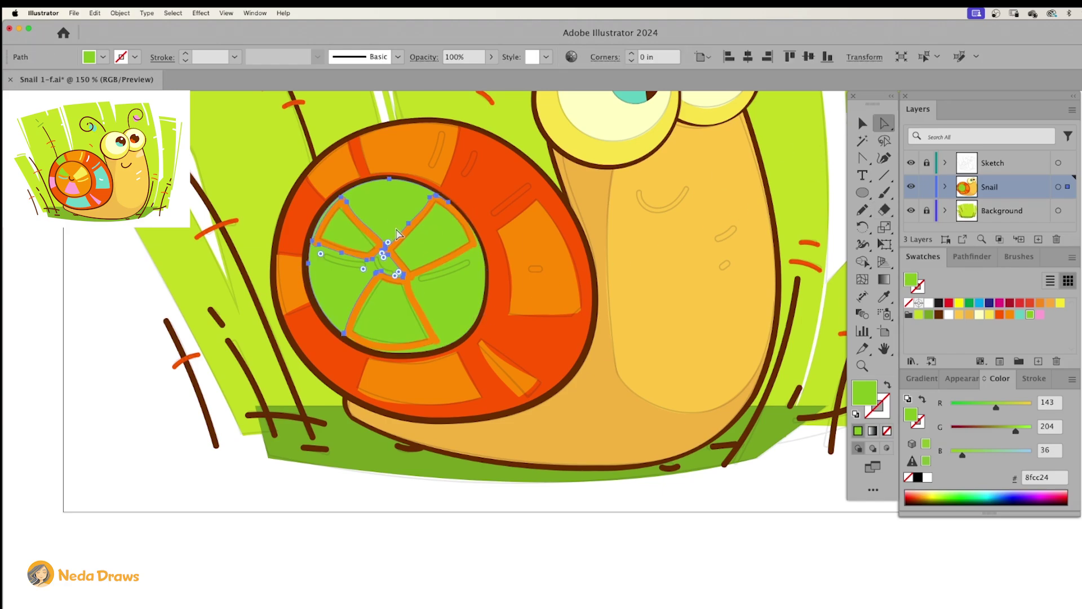
pyautogui.press('Delete')
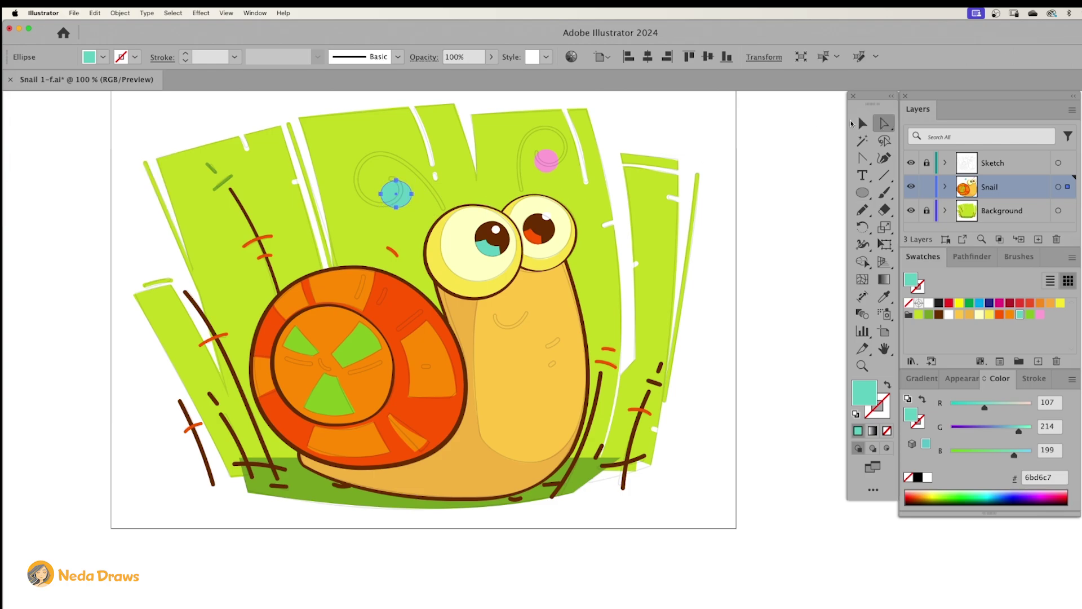
# Step: Select the teal and pink antenna circles and trim both by erasing along the sketched curls
pyautogui.keyDown('shift'); pyautogui.click(547, 158); pyautogui.keyUp('shift')
pyautogui.hotkey('shift', 'e')
pyautogui.moveTo(549, 146); pyautogui.dragTo(560, 165)
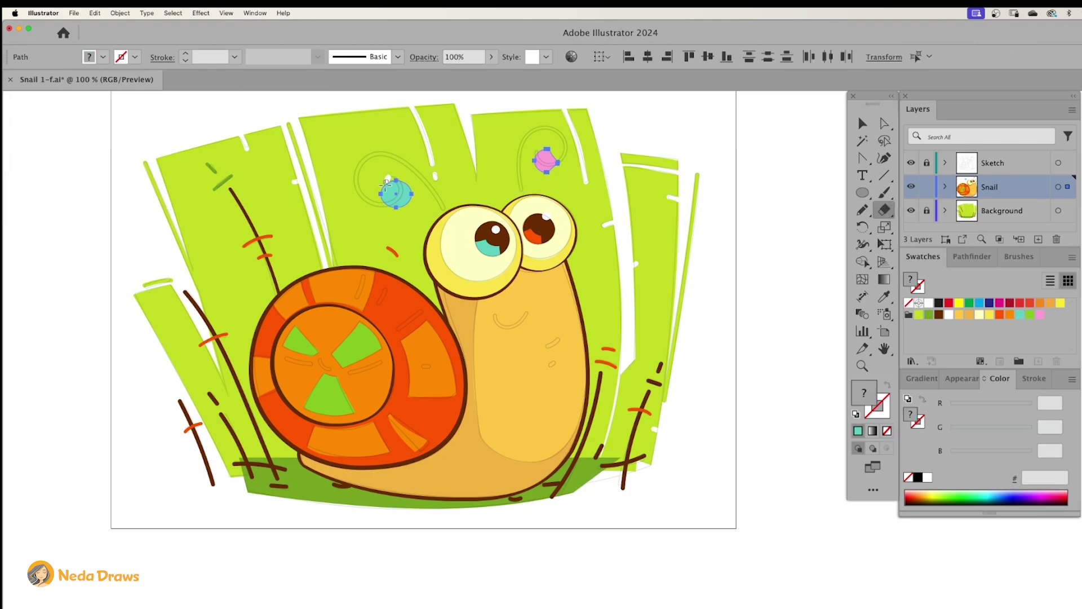
pyautogui.moveTo(411, 214); pyautogui.dragTo(412, 216)
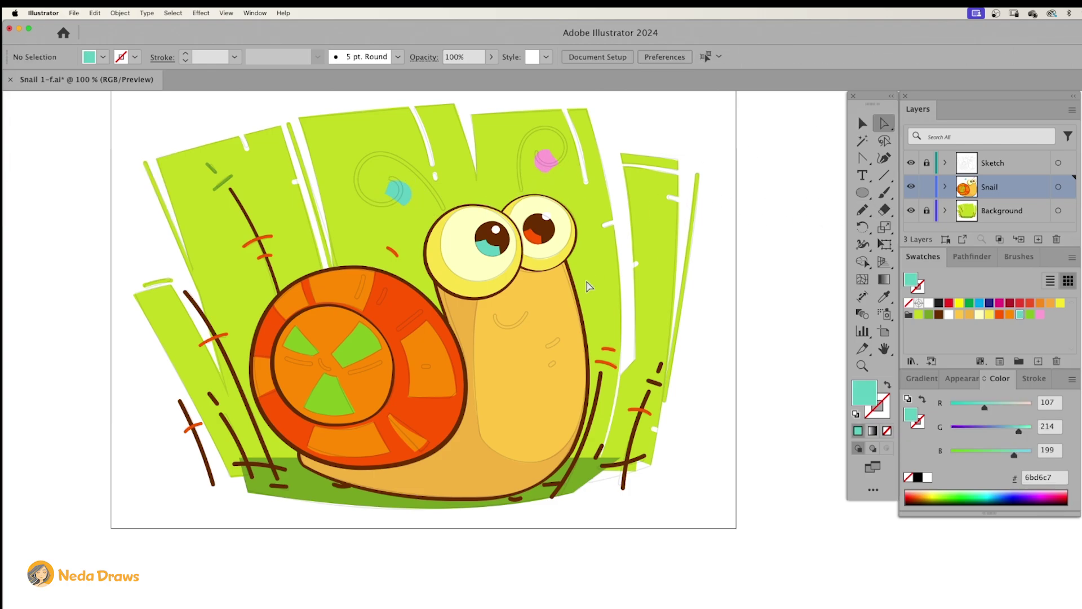
# Step: Copy the snail's light yellow belly shape, paste it in front and fill the copy with white ffffff
pyautogui.rightClick(558, 291)
pyautogui.click(579, 310)
pyautogui.rightClick(592, 281)
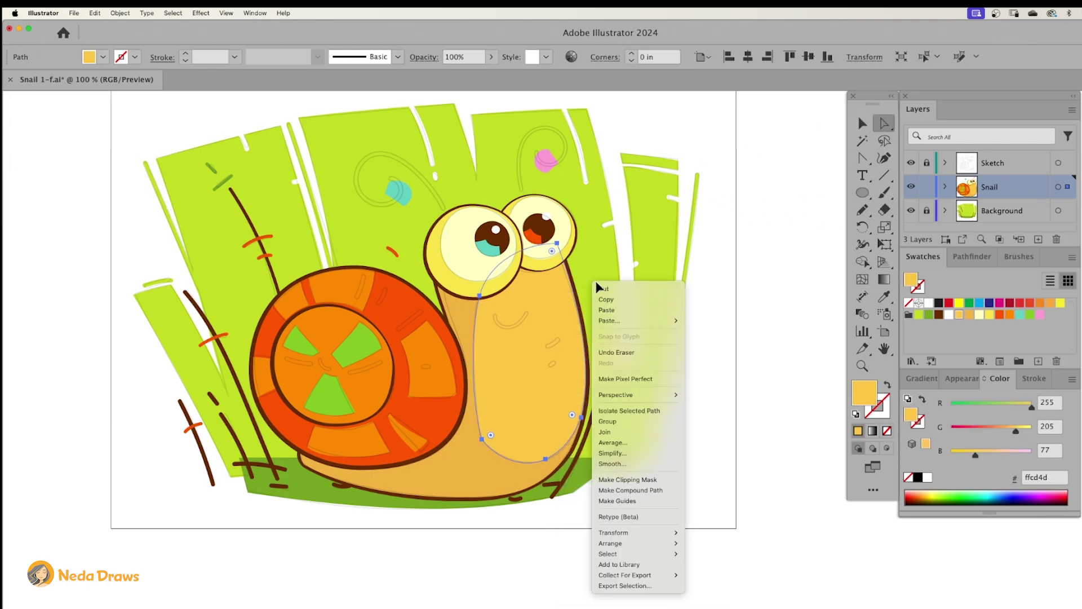
pyautogui.moveTo(648, 320)
pyautogui.click(704, 321)
pyautogui.click(949, 315)
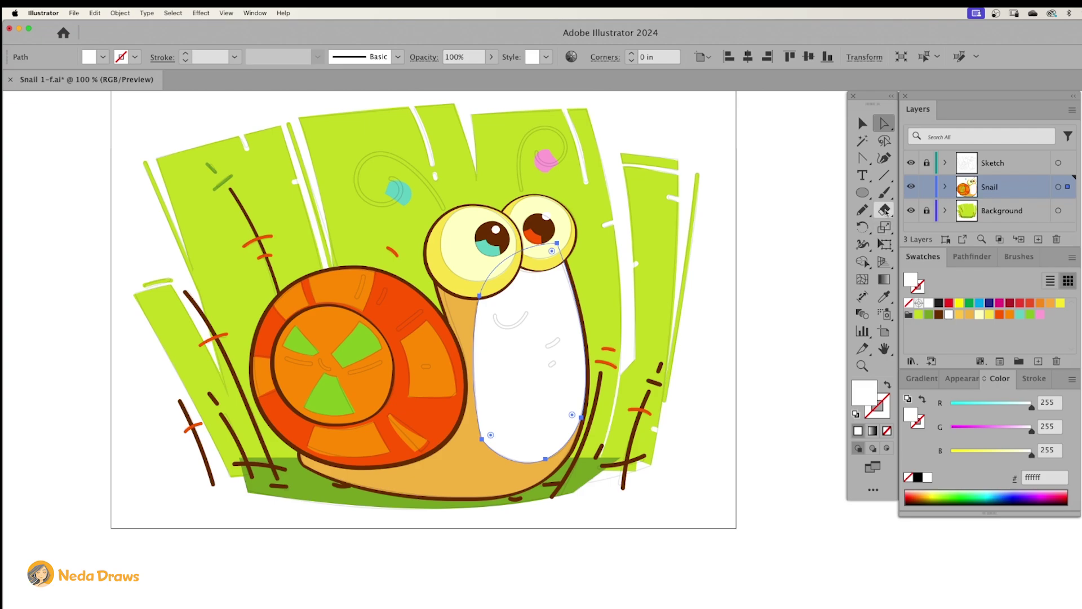
# Step: Cut the white belly copy with the Eraser just below the smaller eye and delete its large lower part
pyautogui.moveTo(884, 211); pyautogui.dragTo(924, 243)
pyautogui.press('super+shift+a')
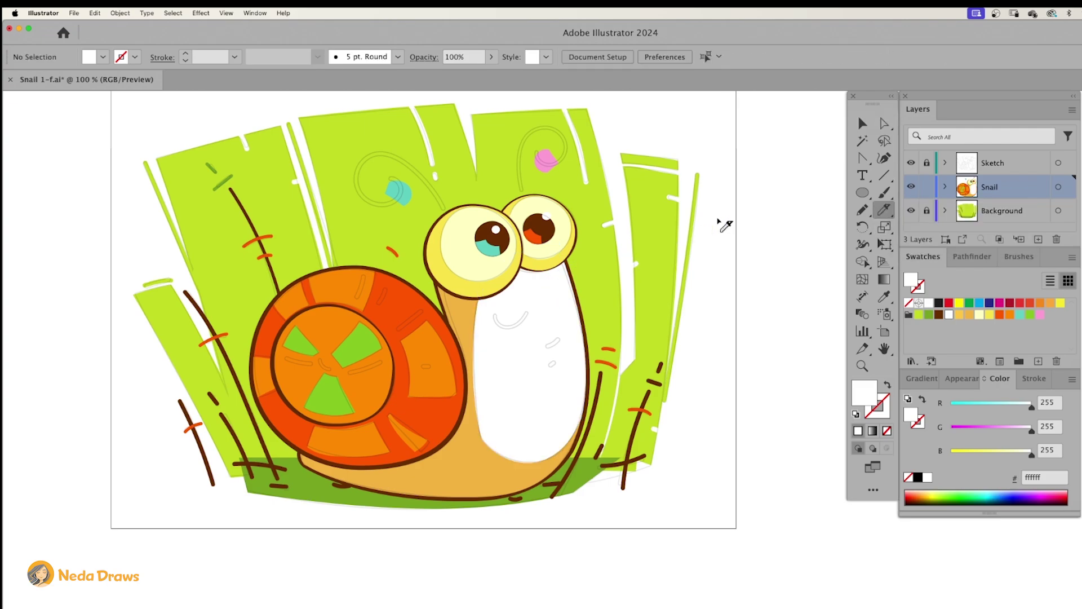
pyautogui.click(878, 122)
pyautogui.click(515, 309)
pyautogui.press('Delete')
# Step: Set the opacity of the small white highlight below the smaller eye to 41%
pyautogui.click(556, 282)
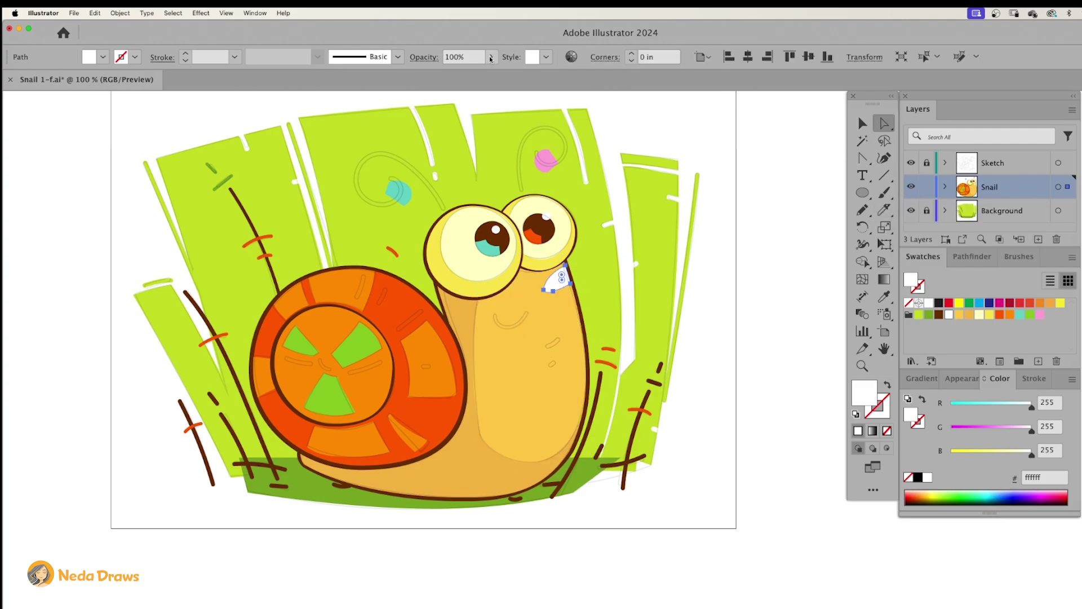
pyautogui.click(491, 57)
pyautogui.moveTo(490, 74); pyautogui.dragTo(458, 75)
pyautogui.click(712, 301)
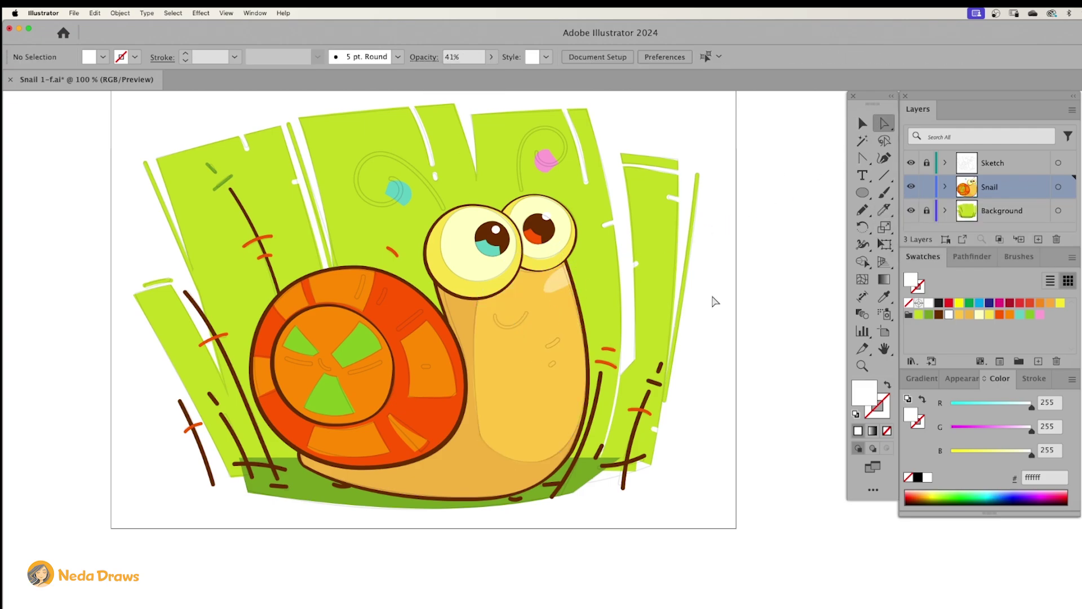
# Step: Paint the two curled antennae, the smile and the small curve at the shell's centre with the Paintbrush in brown 723200
pyautogui.click(886, 192)
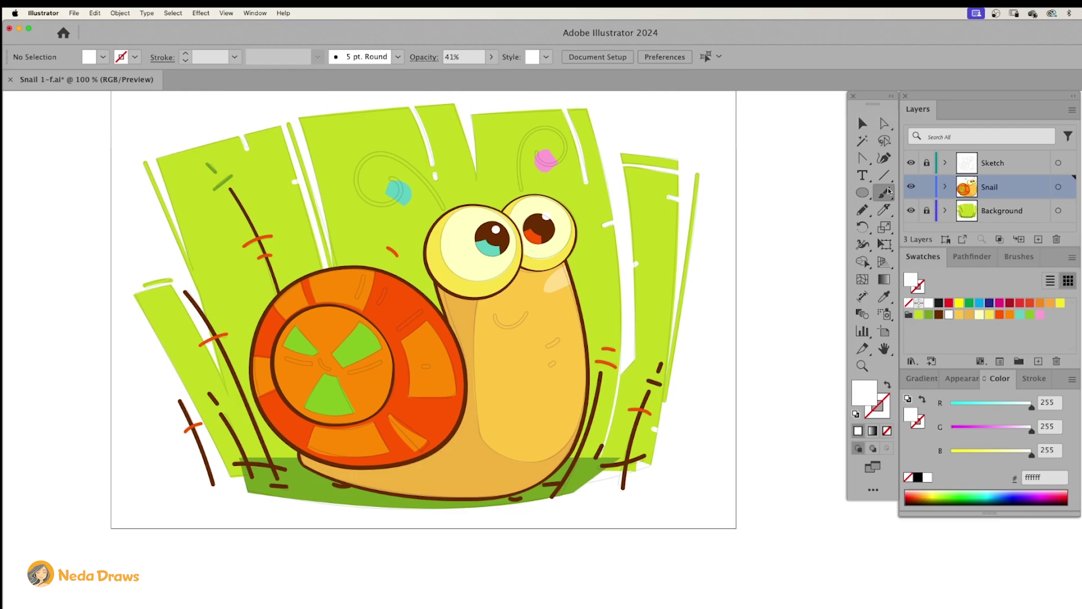
pyautogui.click(886, 430)
pyautogui.click(936, 315)
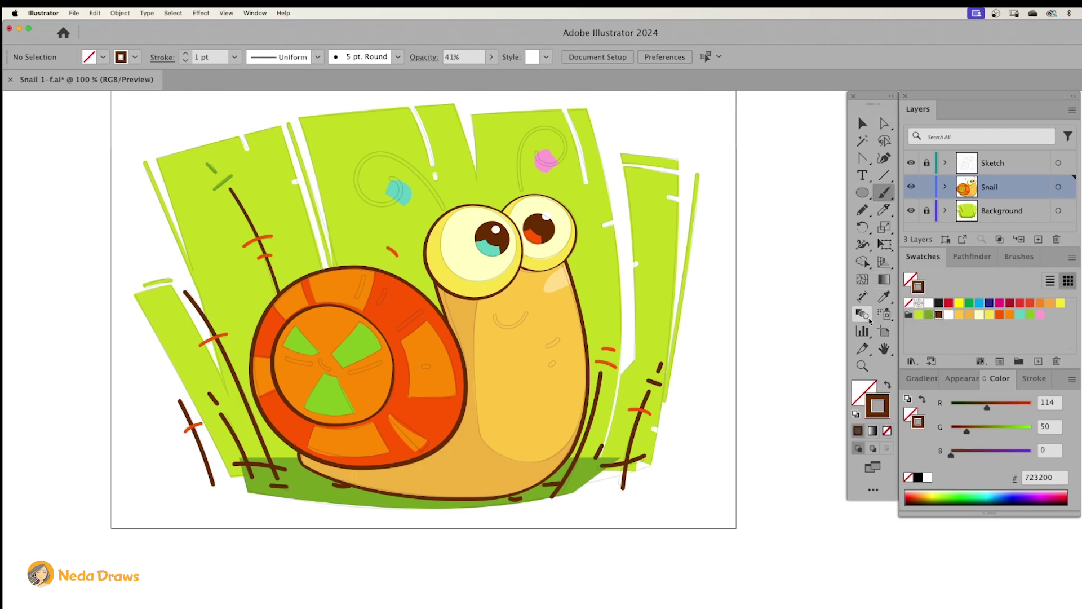
pyautogui.moveTo(520, 192)
pyautogui.mouseDown()
pyautogui.moveTo(530, 132)
pyautogui.moveTo(543, 161)
pyautogui.mouseUp()
pyautogui.moveTo(448, 211)
pyautogui.mouseDown()
pyautogui.moveTo(418, 164)
pyautogui.moveTo(385, 203)
pyautogui.moveTo(388, 173)
pyautogui.mouseUp()
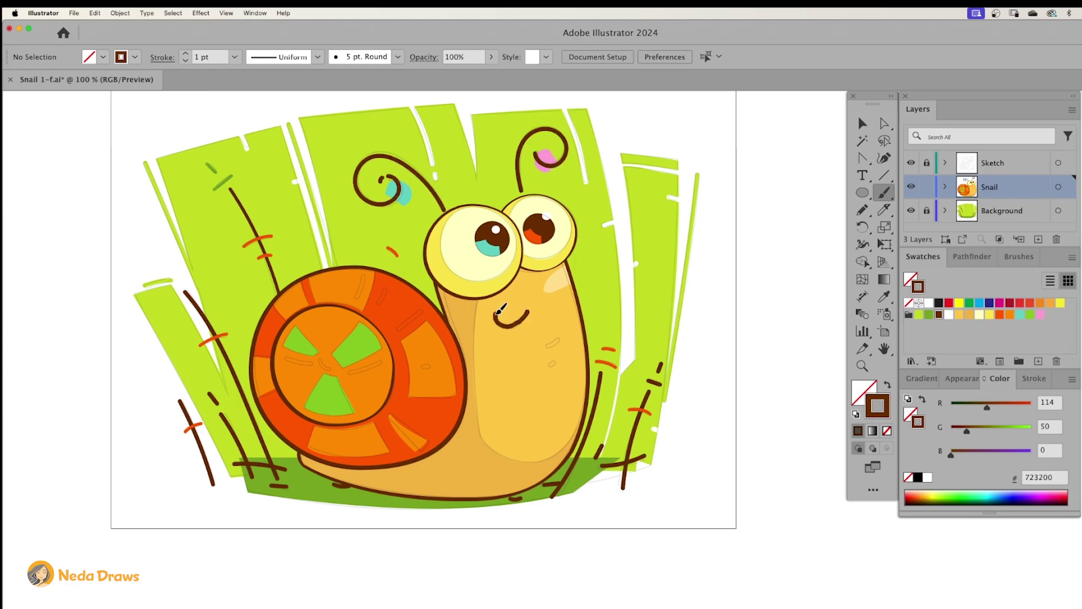
pyautogui.moveTo(320, 357); pyautogui.dragTo(335, 367)
# Step: Paint short white, teal and yellow fae753 accent strokes over the sketched marks on the body and shell
pyautogui.click(949, 314)
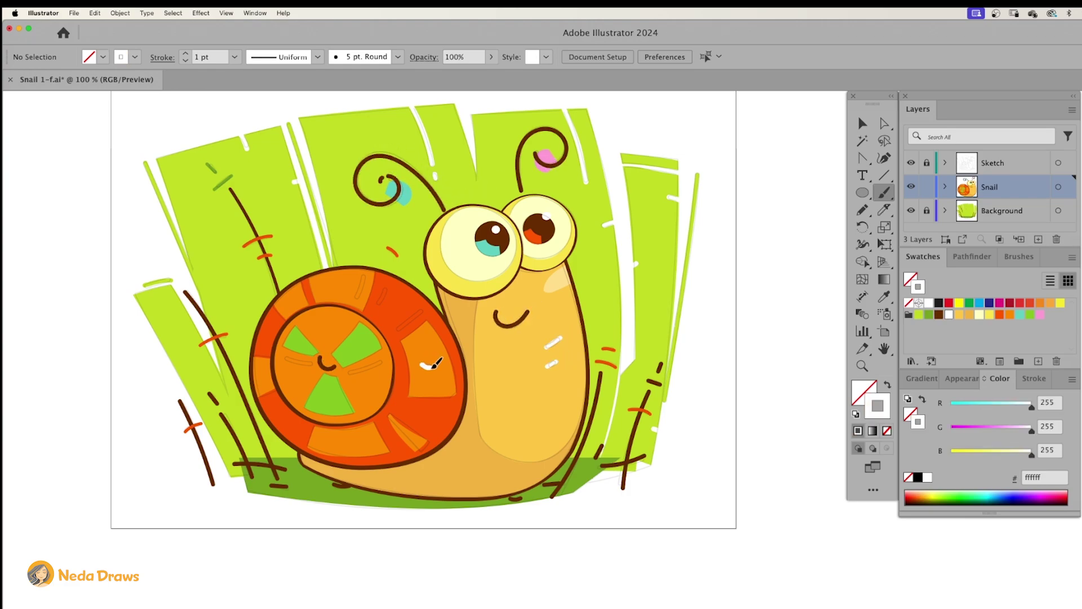
pyautogui.click(1019, 314)
pyautogui.moveTo(294, 361); pyautogui.dragTo(313, 363)
pyautogui.click(989, 315)
pyautogui.moveTo(348, 372); pyautogui.dragTo(354, 374)
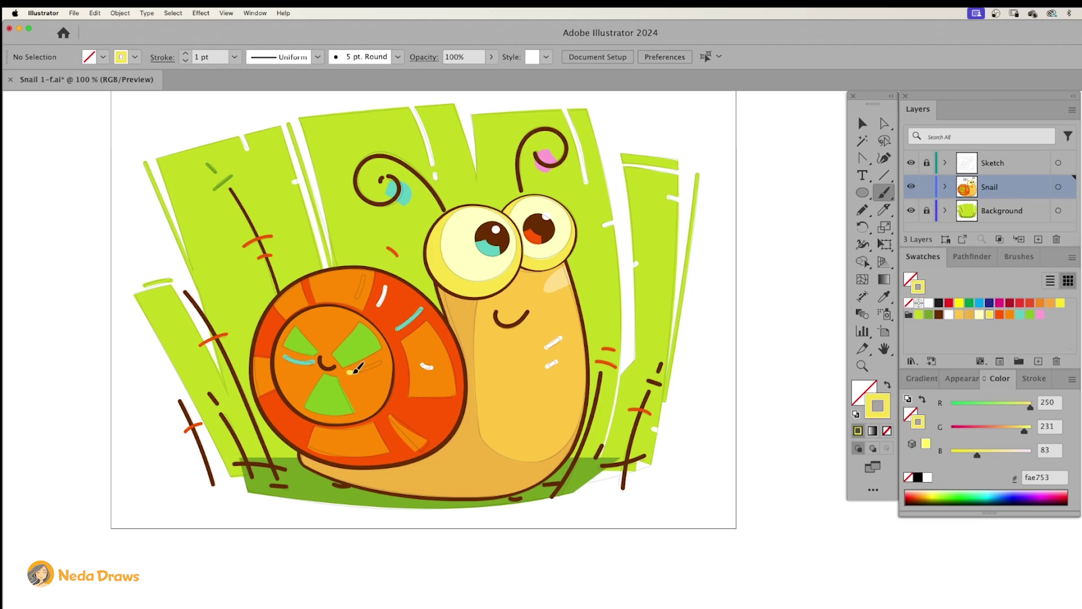
pyautogui.moveTo(367, 274); pyautogui.dragTo(357, 298)
# Step: Recolour the upper-right wedge in the shell's central circle with yellow fae753
pyautogui.press('v')
pyautogui.click(360, 342)
pyautogui.click(989, 314)
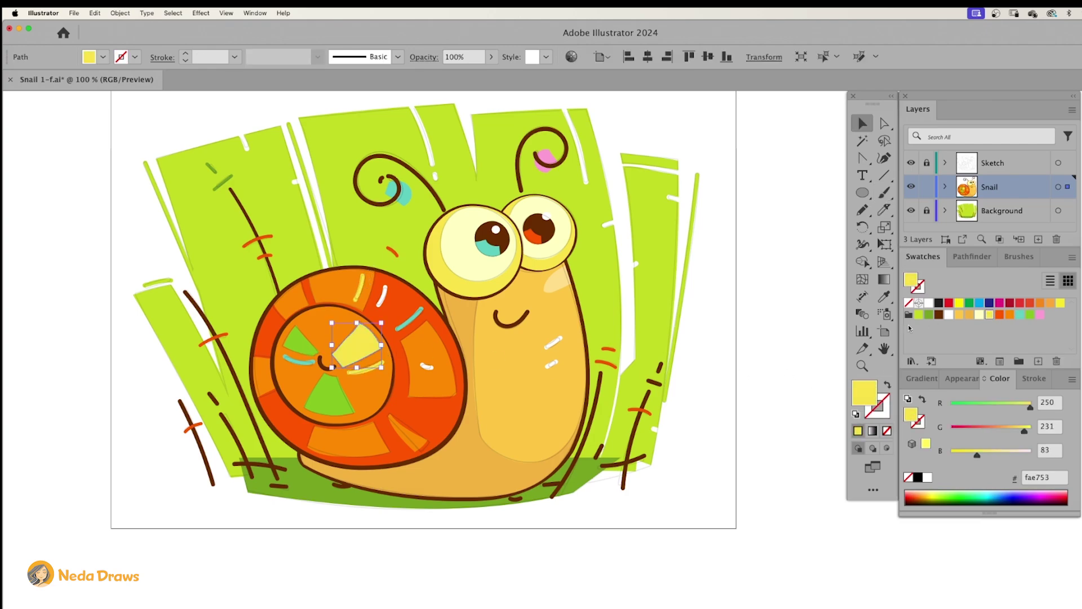
# Step: Fill the shell's lower central wedge, far-left segment and narrow lower-right segment with pink, and the large segment nearest the neck with teal 6bd6c7
pyautogui.click(338, 407)
pyautogui.keyDown('shift'); pyautogui.click(272, 389); pyautogui.keyUp('shift')
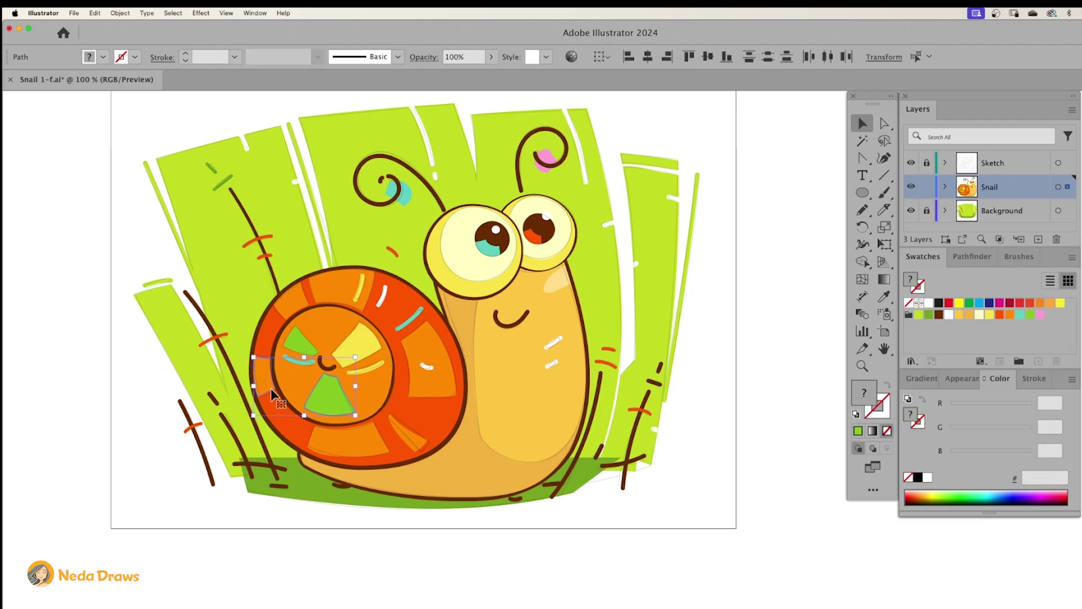
pyautogui.keyDown('shift'); pyautogui.click(422, 444); pyautogui.keyUp('shift')
pyautogui.click(1040, 314)
pyautogui.click(447, 387)
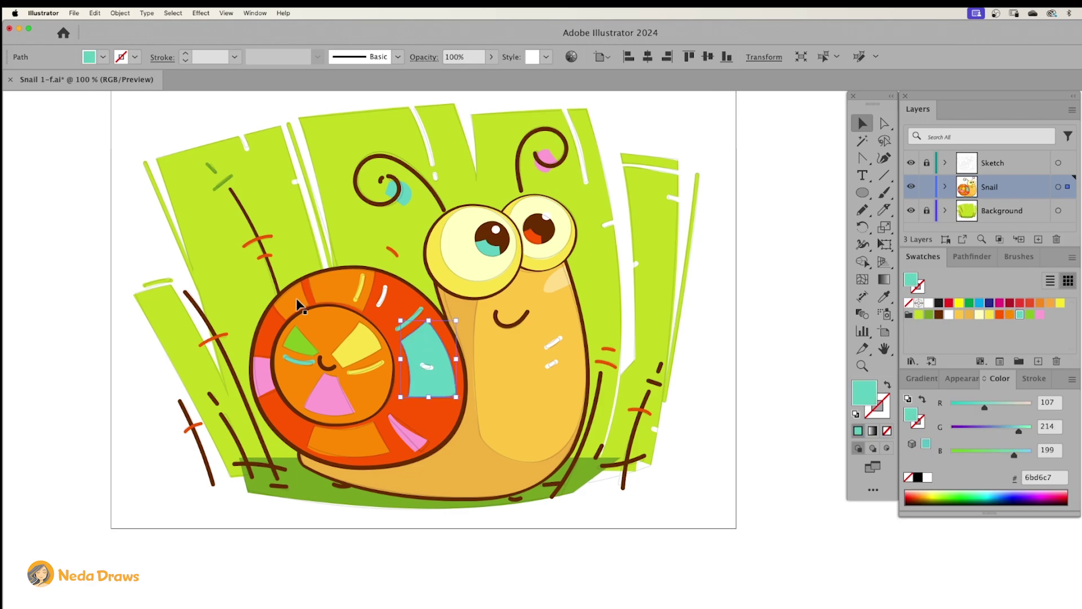